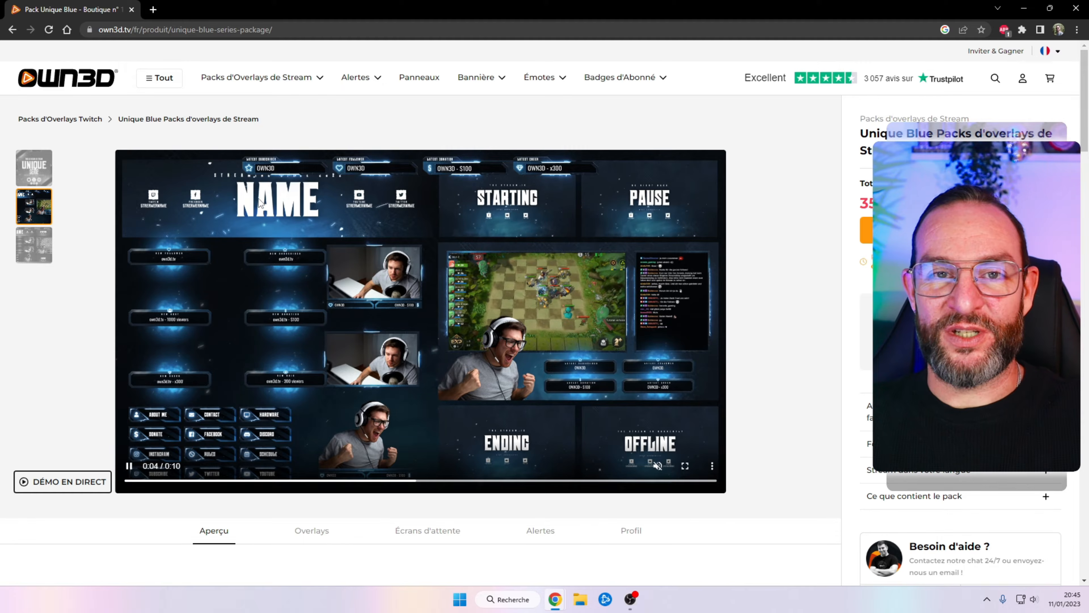
- Open the live demo of the Unique Blue pack and view its overlay, scene transition, webcam, intermission banner, Twitch alert and profile previews
left_click(75, 481)
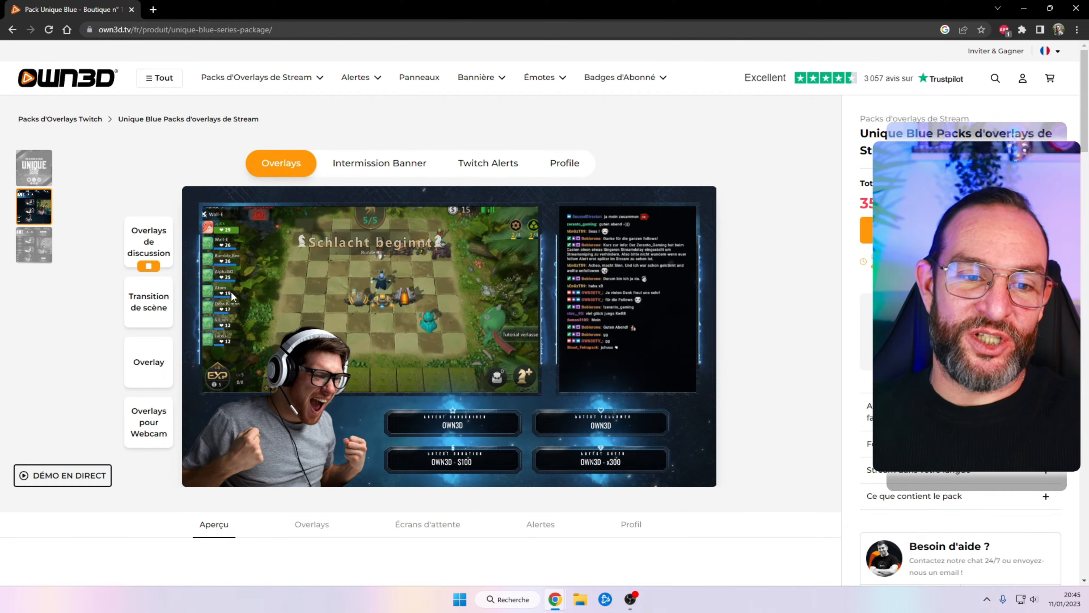
left_click(154, 306)
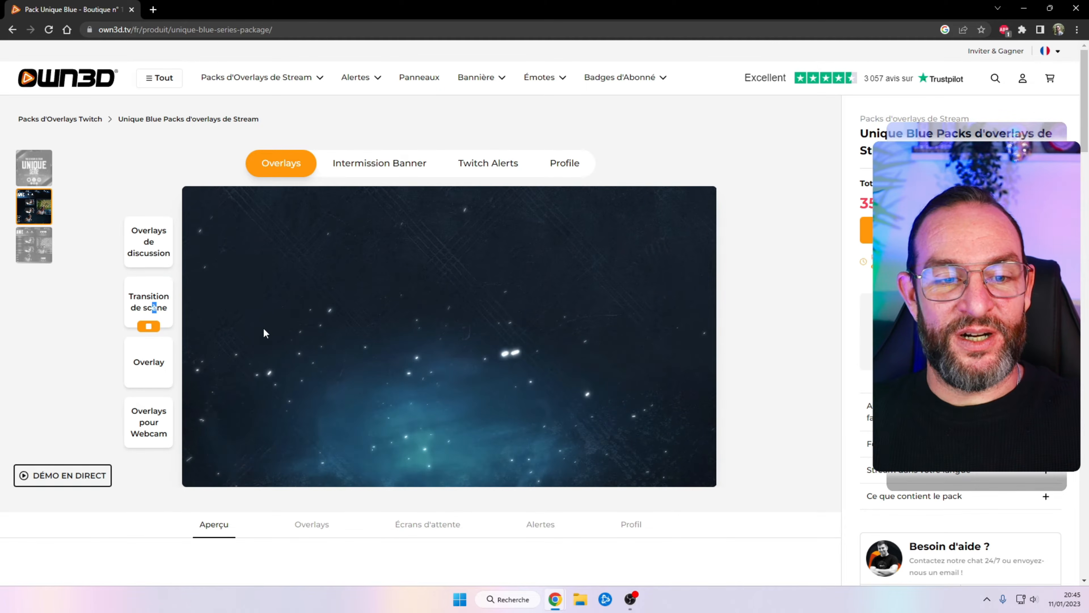
left_click(136, 360)
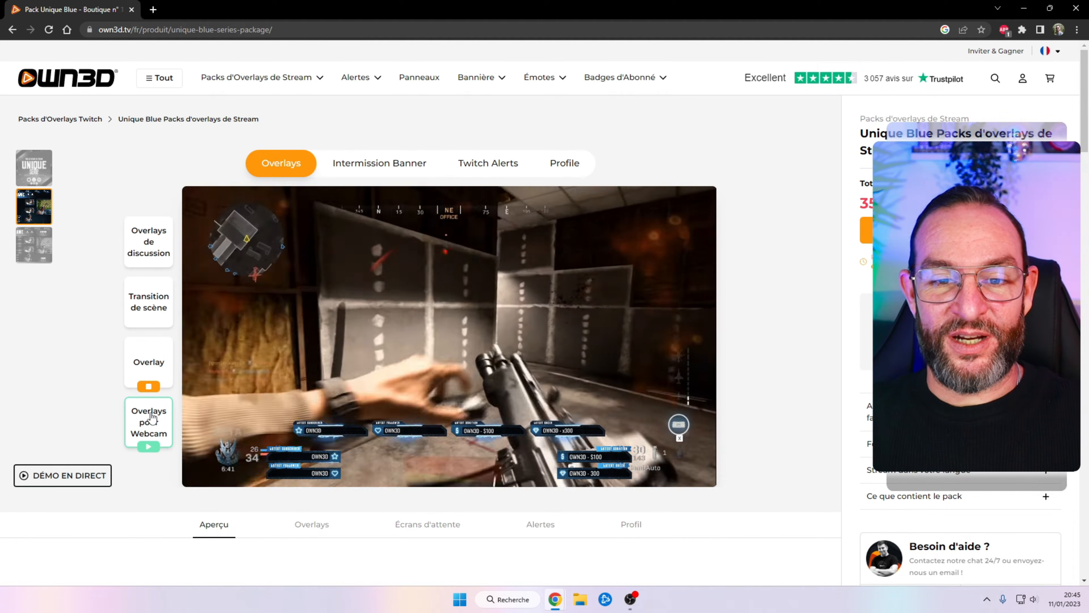
left_click(150, 419)
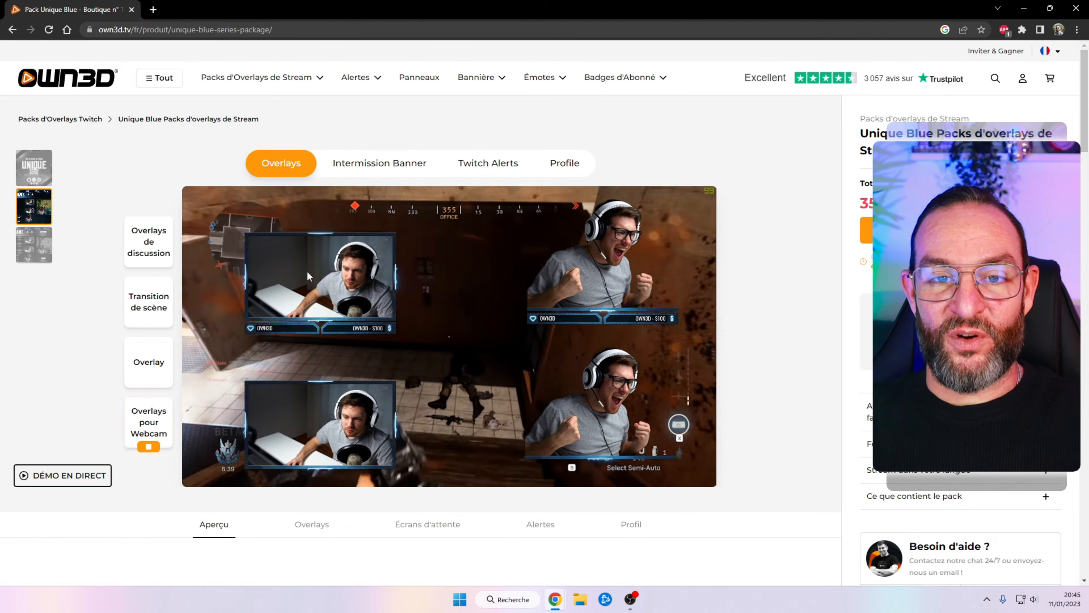
left_click(384, 171)
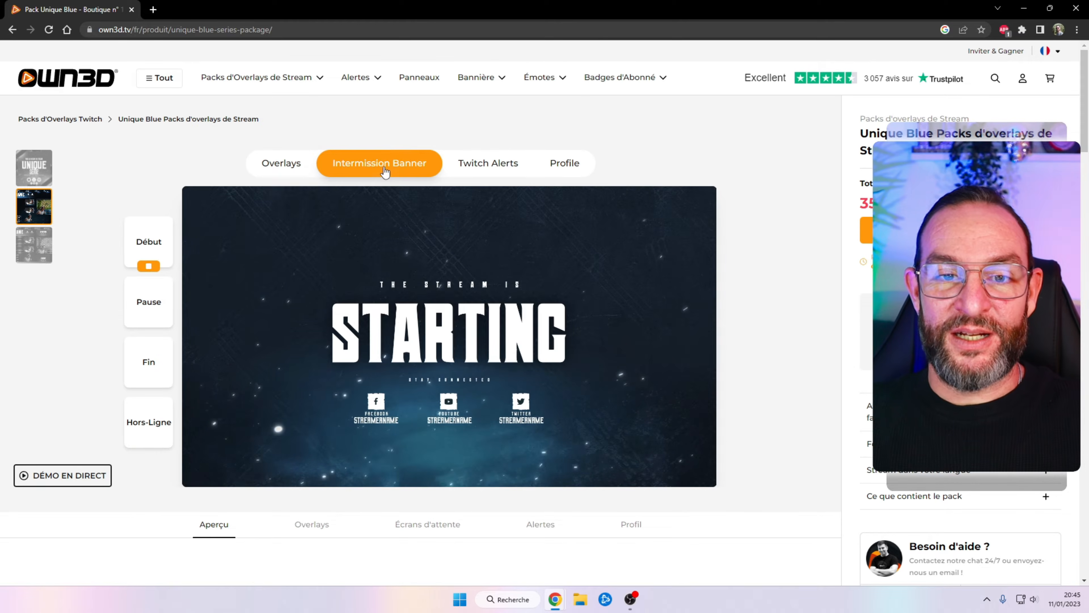
left_click(491, 168)
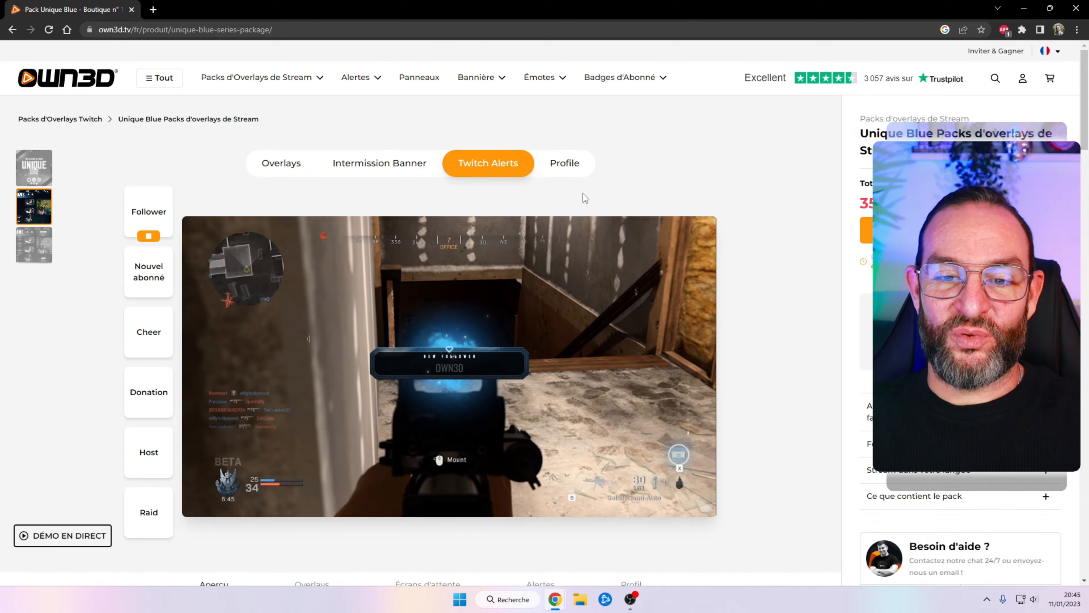
left_click(568, 172)
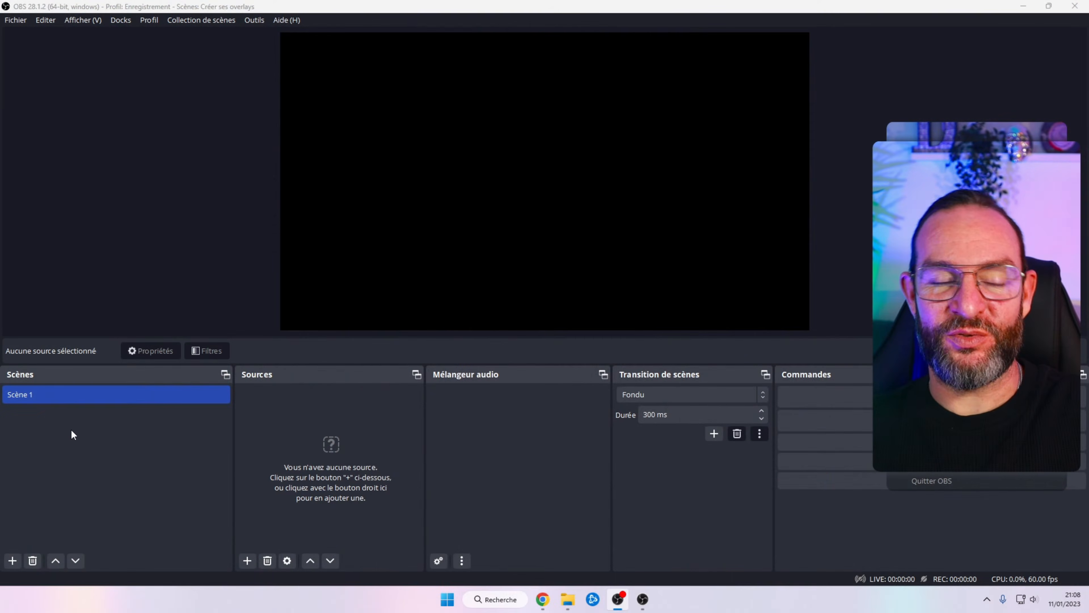
- In OBS, rename the scene Scène 1 as Debut
right_click(24, 396)
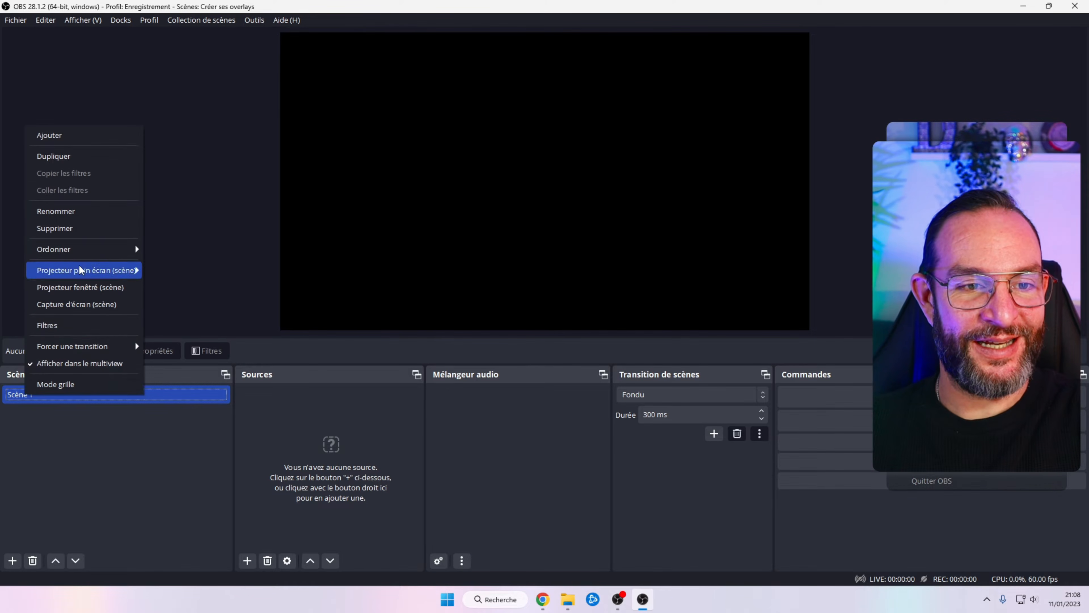
left_click(70, 211)
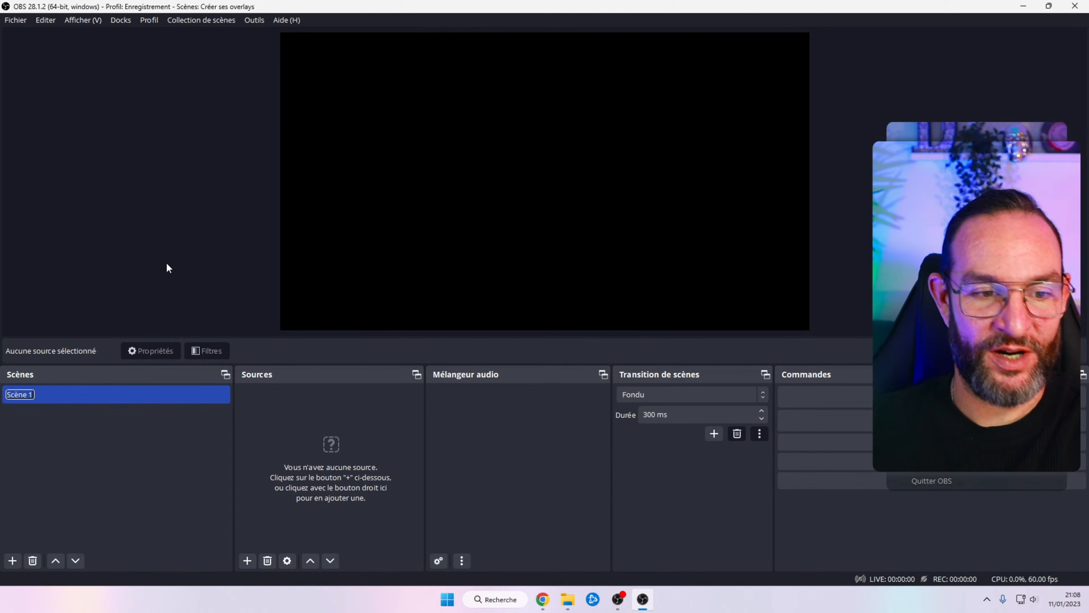
type("Debut")
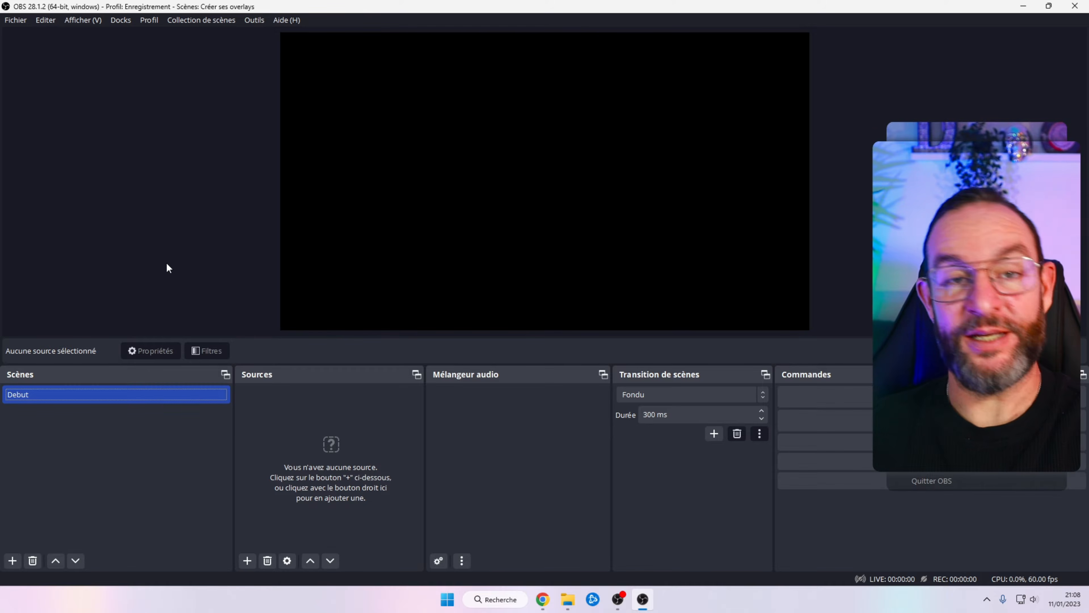
- Add two scenes named JEU and CHATTING, and select the first scene again
left_click(13, 564)
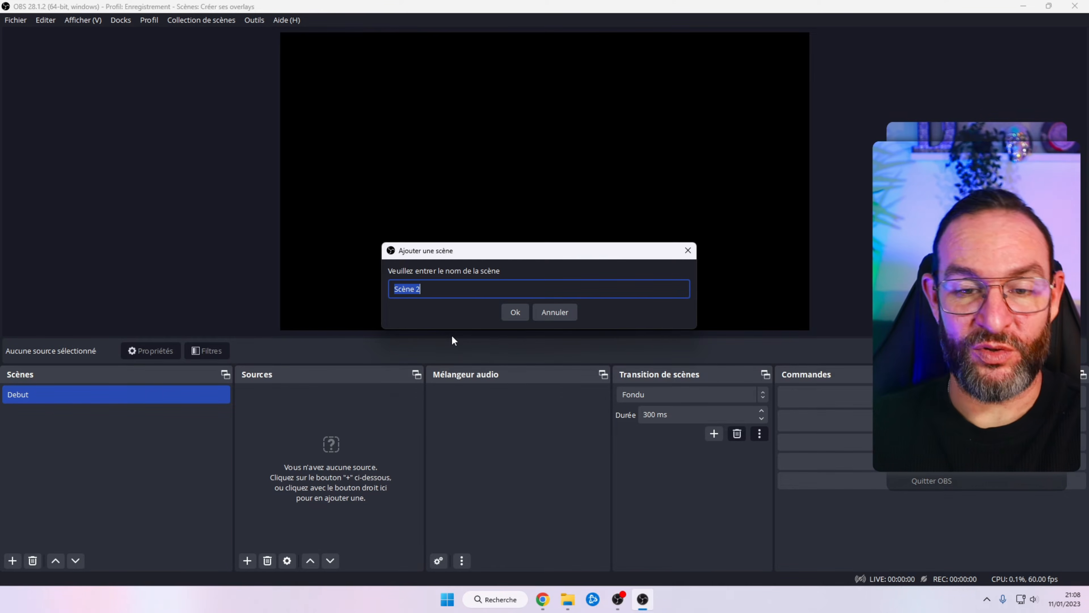
type("JEU")
key("Return")
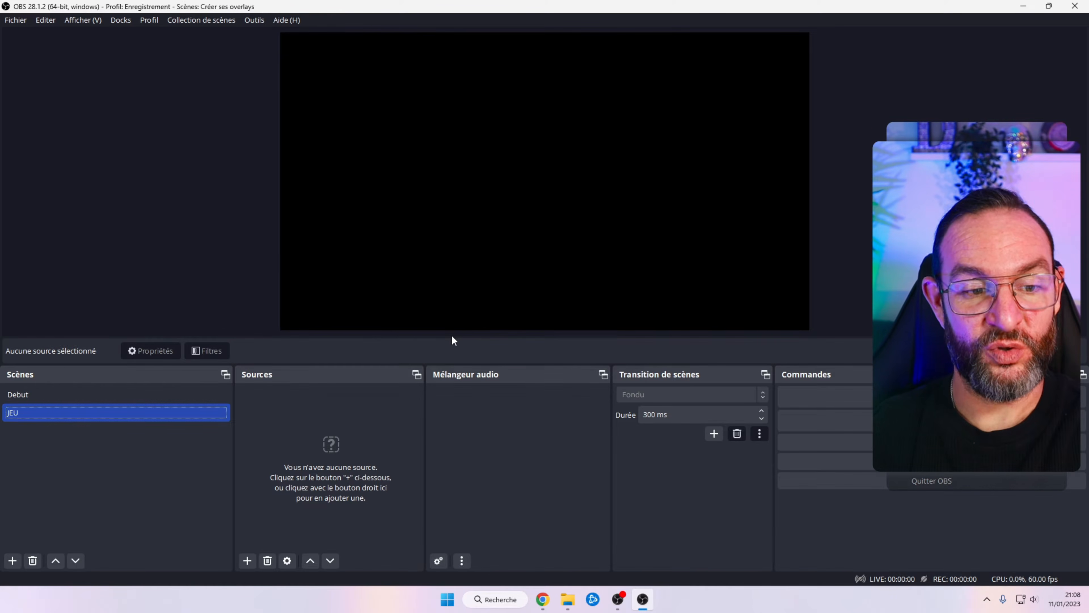
left_click(15, 560)
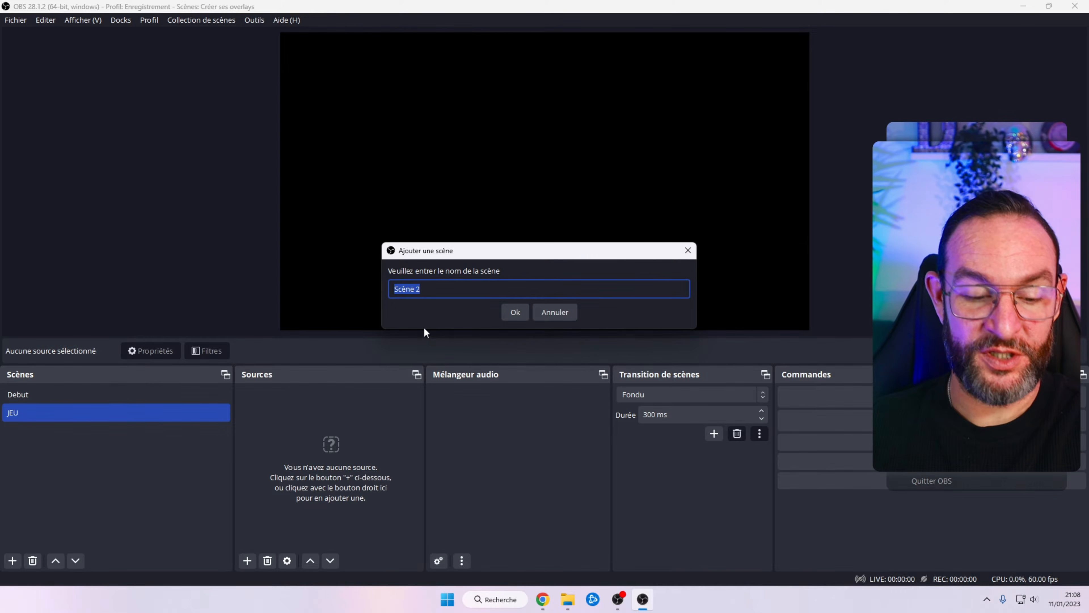
type("CHATTING")
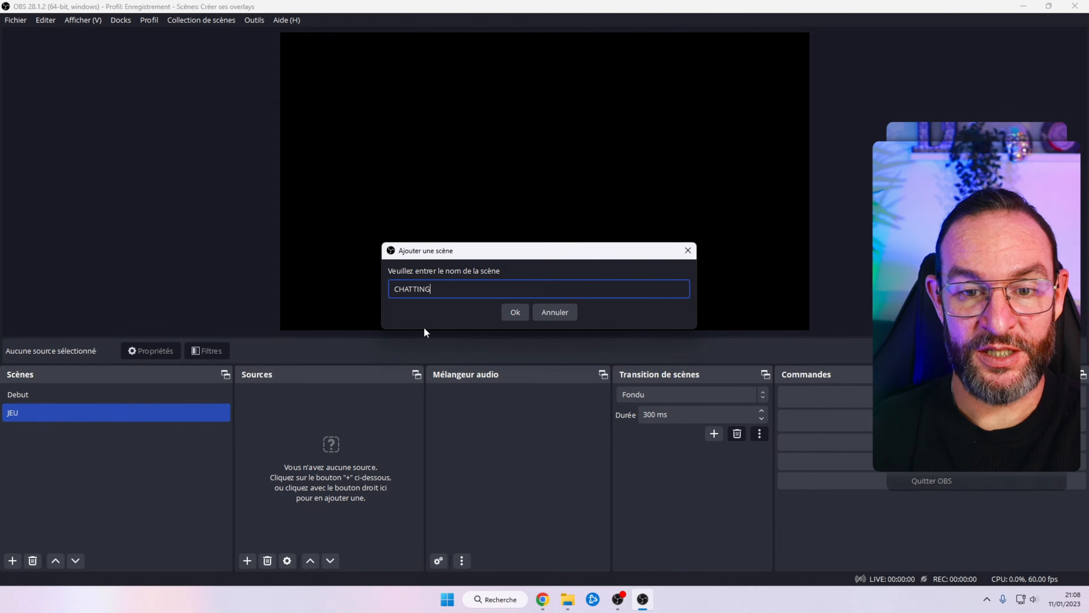
left_click(513, 312)
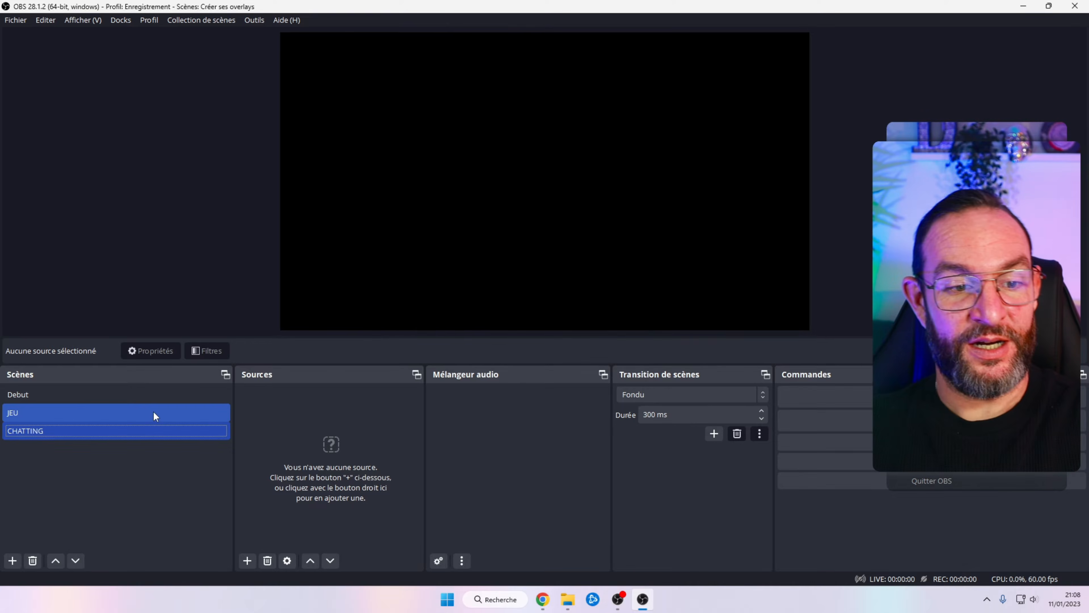
left_click(59, 401)
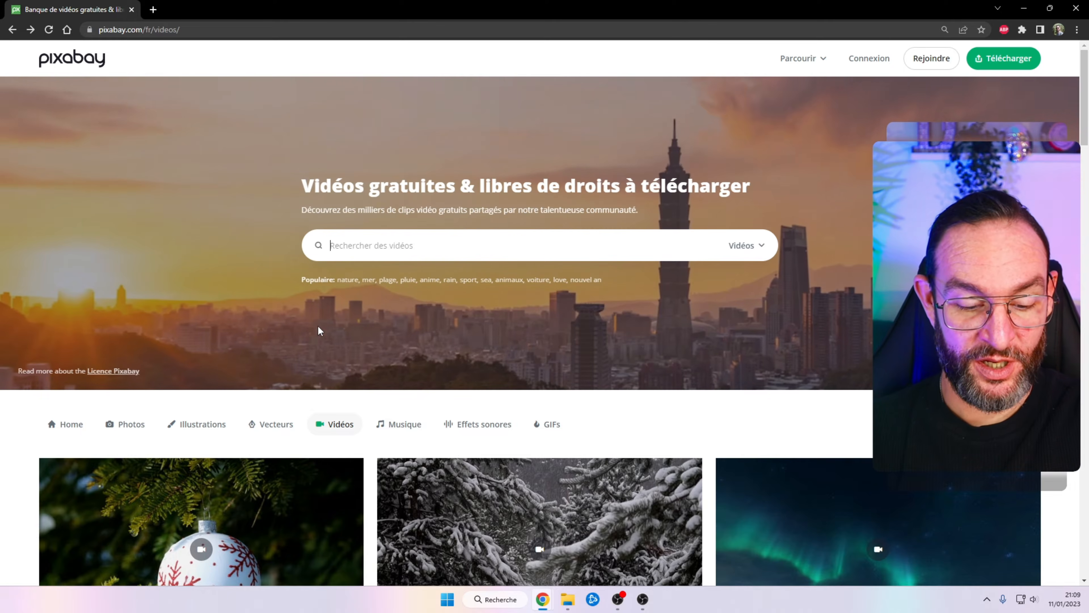
- On Pixabay, search the free videos for "abstract" and browse the results for a suitable background
type("abstra")
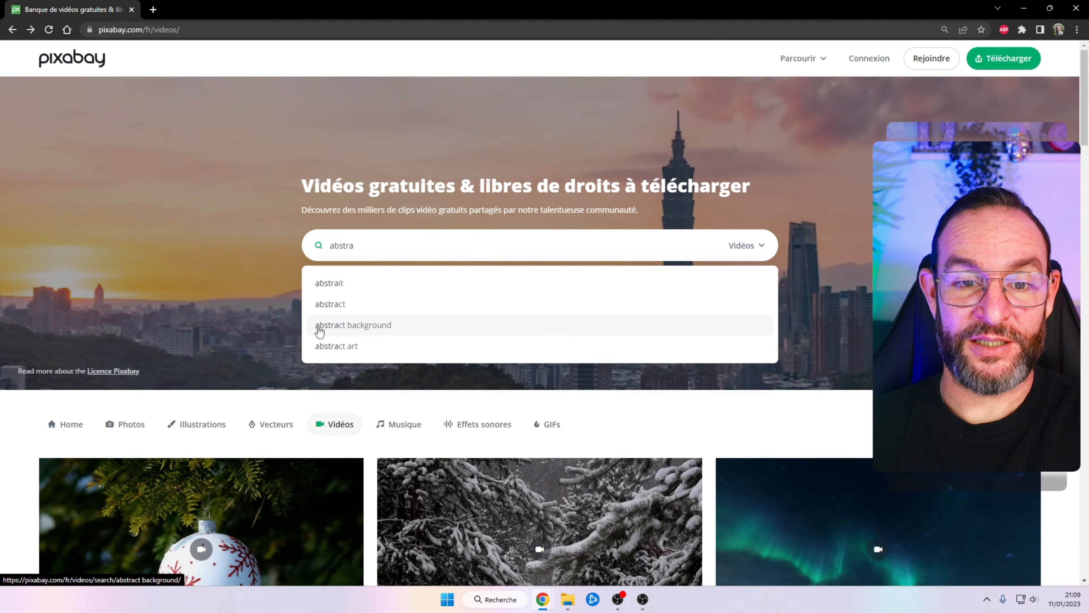
left_click(353, 309)
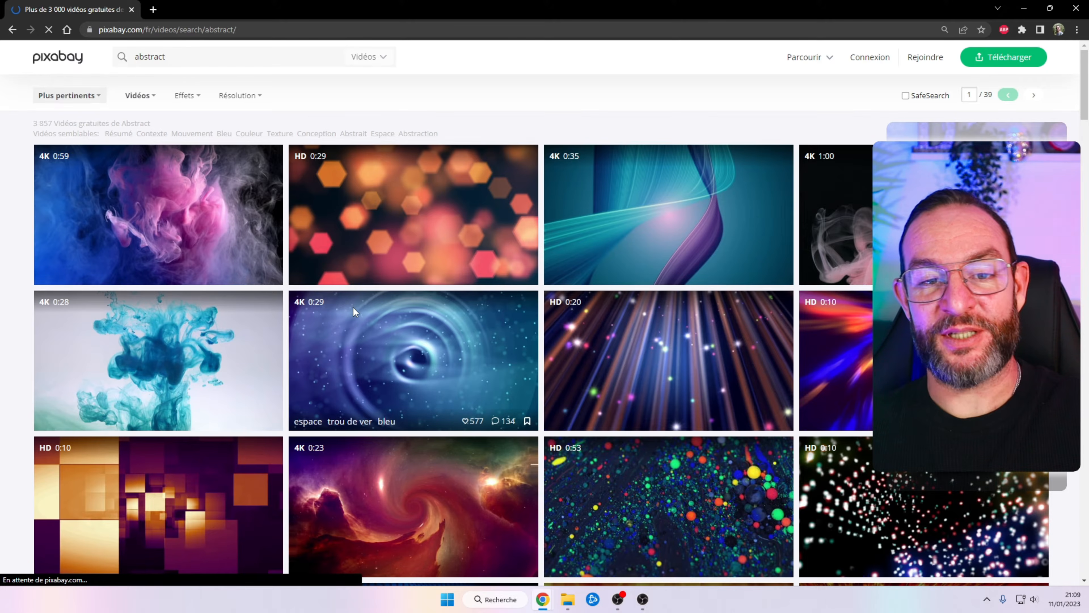
scroll(528, 353, "down", 5)
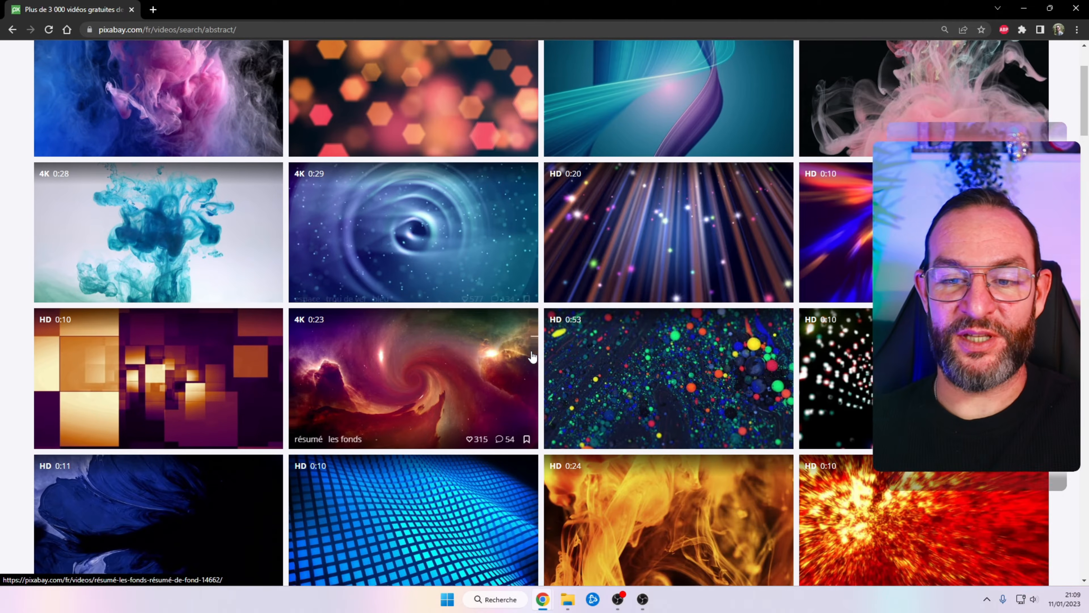
scroll(531, 356, "down", 2)
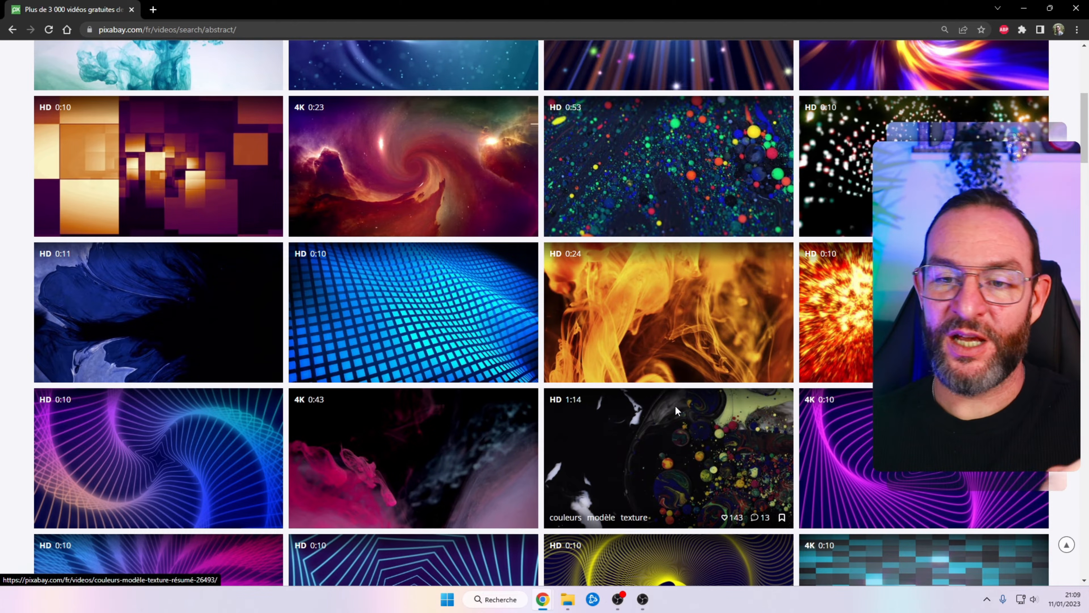
scroll(675, 405, "up", 5)
scroll(675, 407, "up", 3)
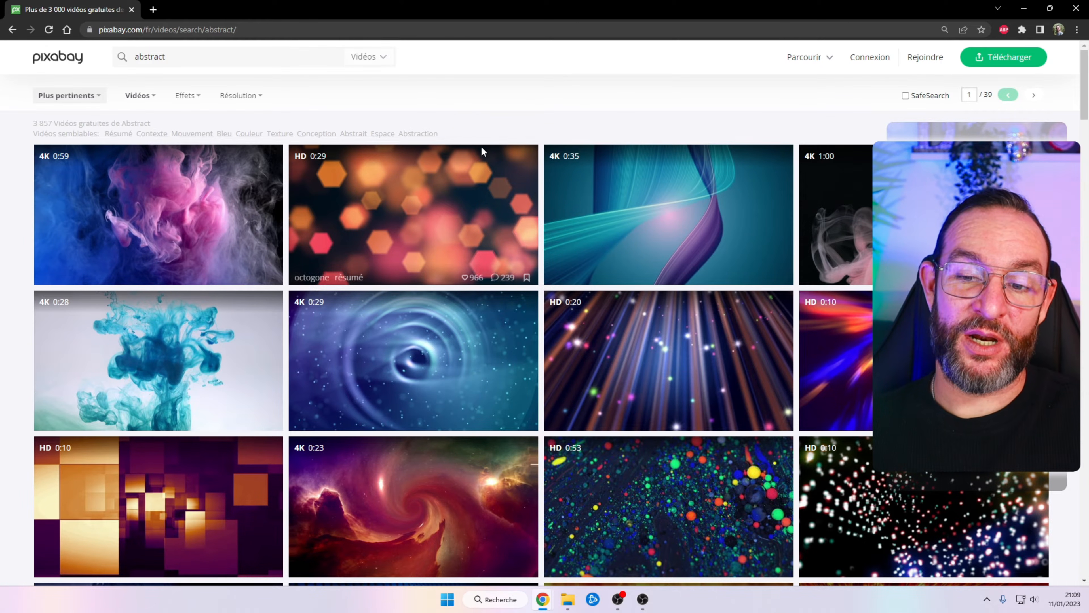
- Return to the Lumières Scintillait video page and download the clip as a 2560×1440 MP4
key("alt+Left")
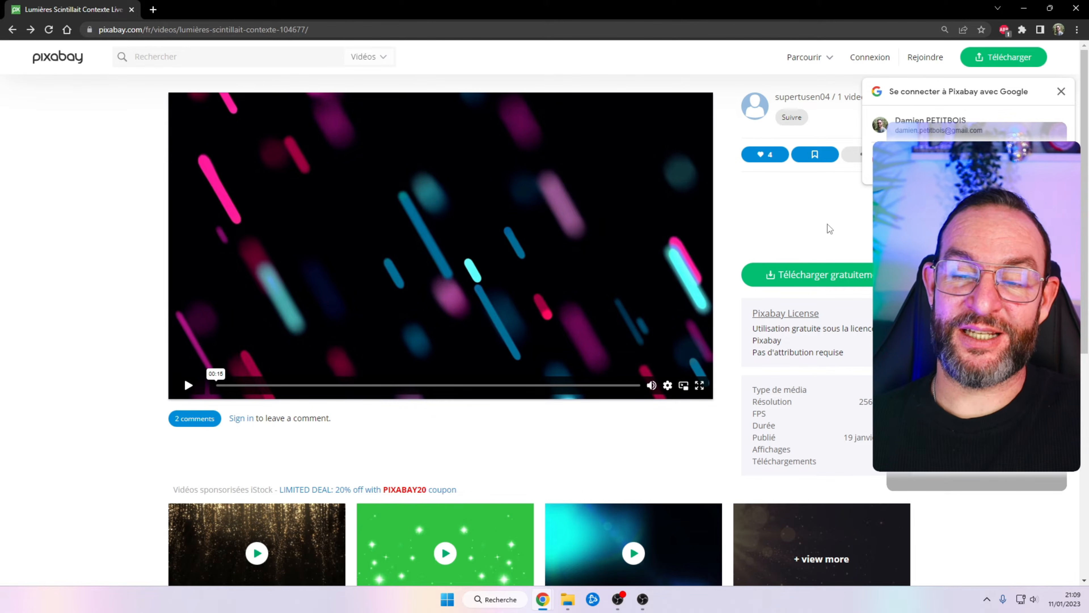
left_click(809, 287)
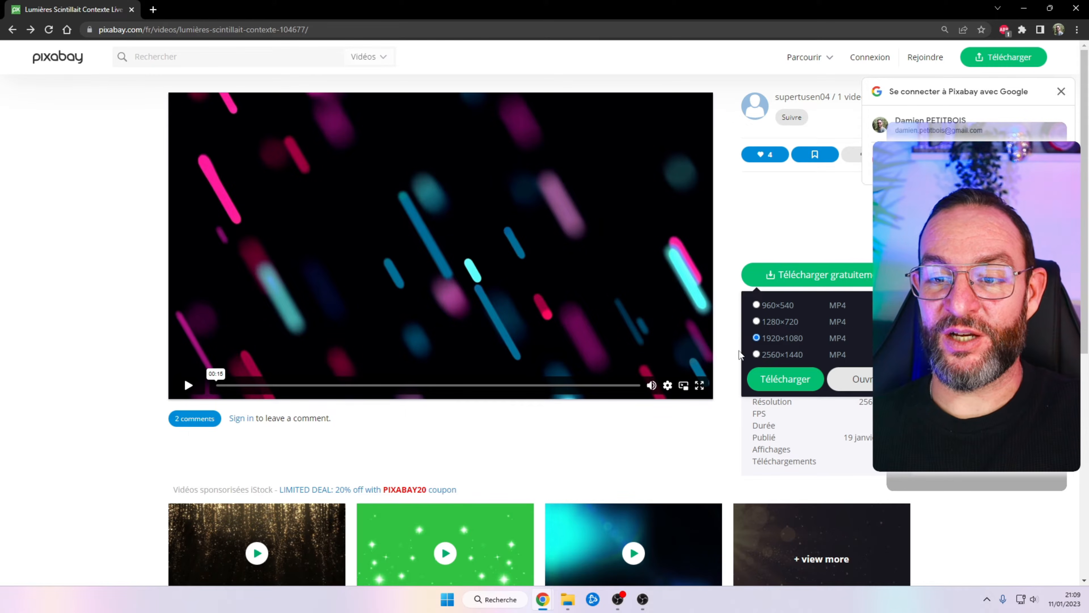
left_click(773, 356)
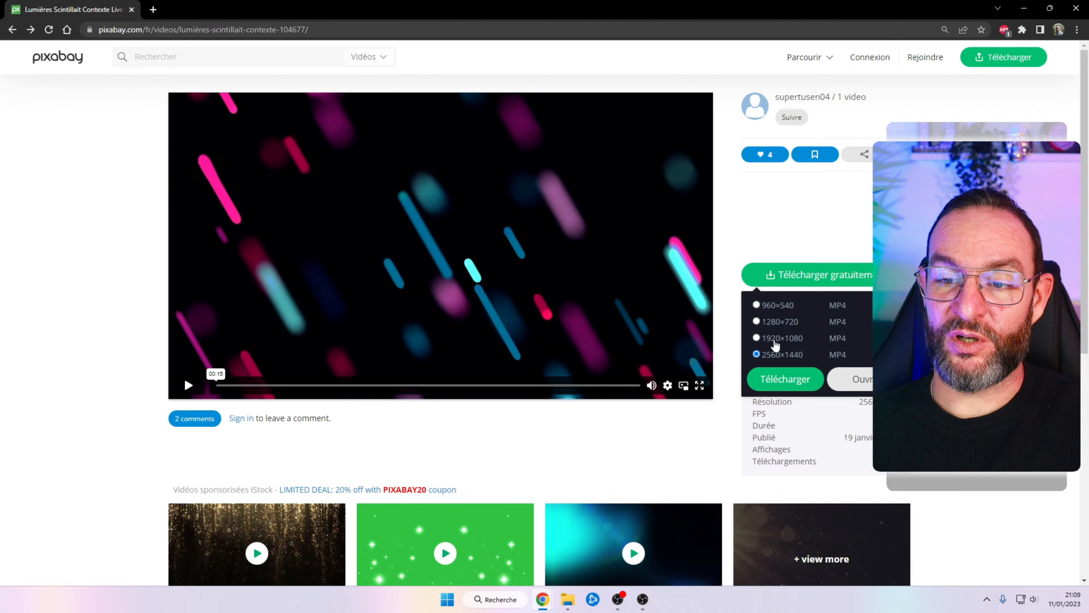
left_click(782, 379)
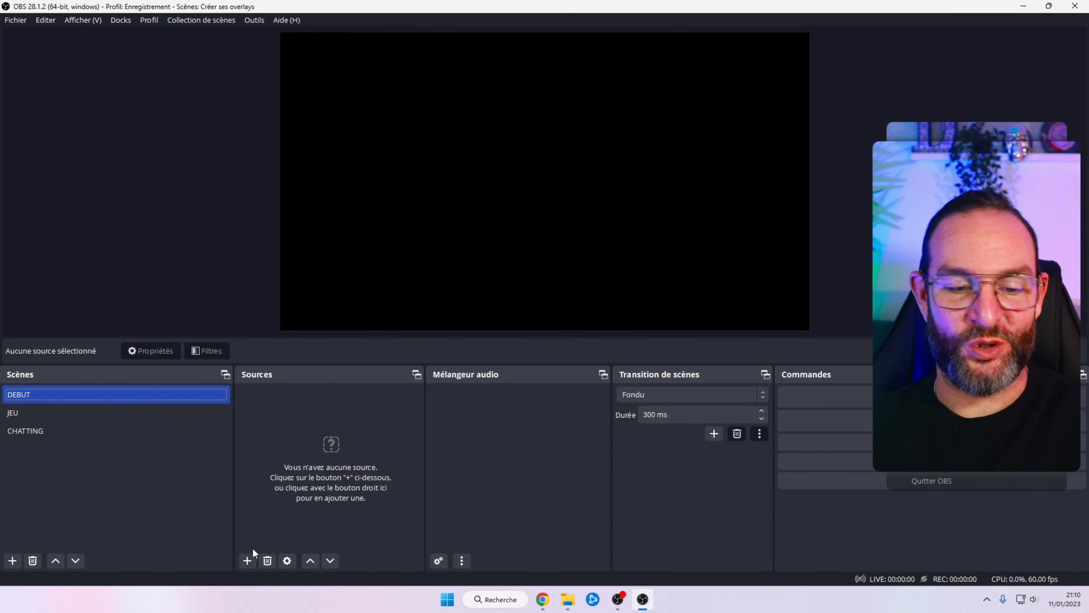
- In OBS, add a new media source named FOND to the DEBUT scene
left_click(247, 560)
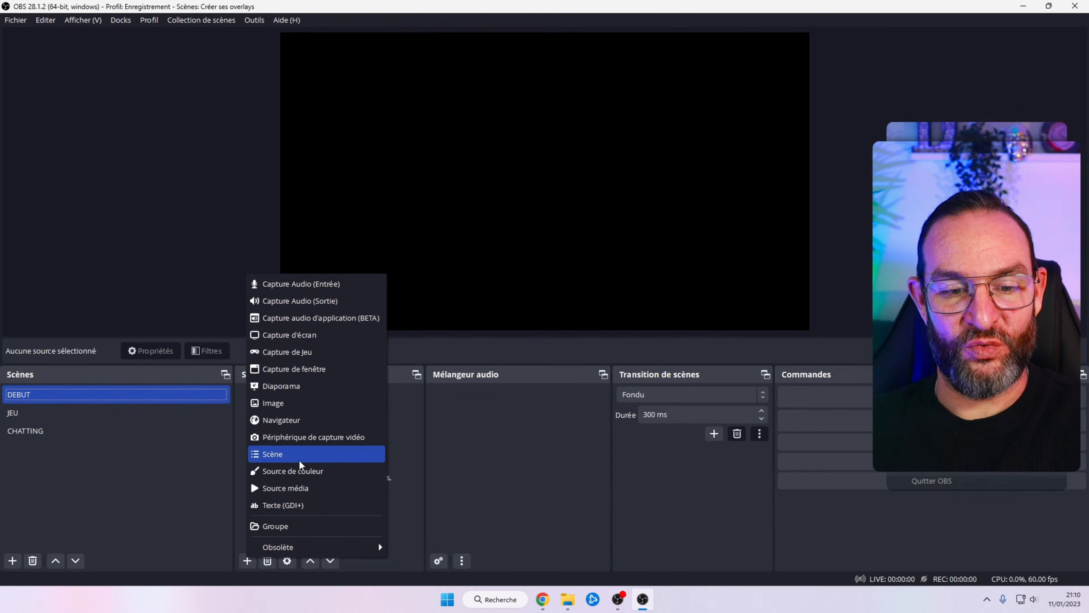
left_click(295, 489)
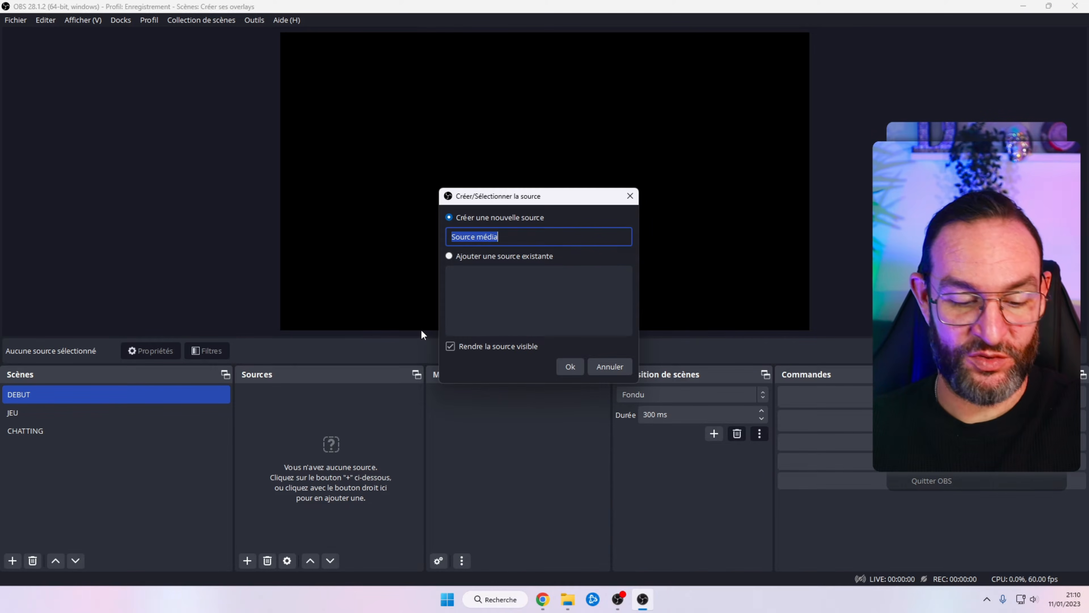
type("FOND")
key("Return")
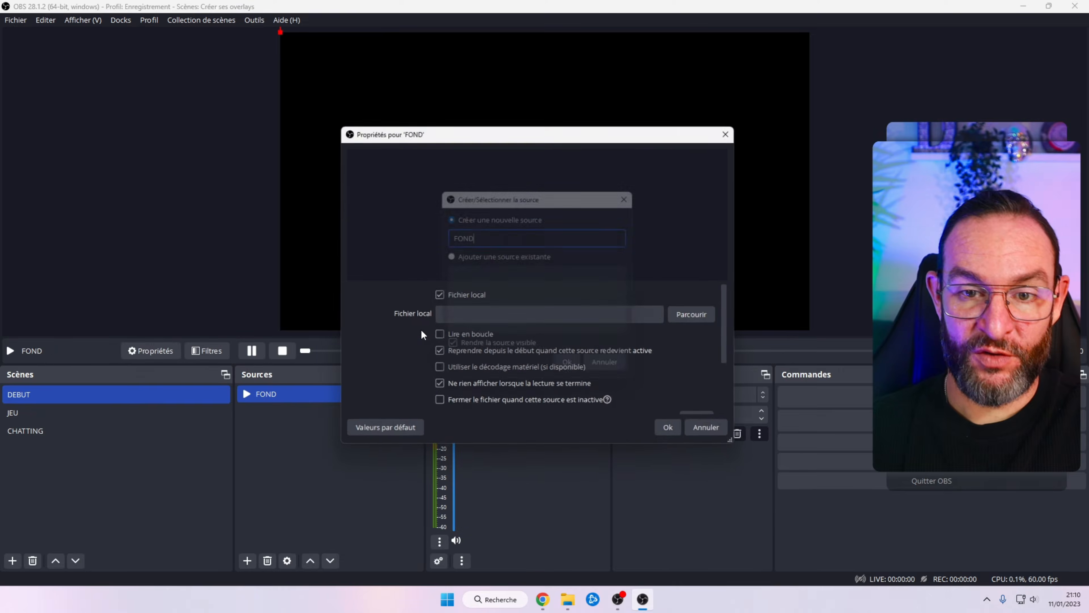
- Load Lumières - 104677.mp4 from the FOND ECRAN folder into the FOND source with loop playback enabled
left_click(694, 322)
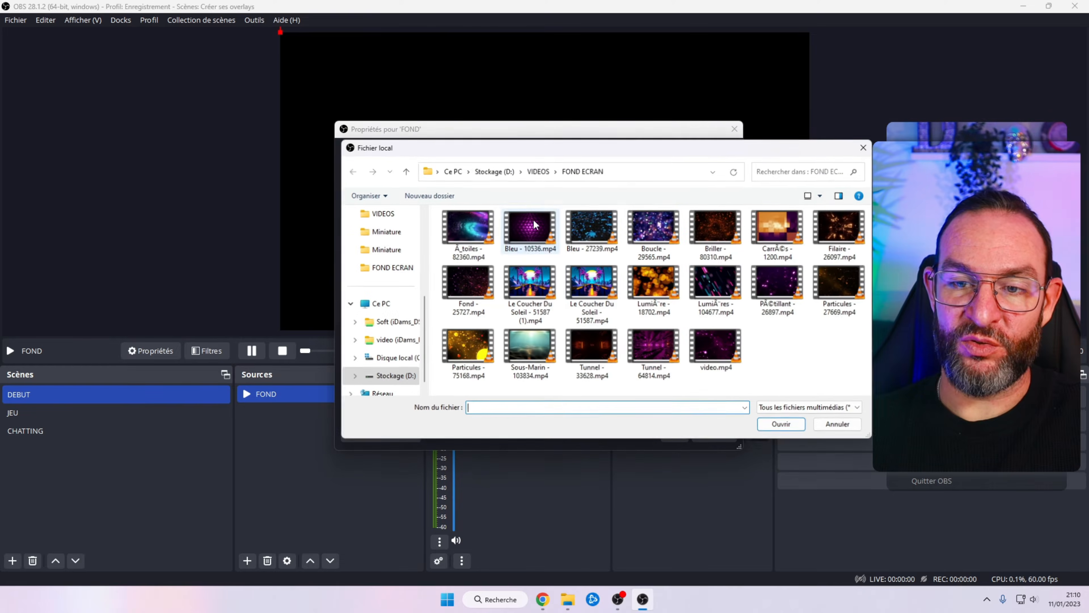
left_click(734, 293)
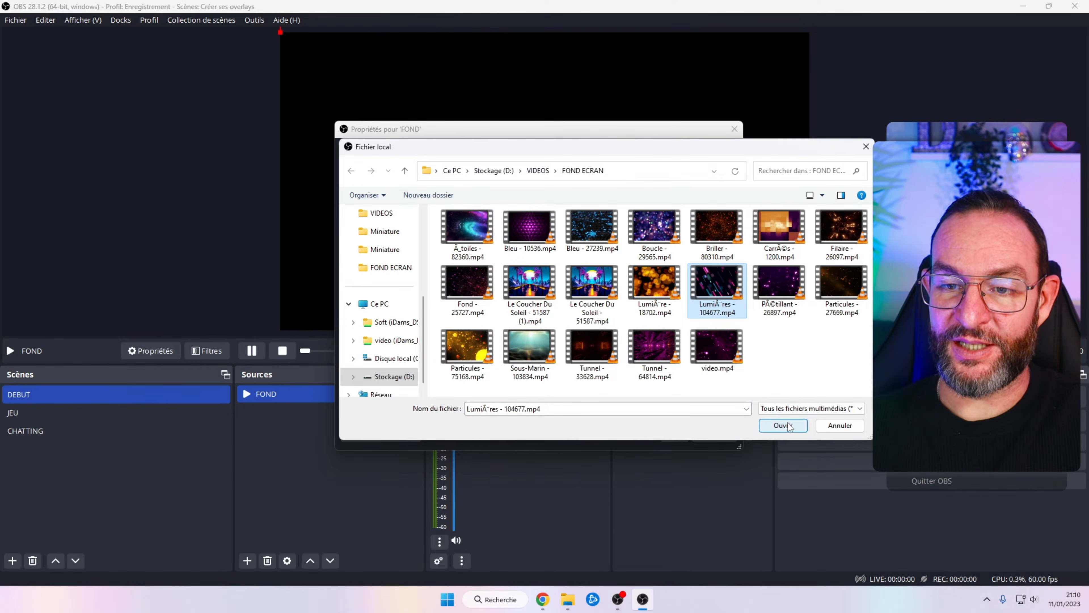
left_click(783, 425)
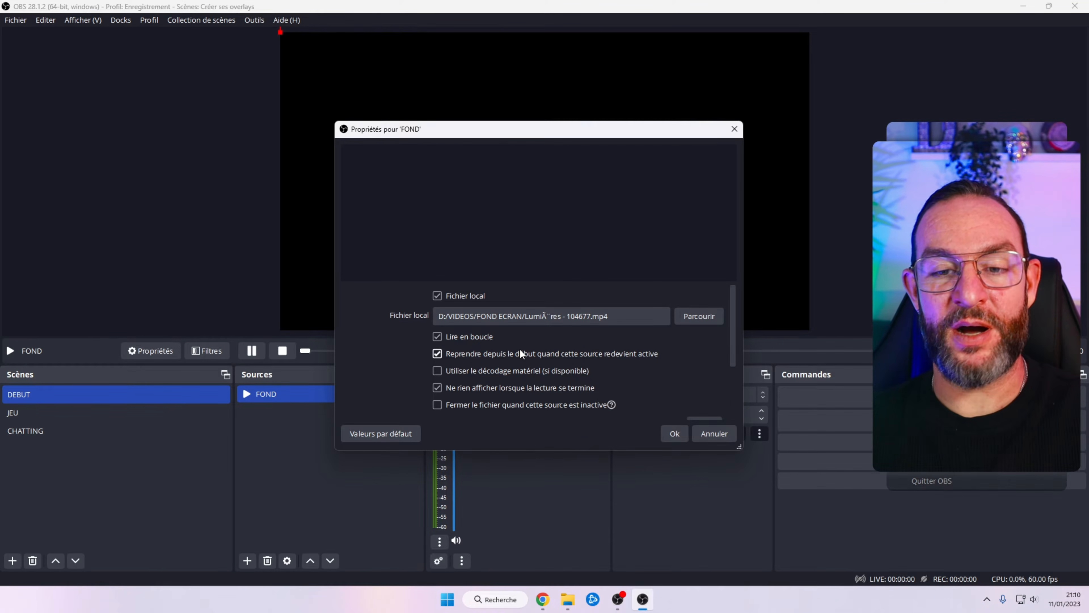
left_click(673, 434)
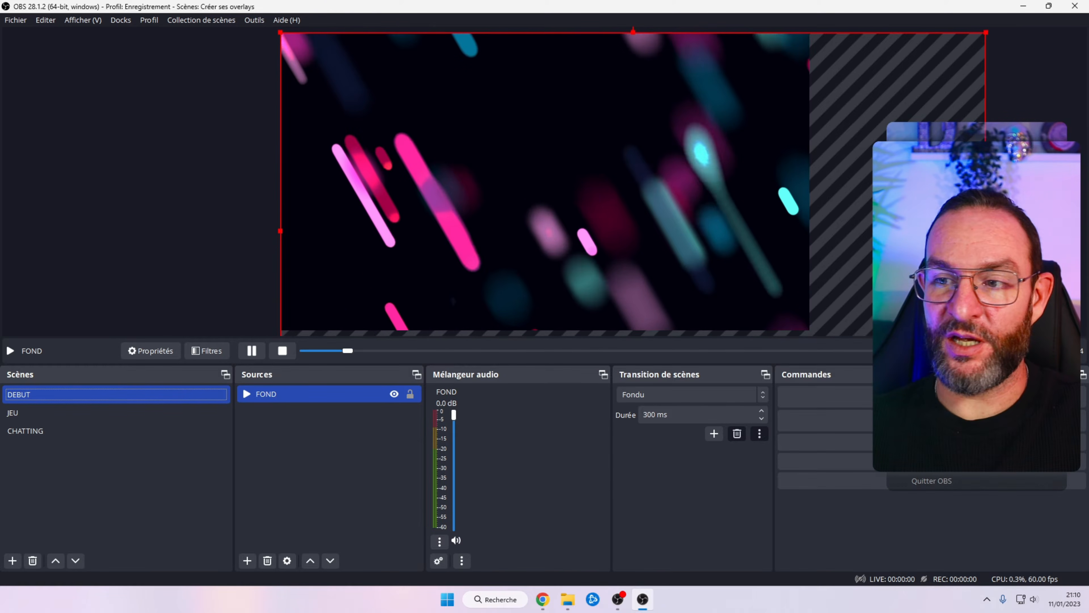
- Scale the FOND video down to fill the canvas and centre it on the screen
left_click_drag(987, 34, 682, 133)
left_click_drag(643, 197, 644, 127)
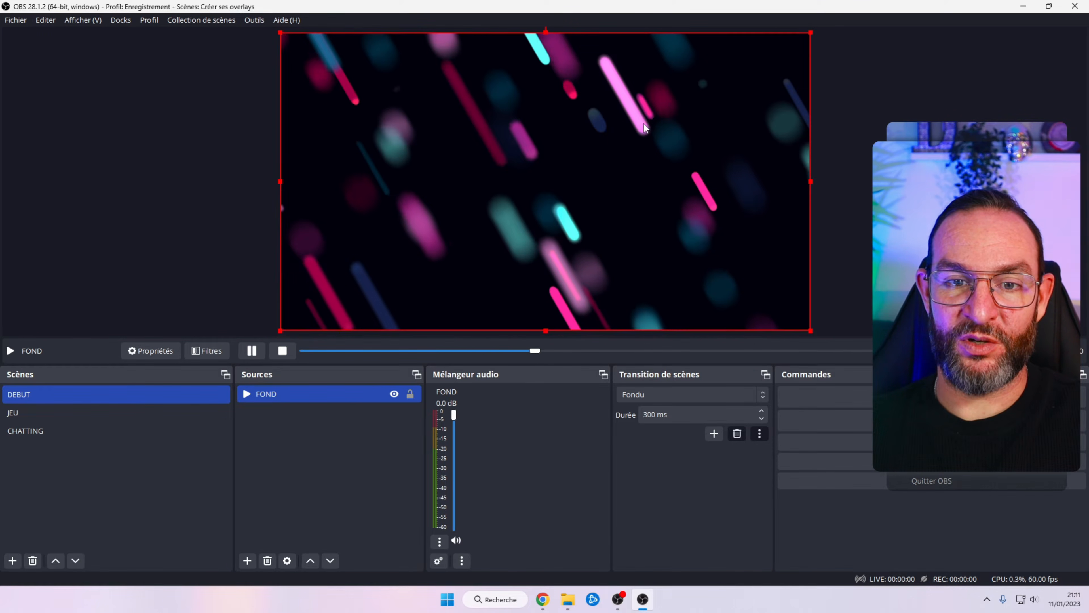
right_click(621, 181)
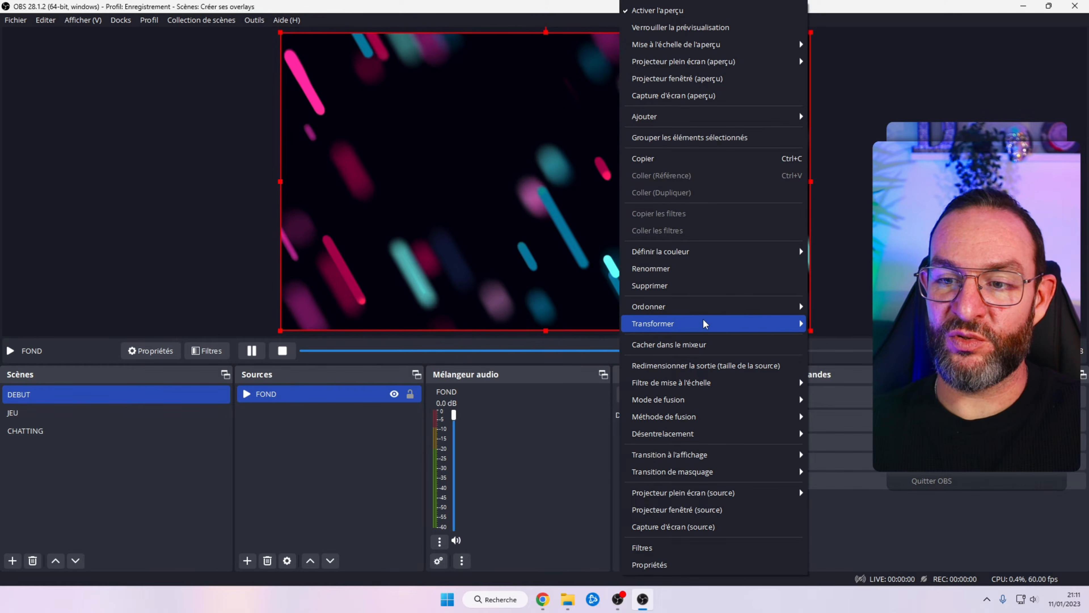
mouse_move(705, 323)
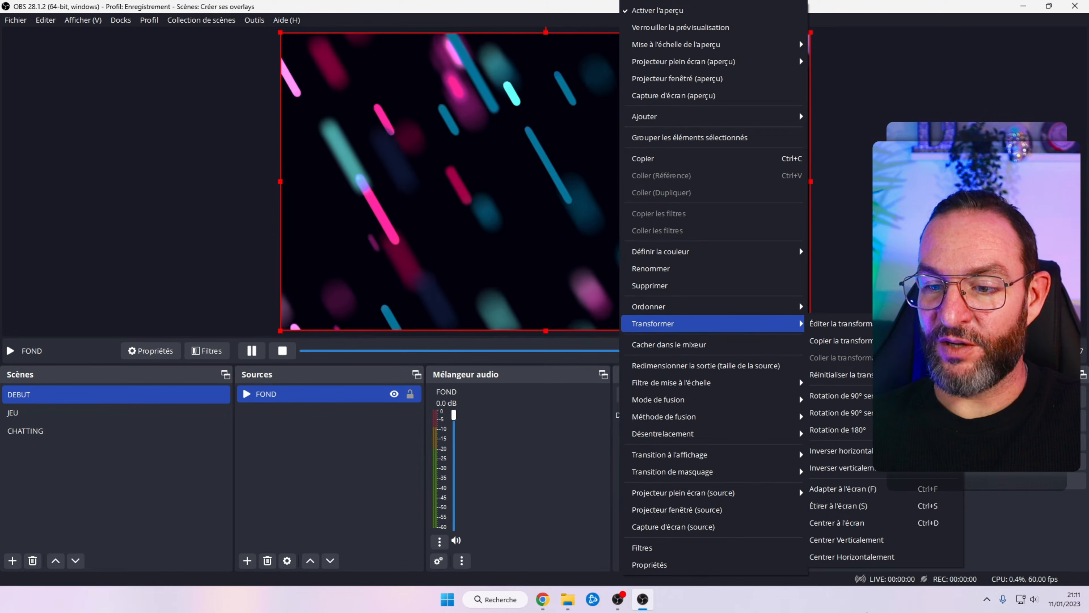
left_click(851, 523)
left_click(220, 205)
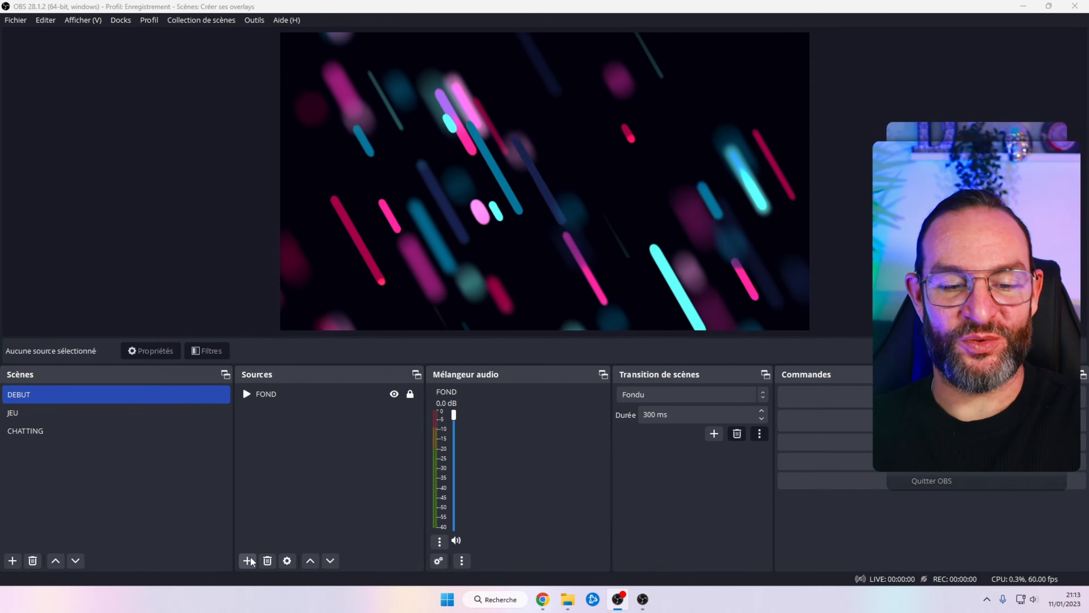
- Add a new text (GDI+) source named LIVE to the DEBUT scene with the text "Le live va"
left_click(247, 560)
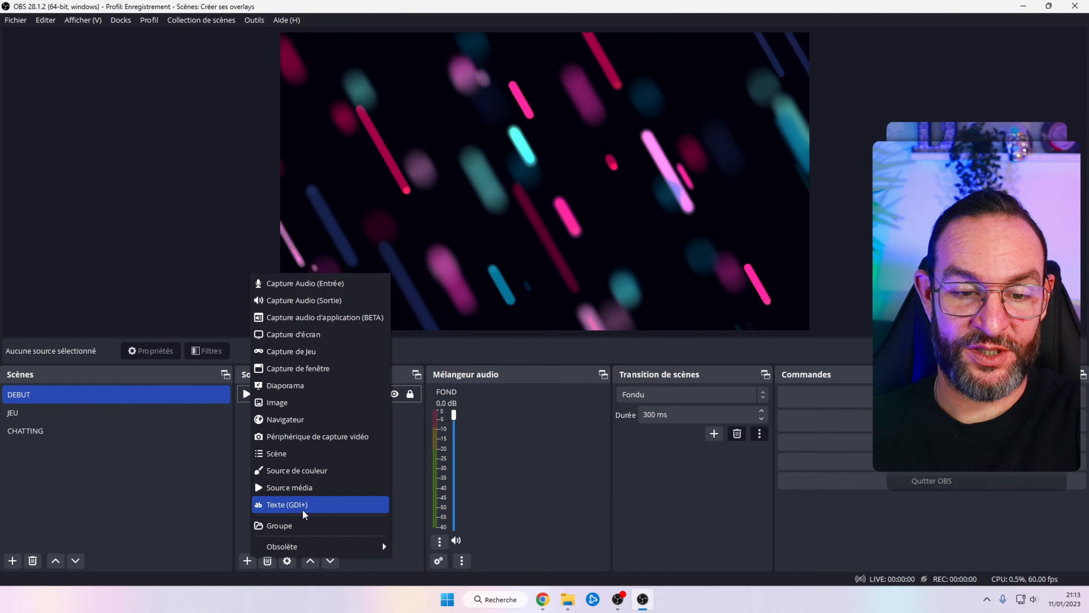
left_click(304, 505)
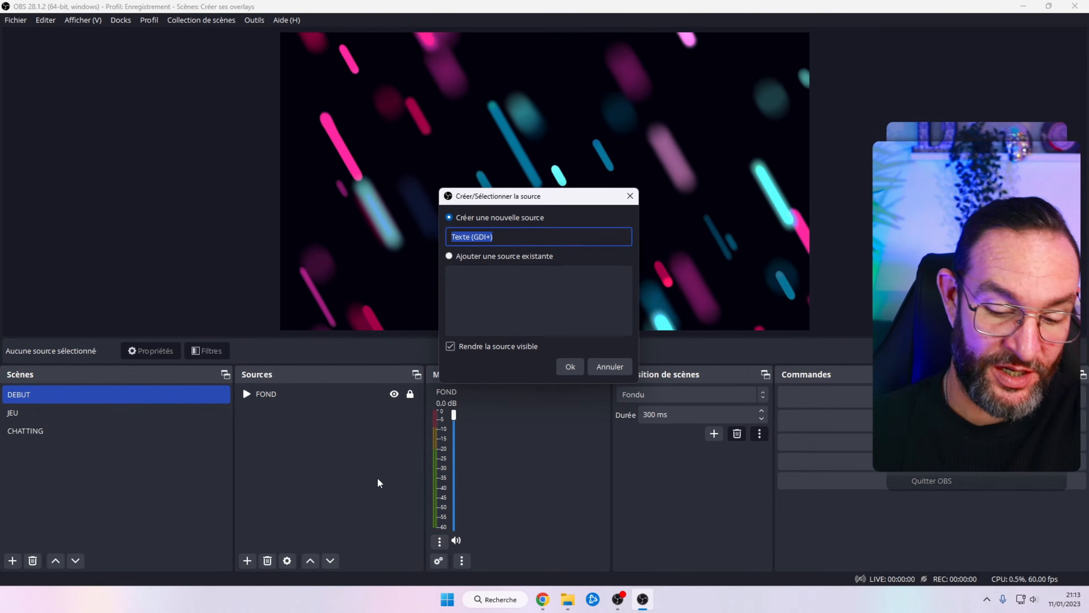
type("LIVE")
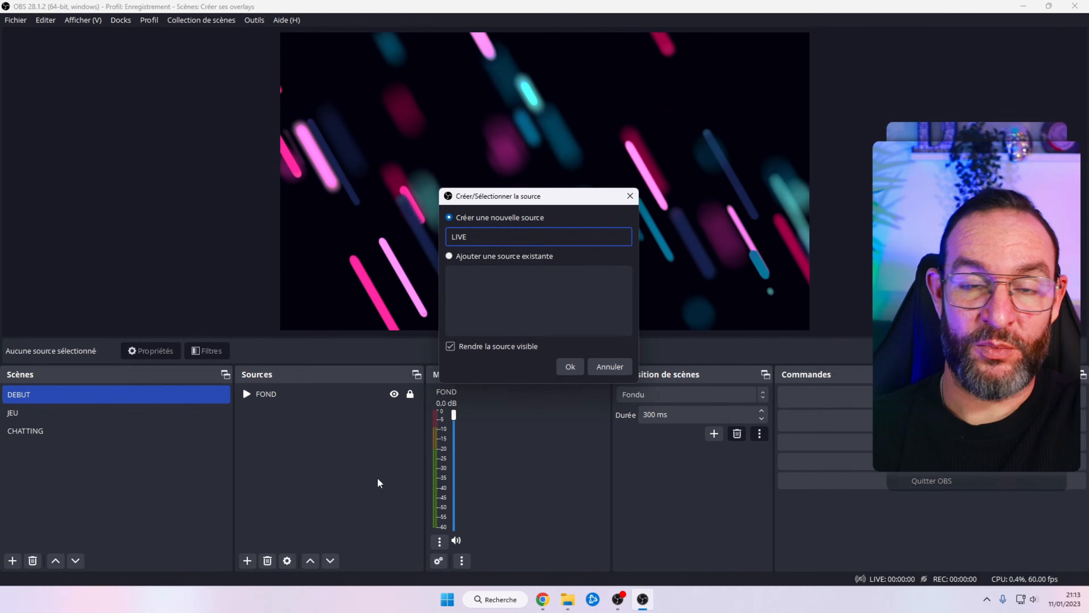
key("Return")
left_click(516, 347)
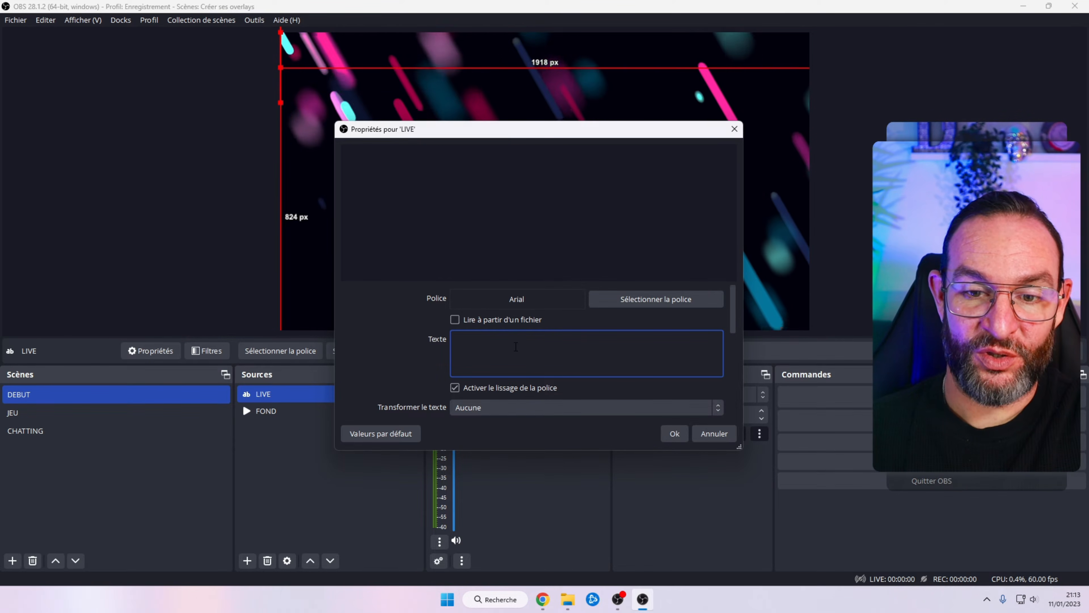
type("Le live va")
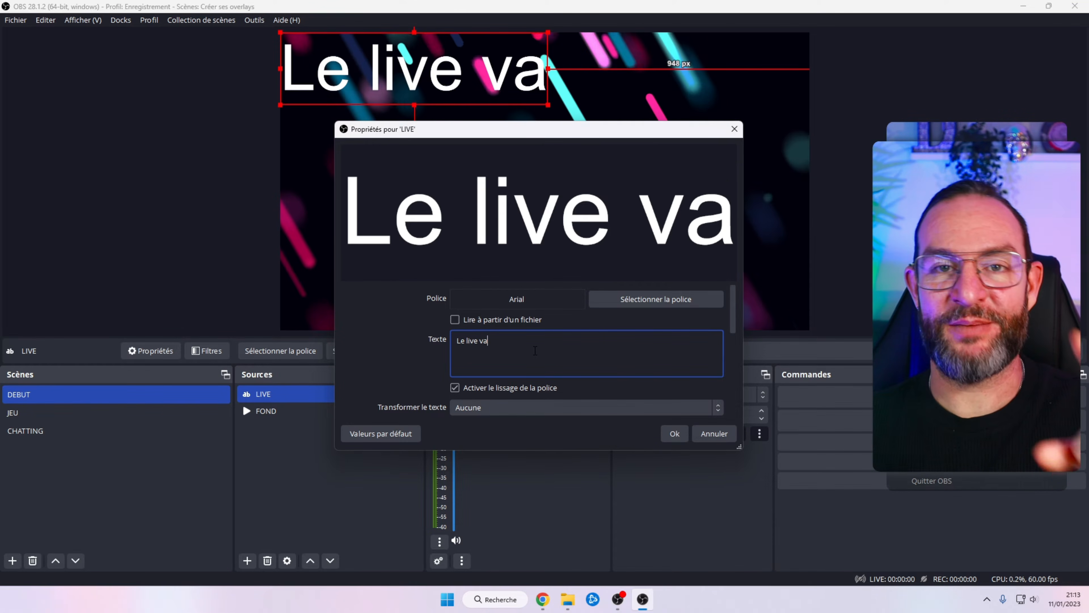
- Set the LIVE text's font to MADE Soulmaze Outline in Regular style
left_click(626, 298)
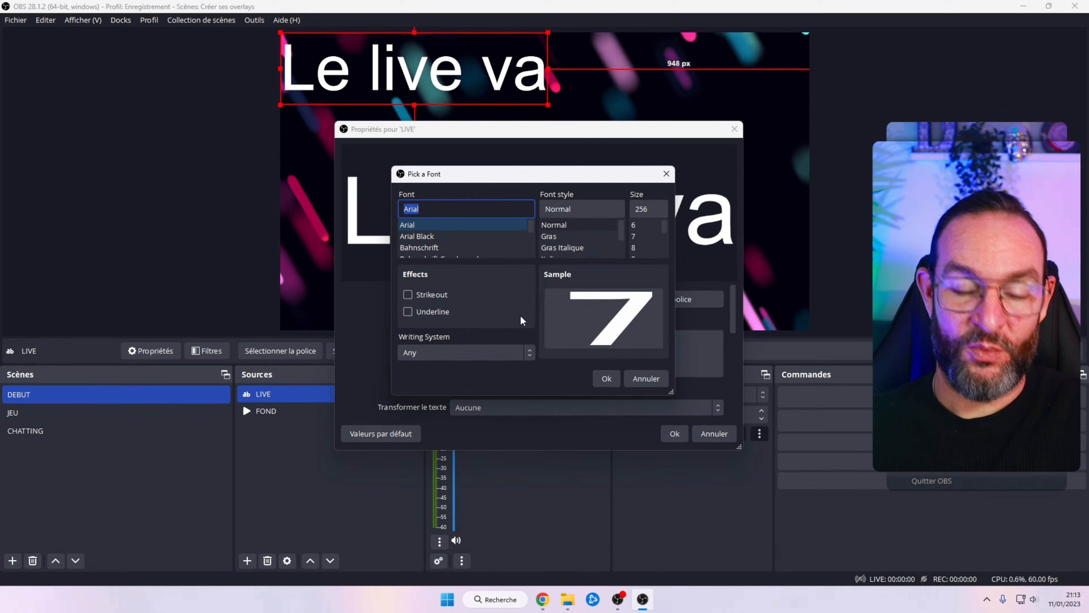
key("m")
scroll(505, 235, "down", 1)
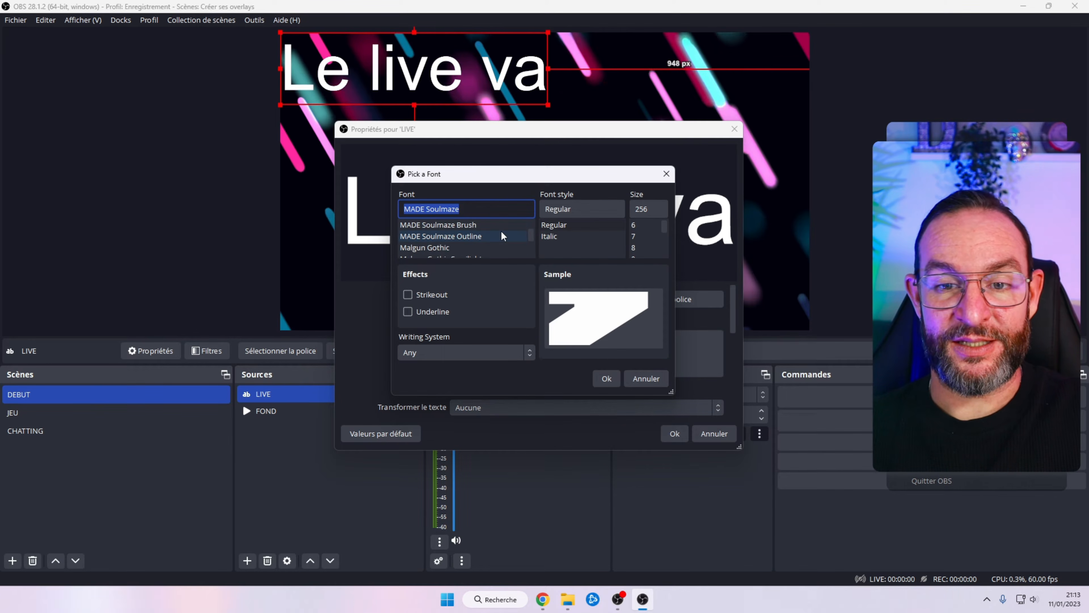
left_click(475, 237)
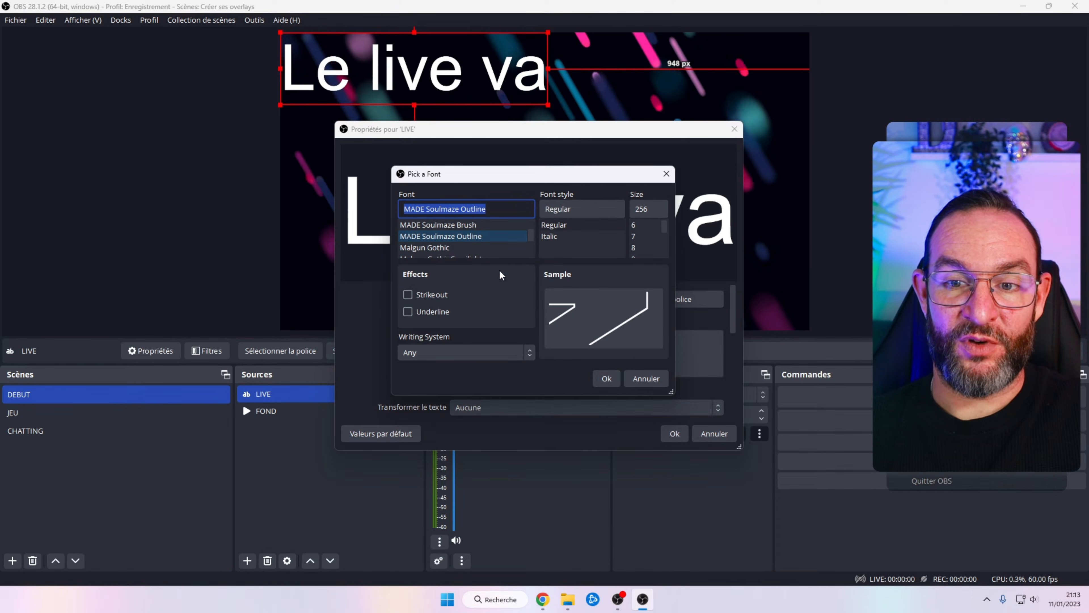
left_click(605, 378)
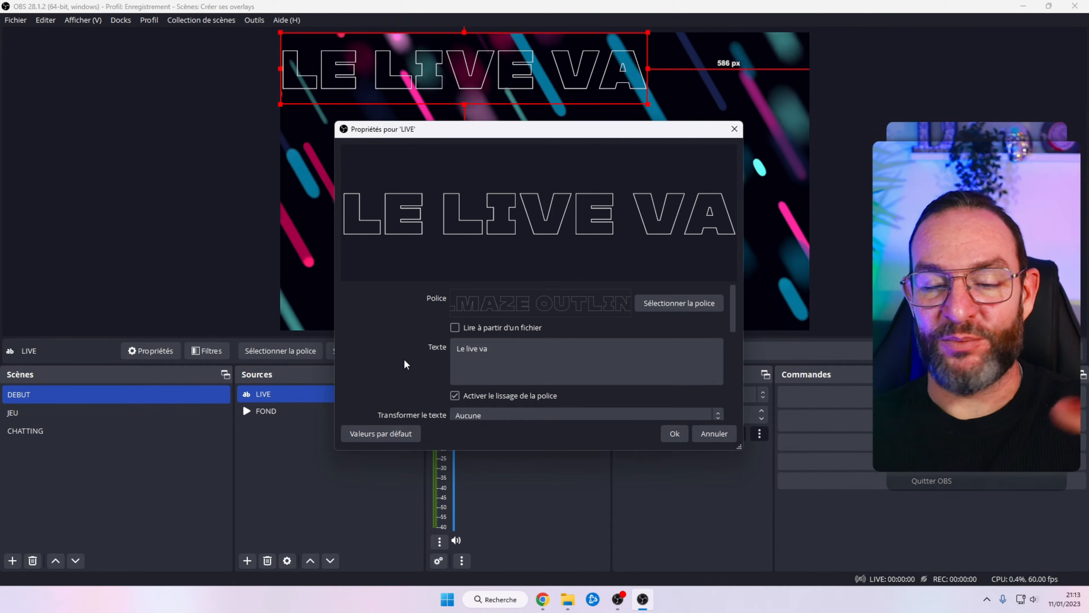
- Enable a contour of thickness 3 on the LIVE text and move it about 200 px below the canvas's upper edge
scroll(406, 364, "down", 1)
scroll(495, 360, "down", 1)
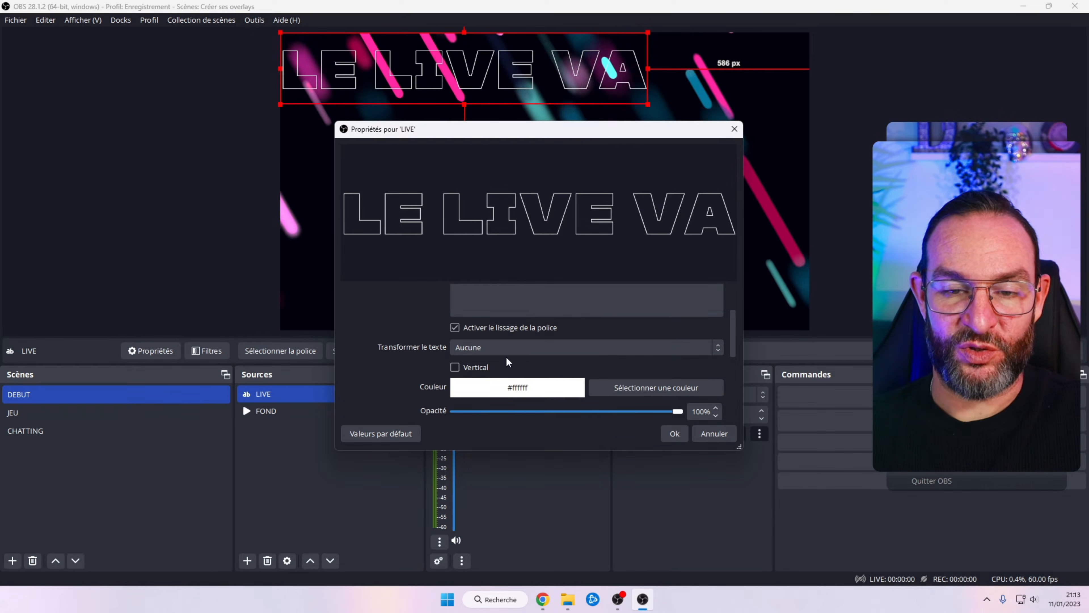
scroll(509, 363, "down", 1)
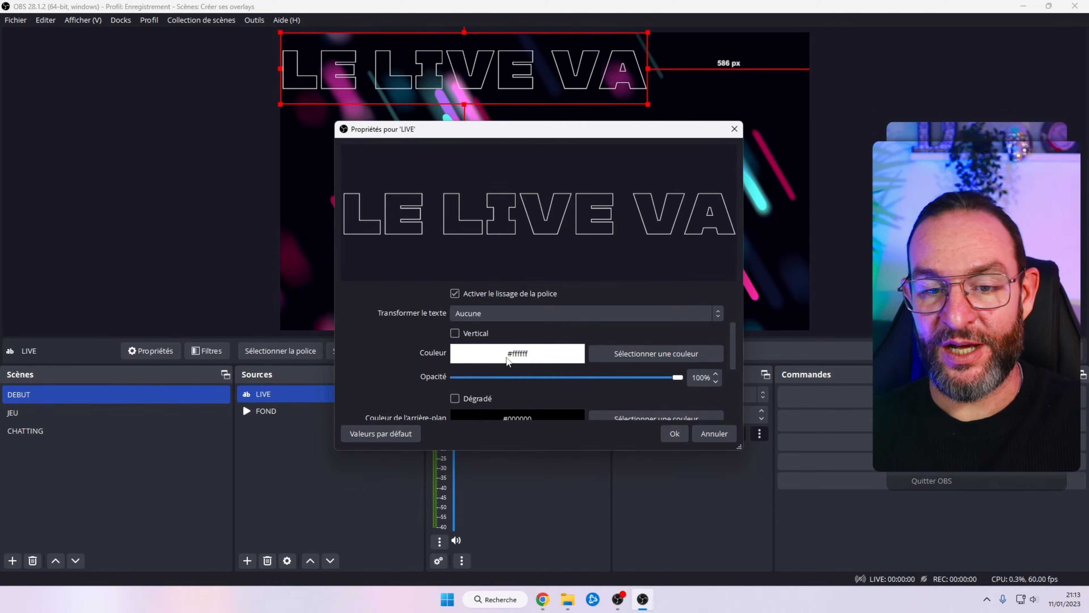
scroll(509, 362, "down", 1)
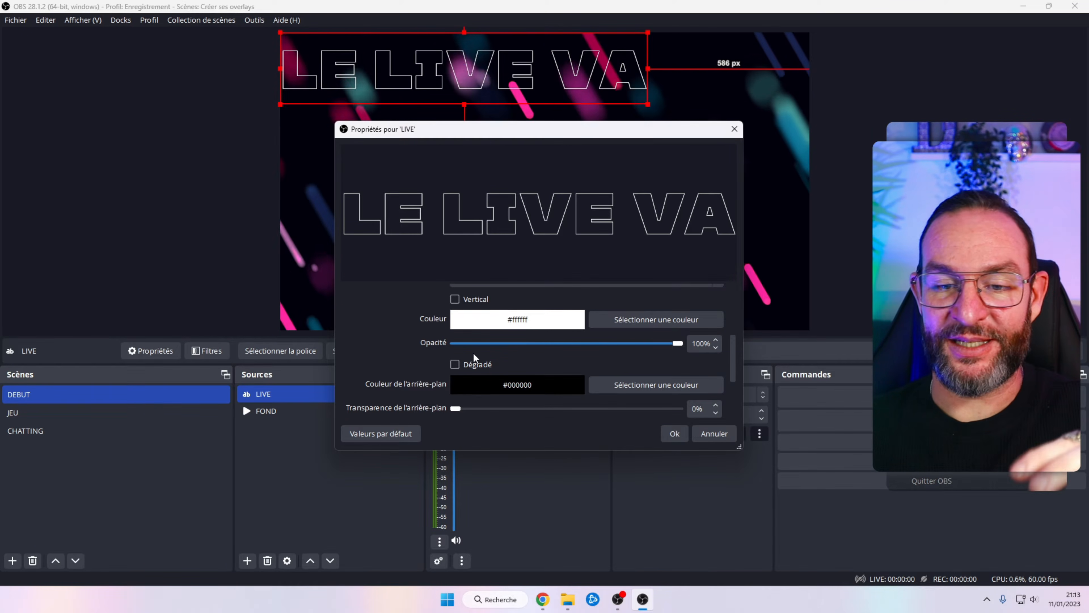
scroll(472, 357, "down", 1)
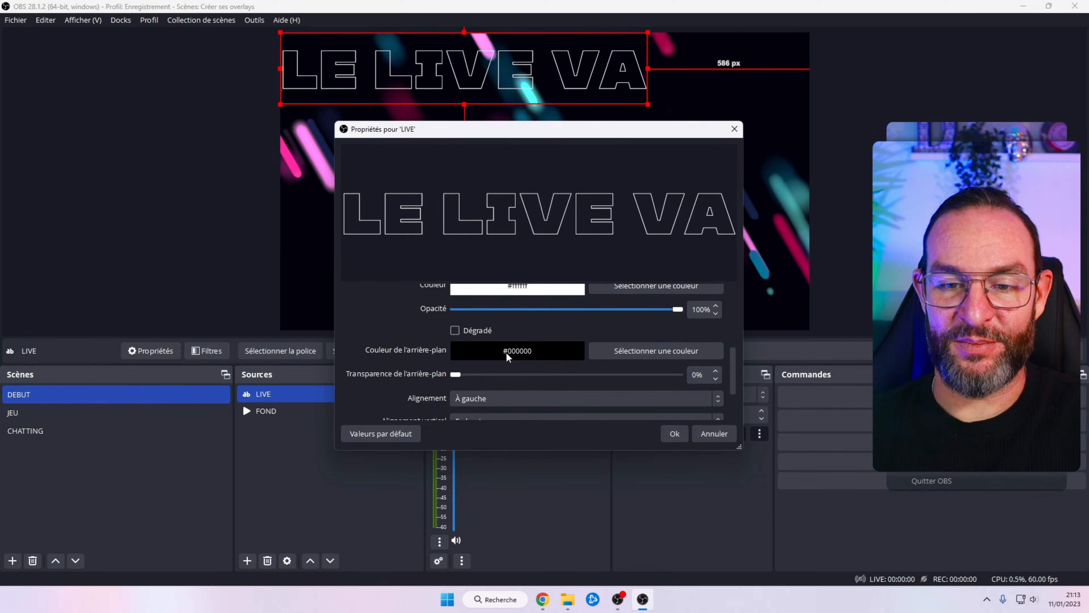
scroll(507, 357, "down", 1)
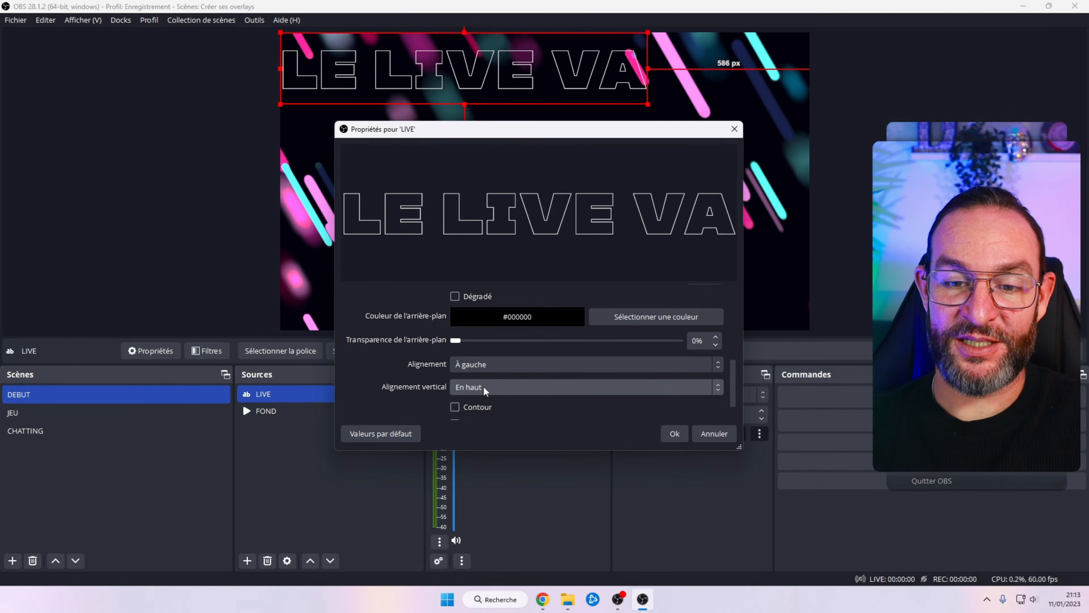
left_click(455, 406)
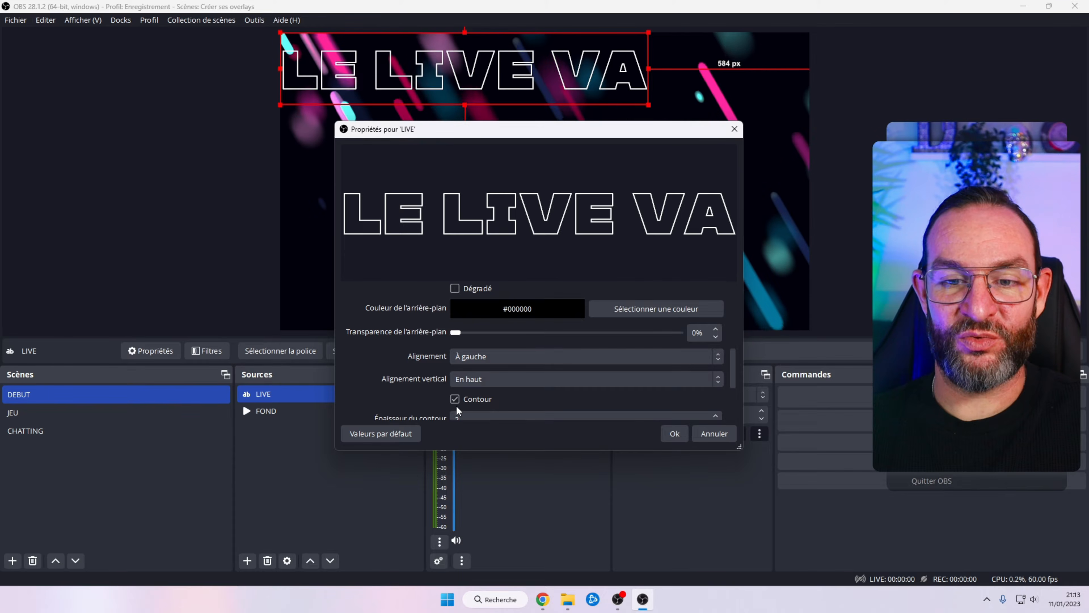
scroll(553, 406, "down", 1)
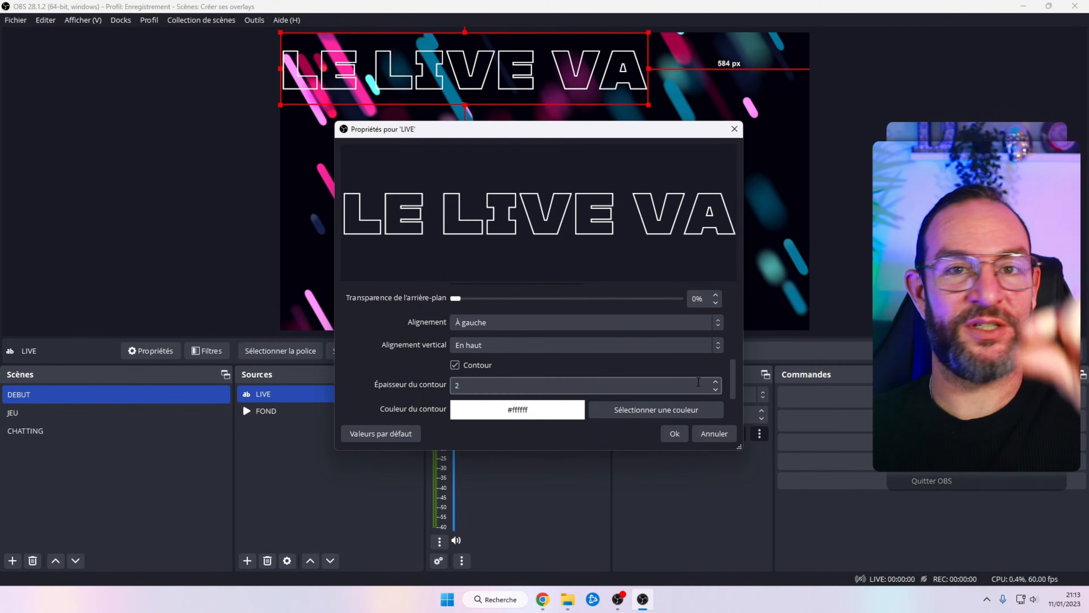
left_click(717, 381)
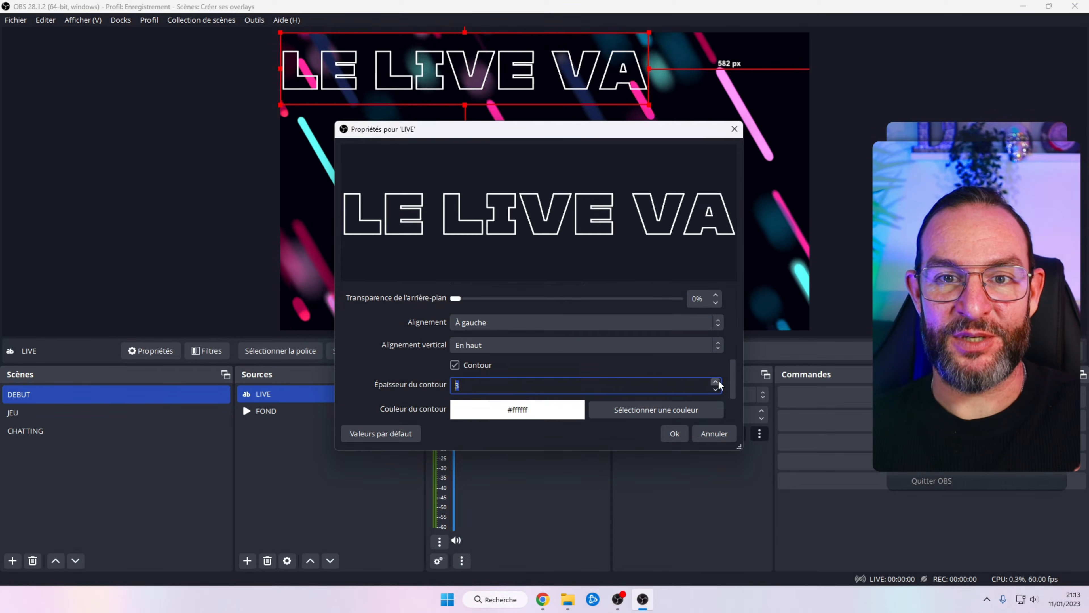
left_click(675, 433)
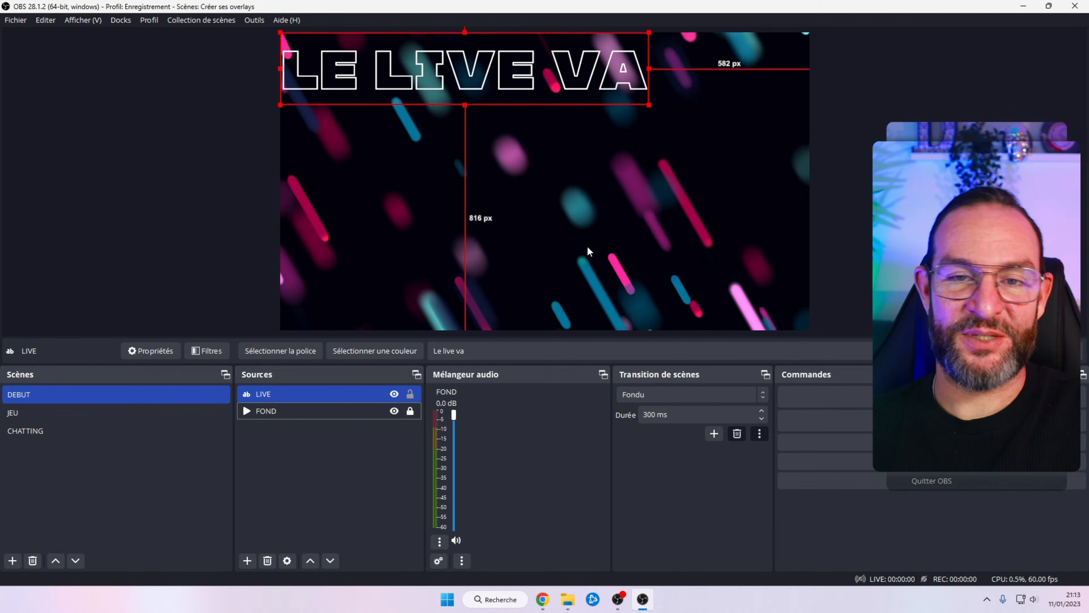
left_click_drag(462, 65, 536, 121)
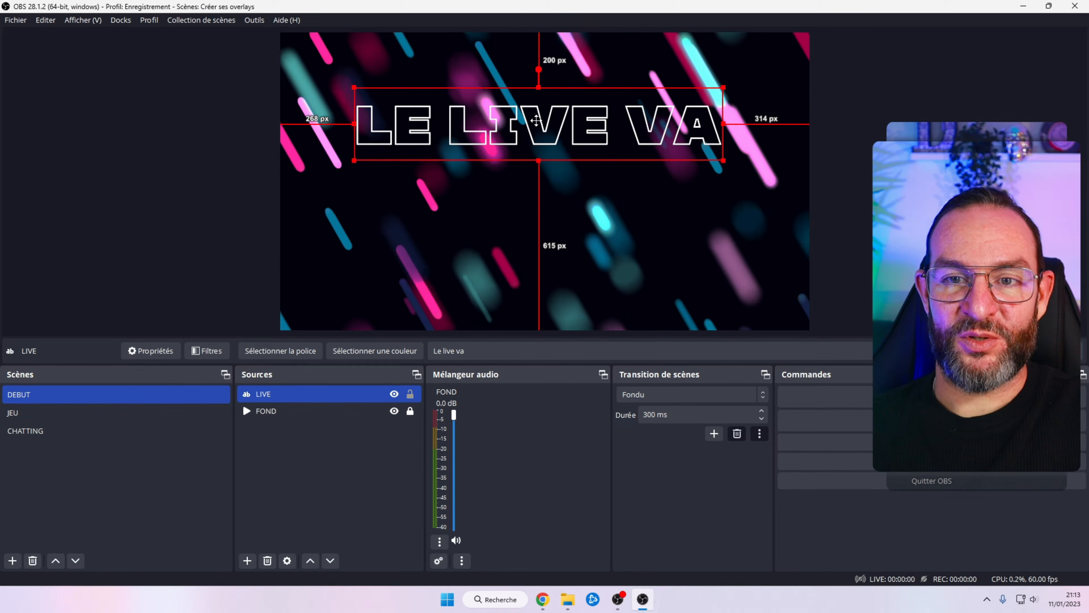
- Add a second text (GDI+) source named Commencer with the text "Commencer"
left_click(251, 560)
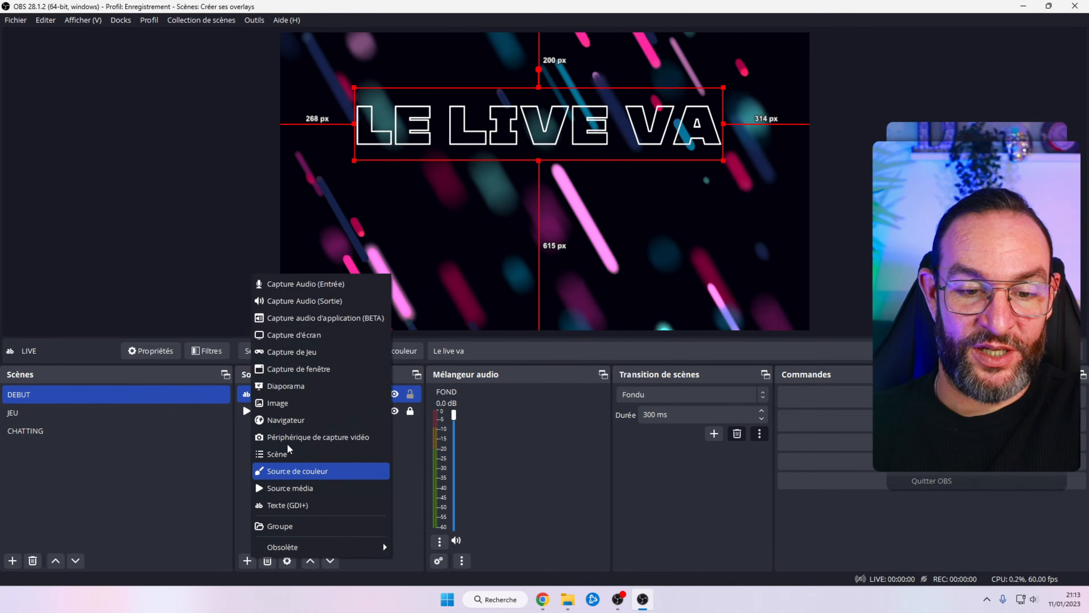
left_click(283, 505)
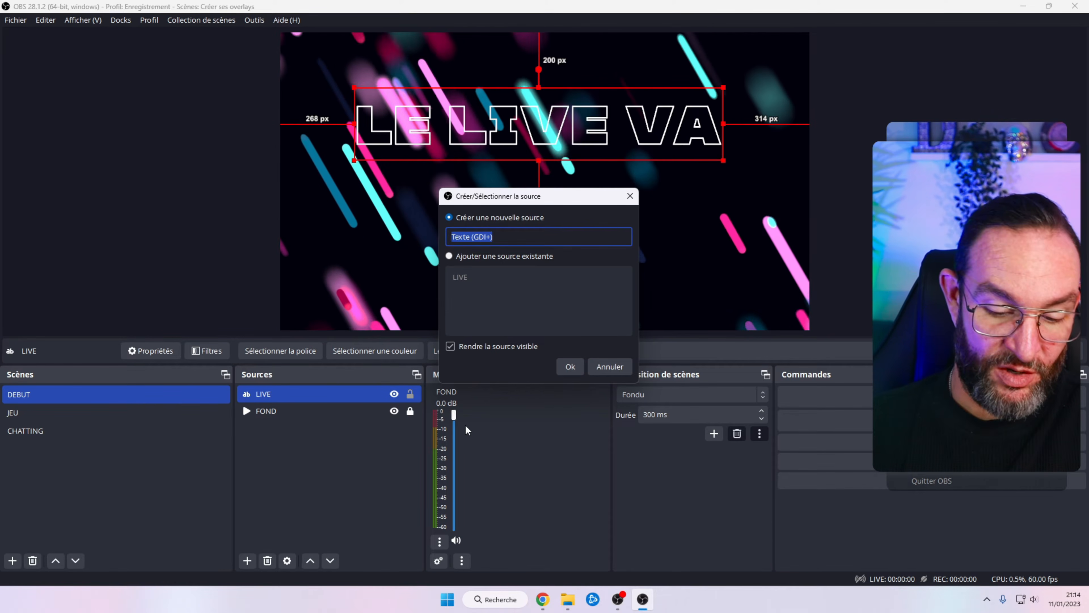
type("Commencer")
key("Return")
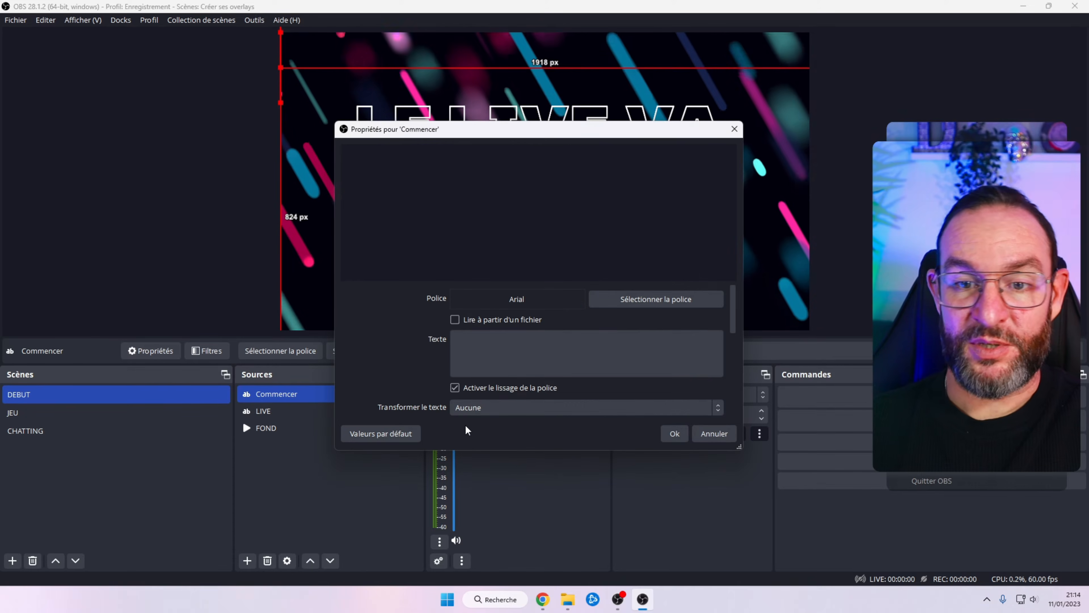
left_click(541, 351)
type("Commencer")
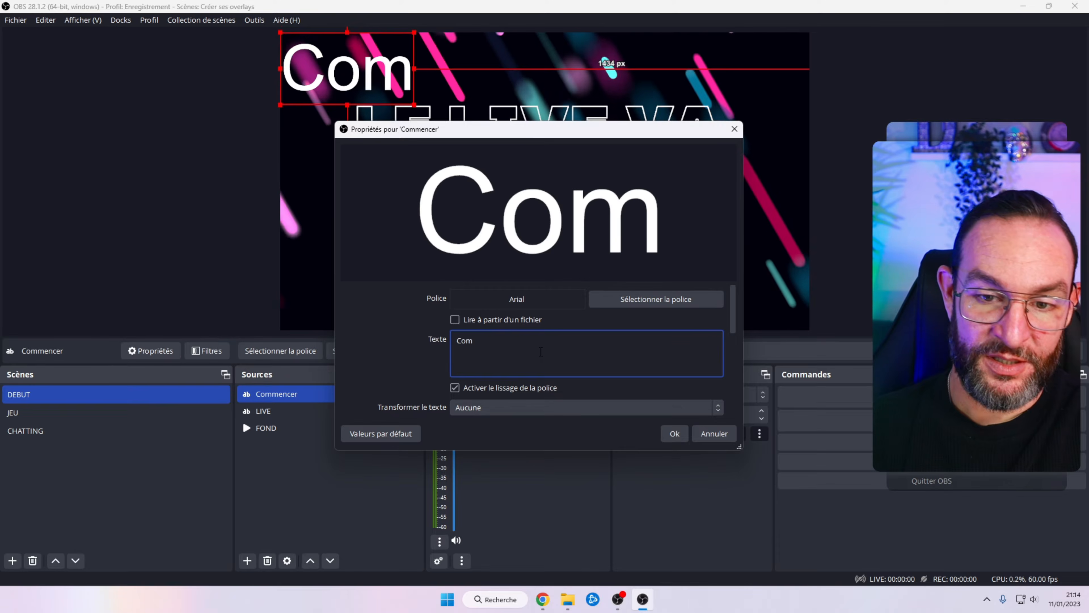
- Set the Commencer text's font to MADE Soulmaze Regular and accept its properties
left_click(622, 299)
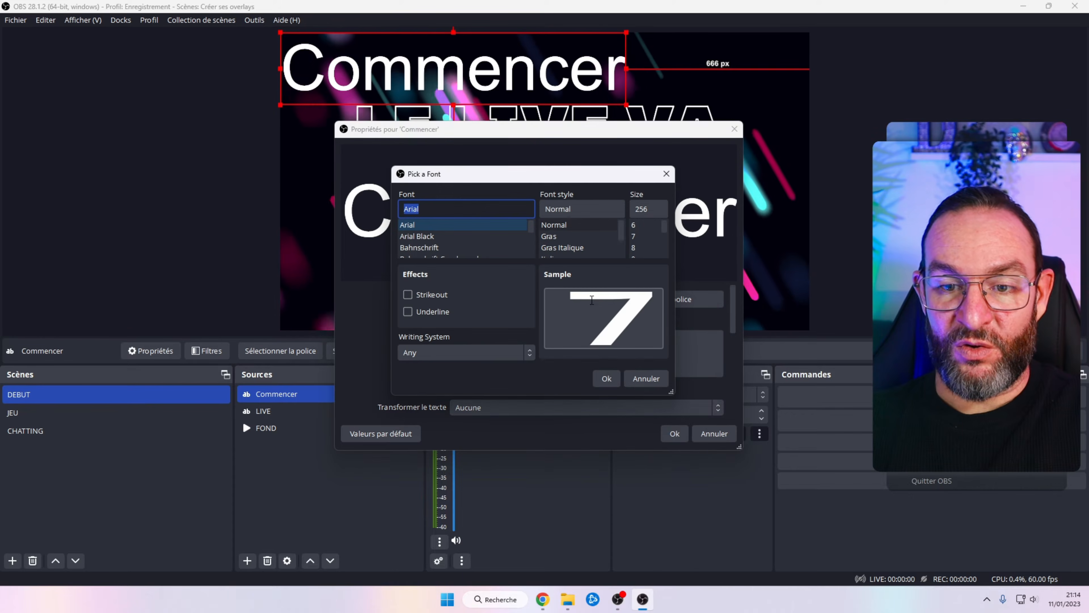
type("maze")
scroll(498, 236, "down", 1)
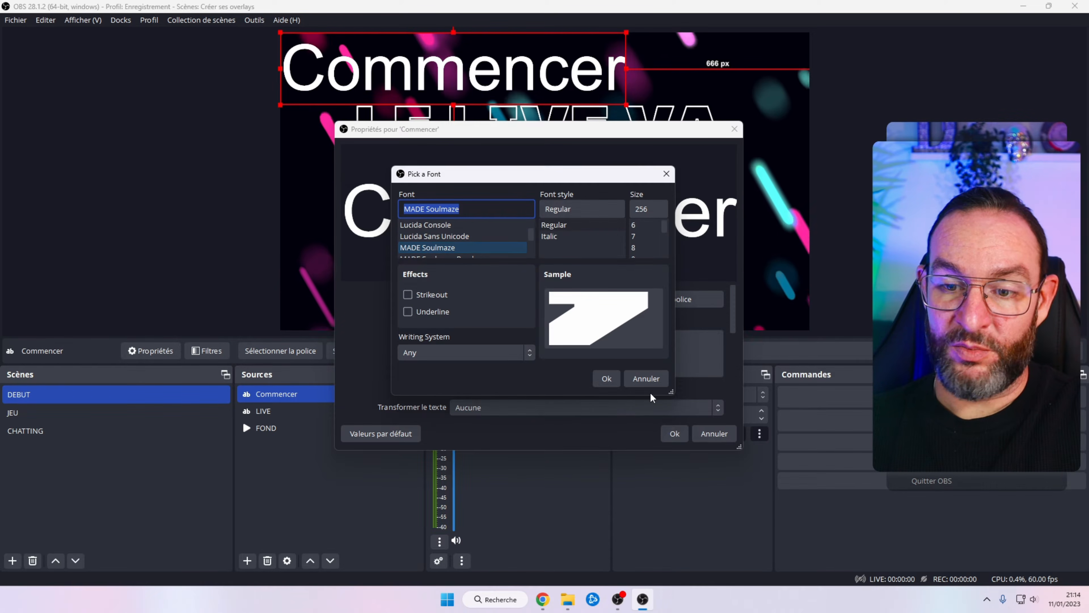
left_click(606, 378)
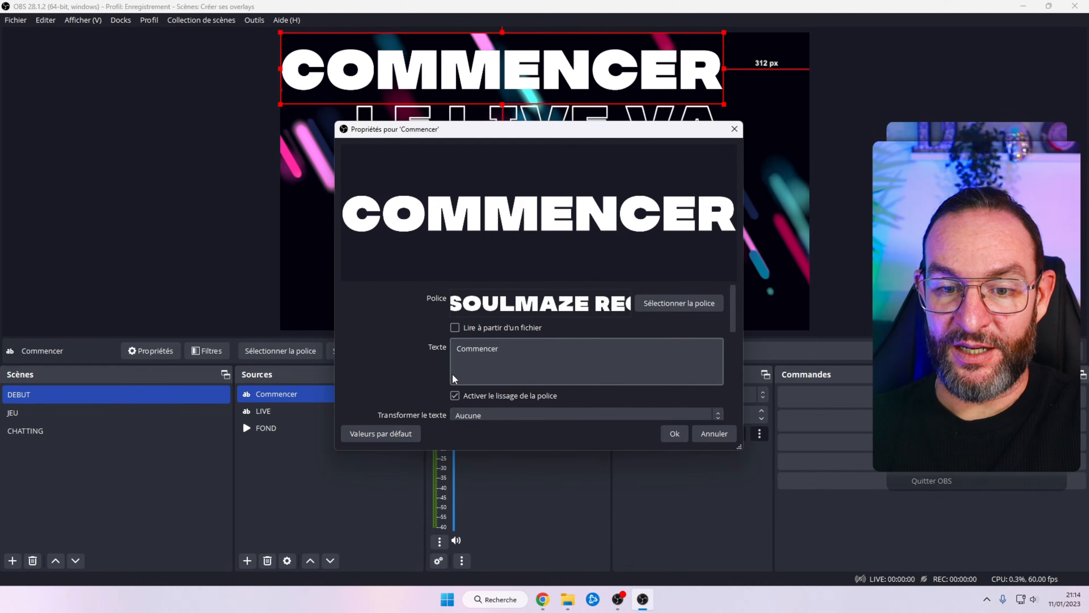
scroll(454, 378, "down", 1)
left_click(675, 433)
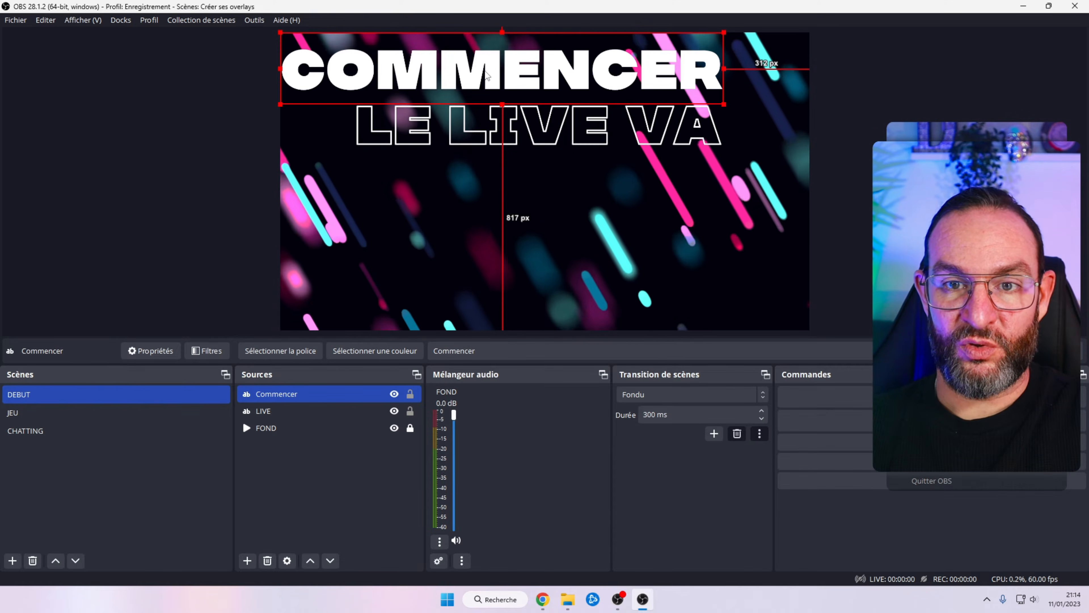
- Place the COMMENCER text directly beneath LE LIVE VA, scaled to match its width, and centre it horizontally on the canvas
left_click_drag(486, 75, 524, 182)
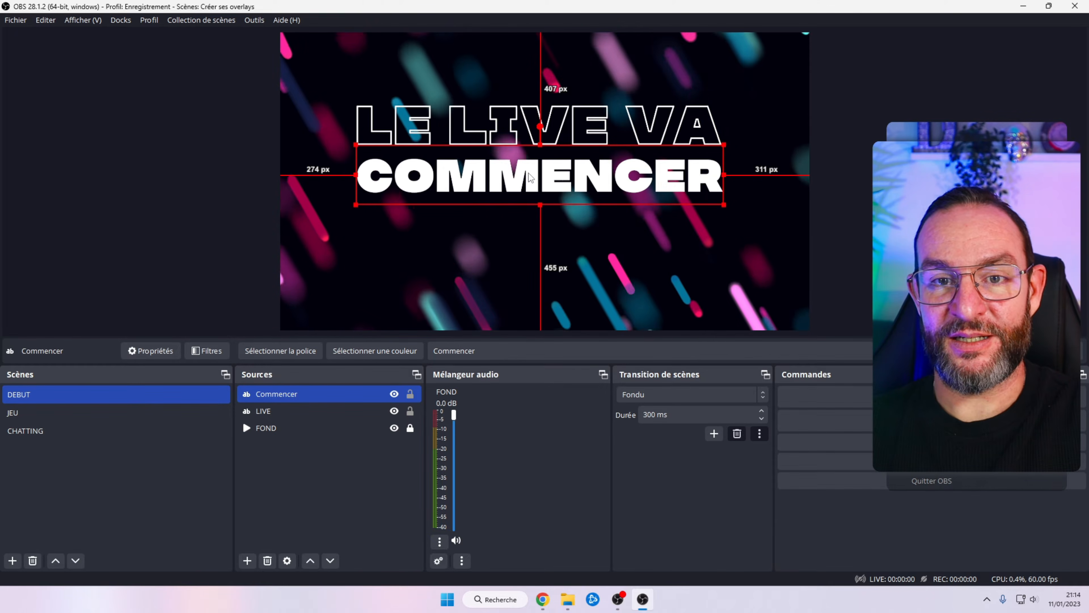
right_click(548, 184)
mouse_move(593, 326)
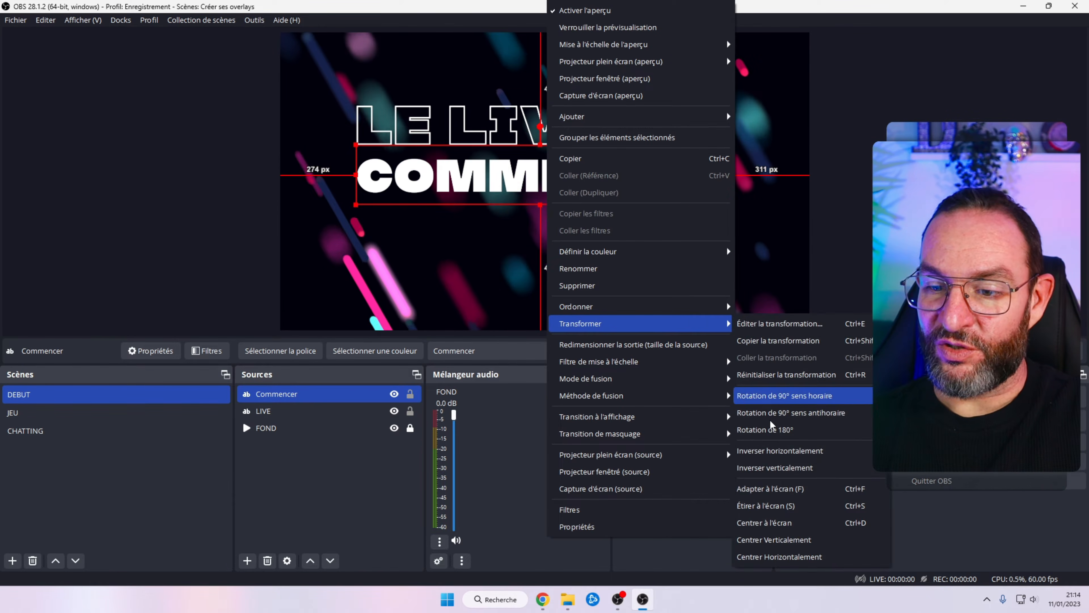
left_click(774, 557)
- Centre the LE LIVE VA text horizontally on the canvas
left_click(508, 139)
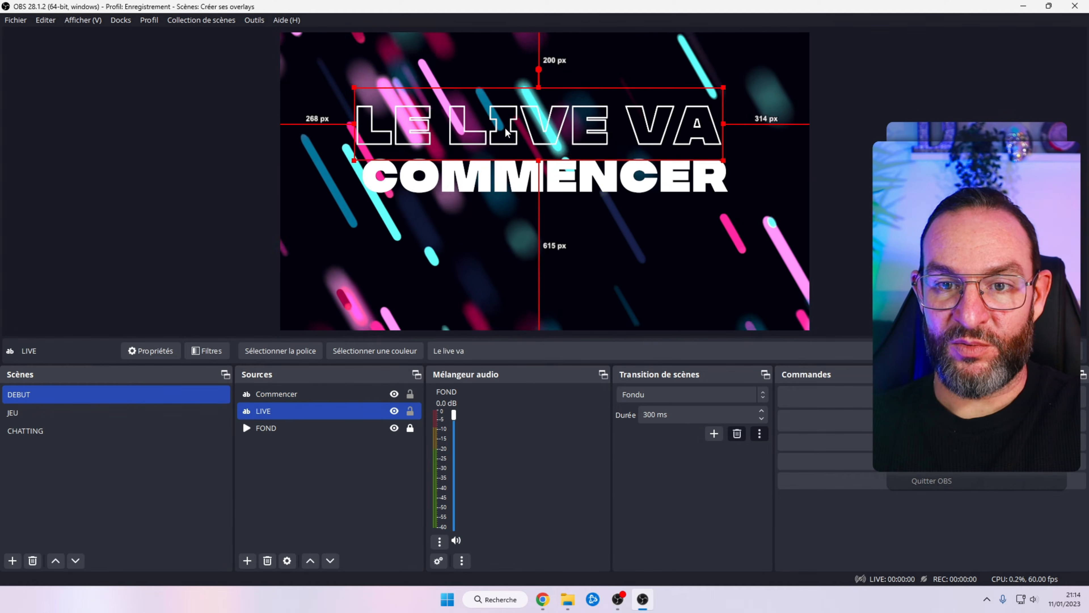
right_click(509, 140)
mouse_move(586, 325)
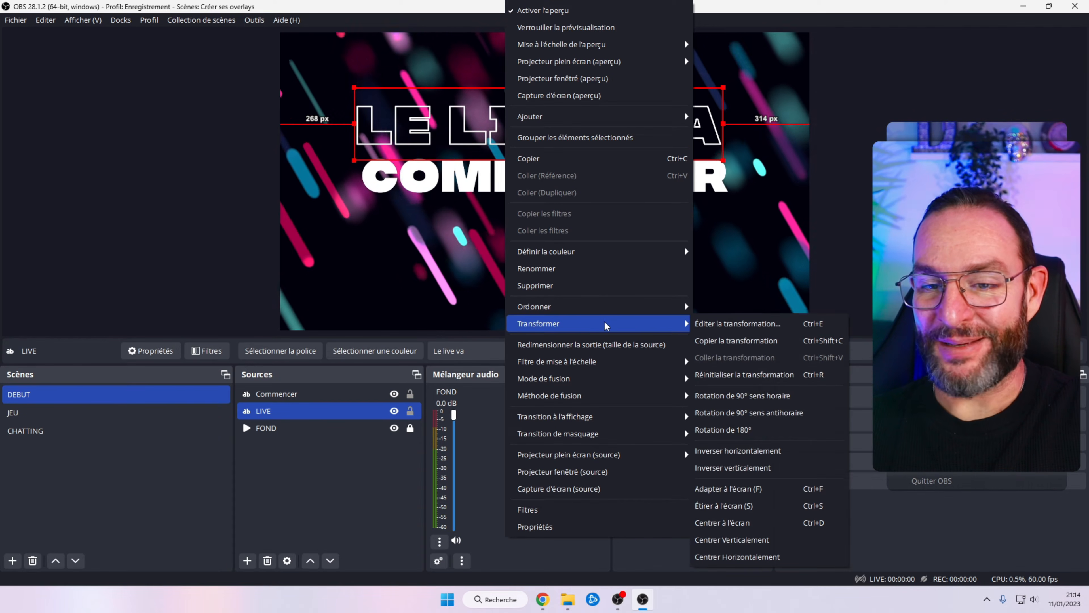
left_click(734, 557)
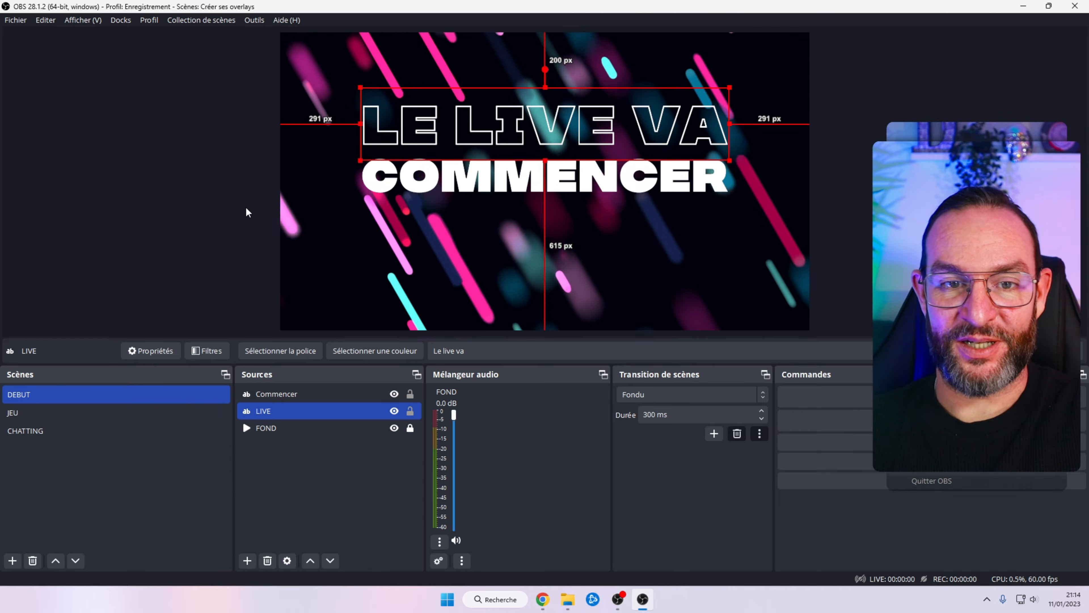
left_click(229, 208)
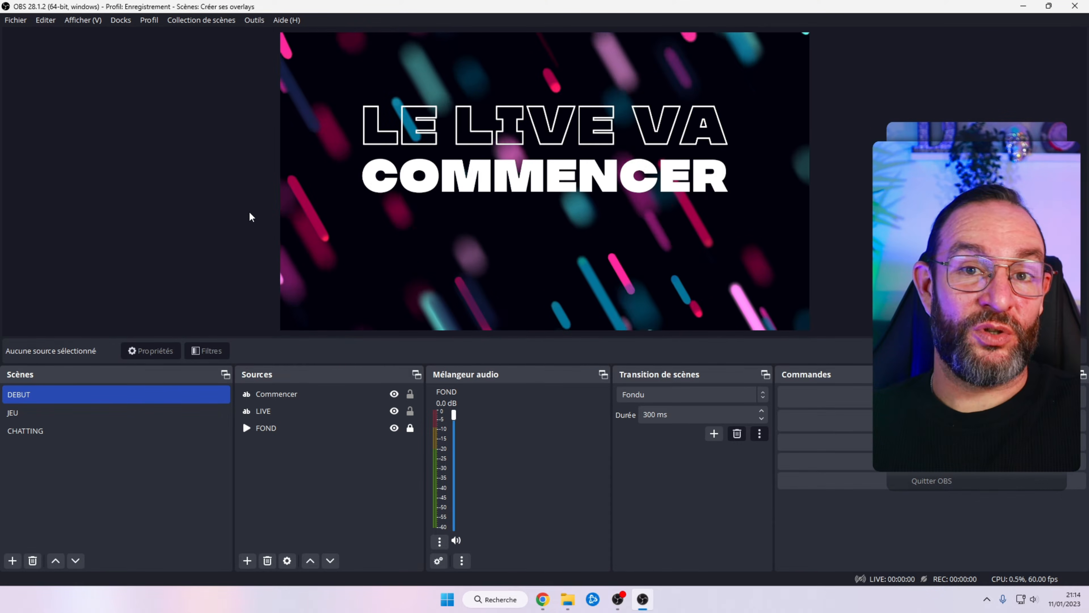
- Show the Countdown Timer dock and add an empty text (GDI+) source named Timer to the DEBUT scene
left_click(119, 21)
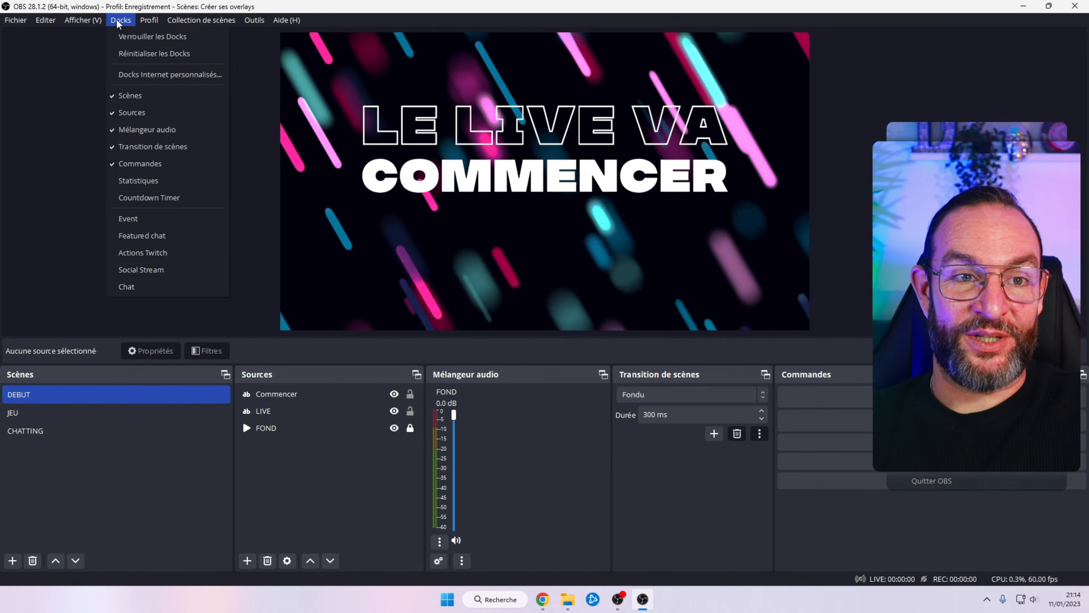
left_click(148, 198)
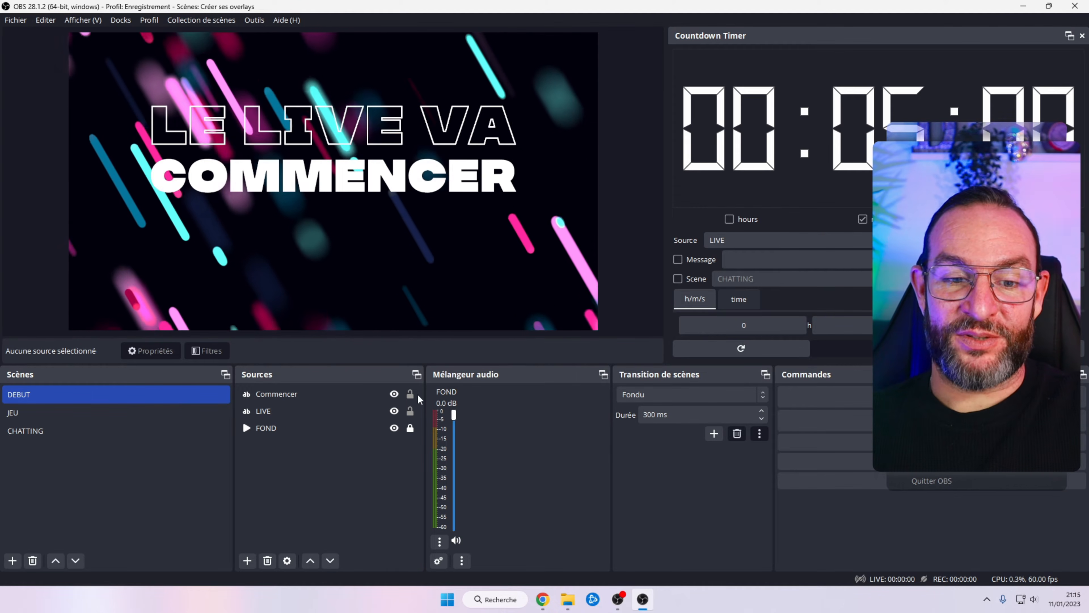
left_click(247, 560)
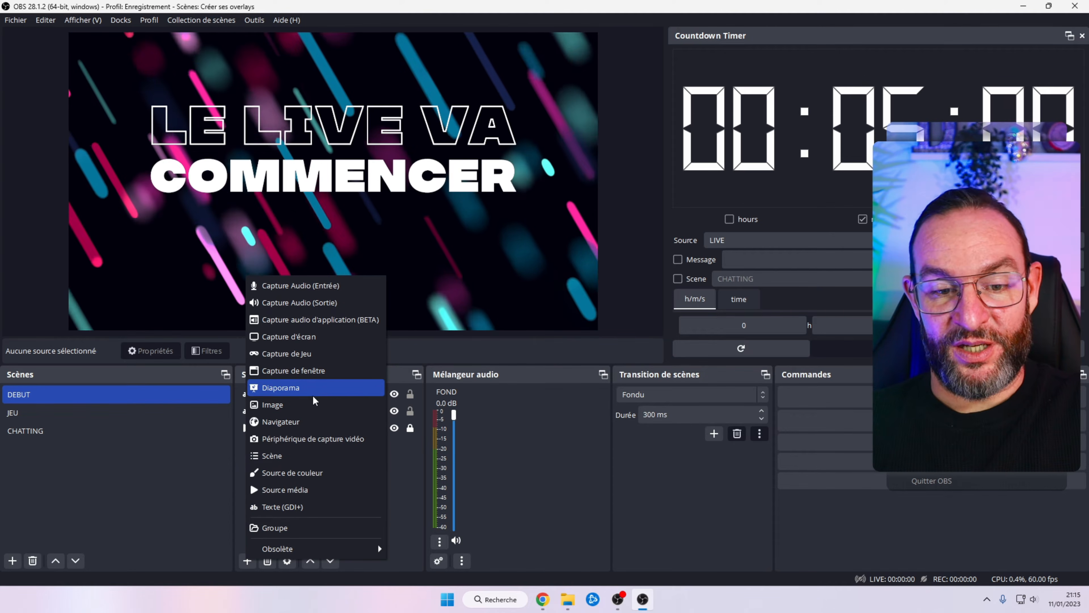
left_click(295, 507)
type("T")
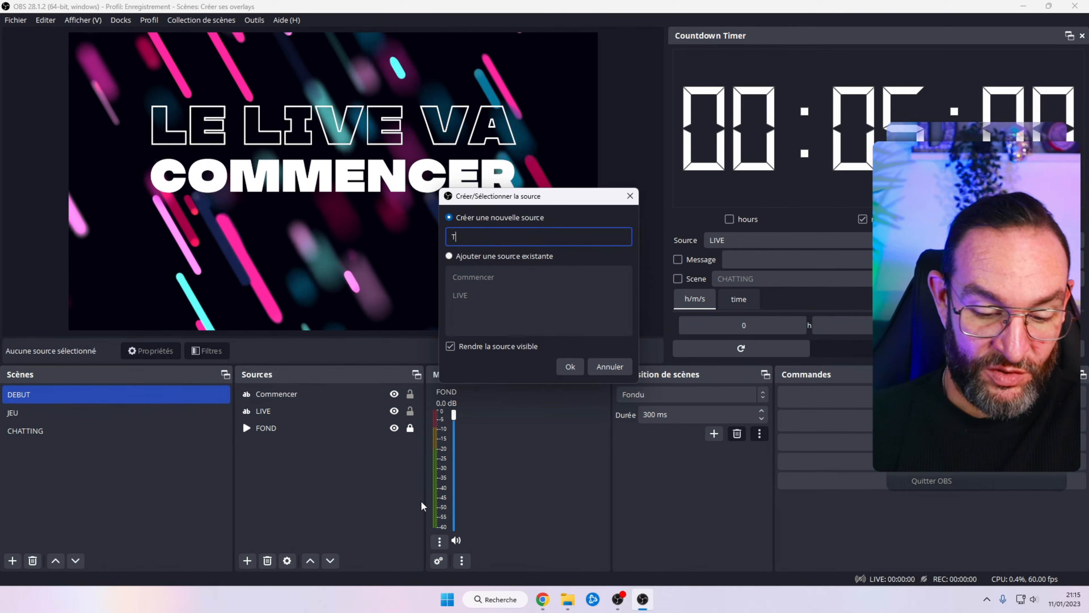
type("imer")
key("Return")
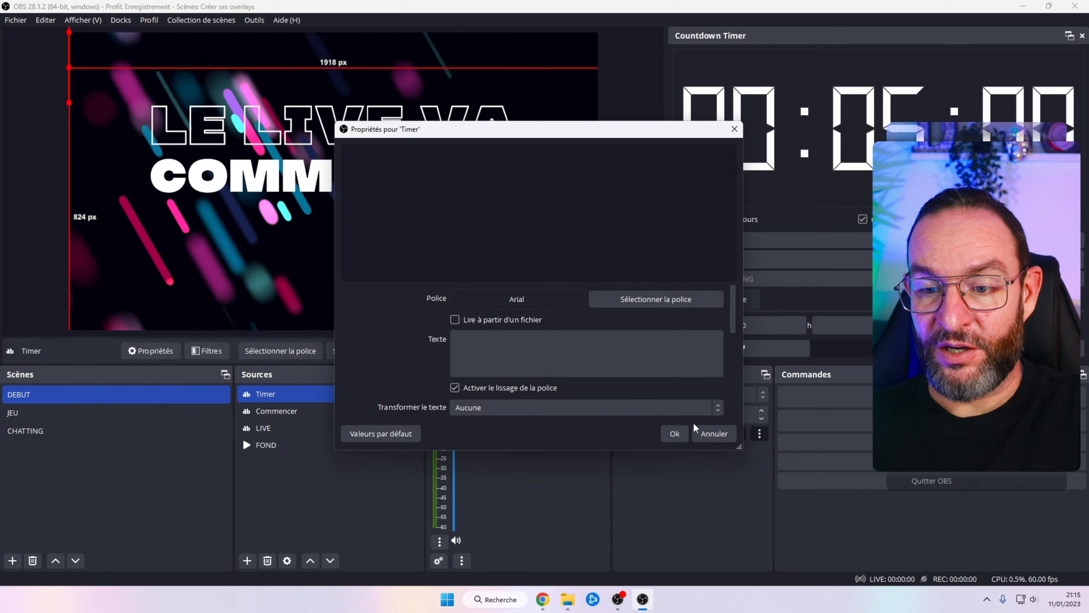
left_click(675, 433)
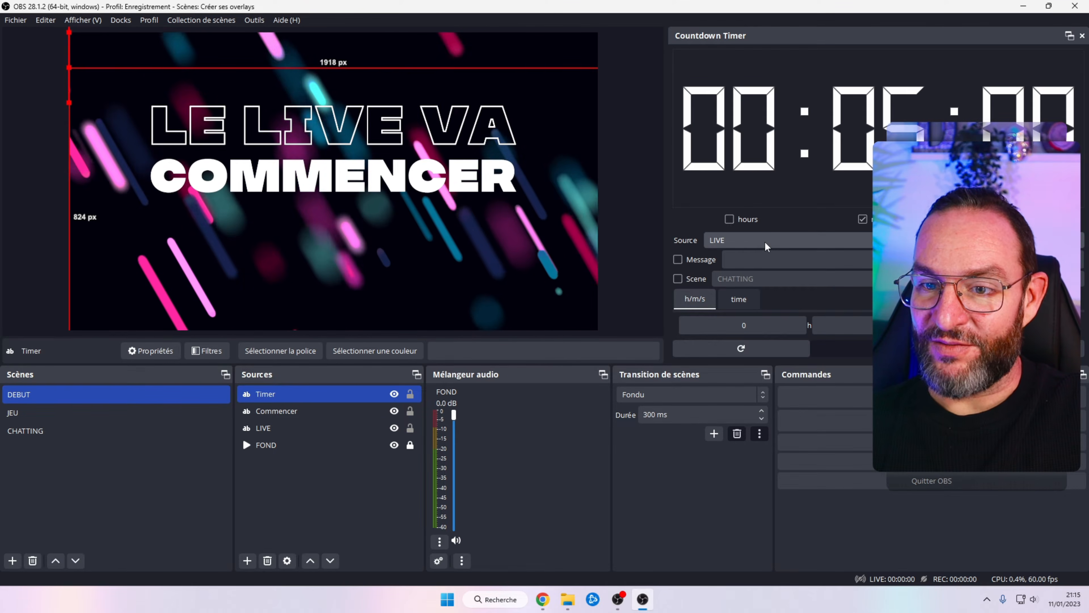
- Set Timer as the countdown's text source and reset the countdown so its time is written to that source
left_click(747, 241)
left_click(739, 280)
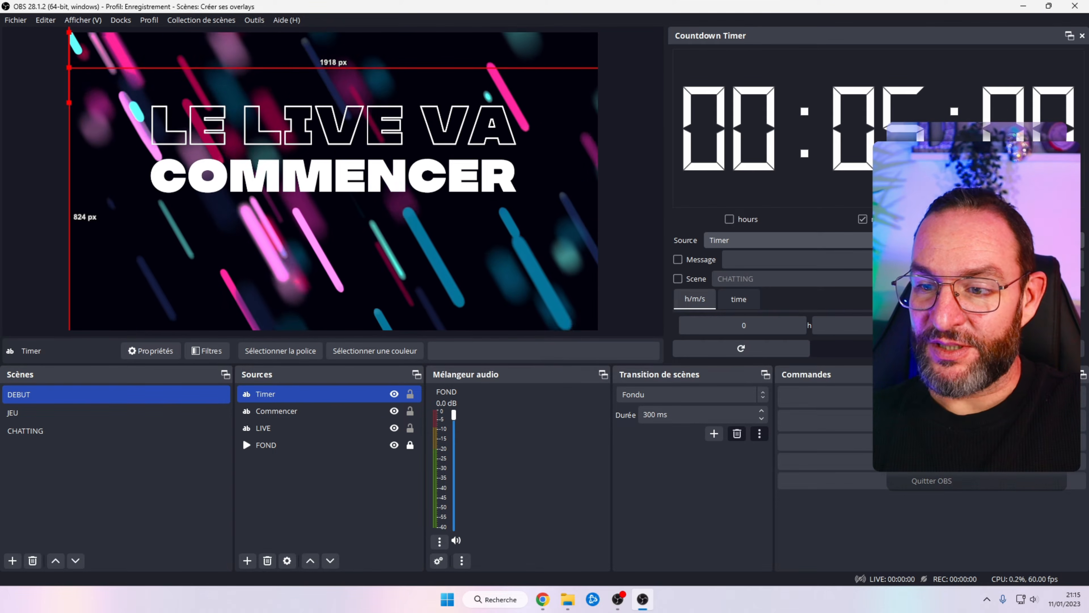
left_click(757, 349)
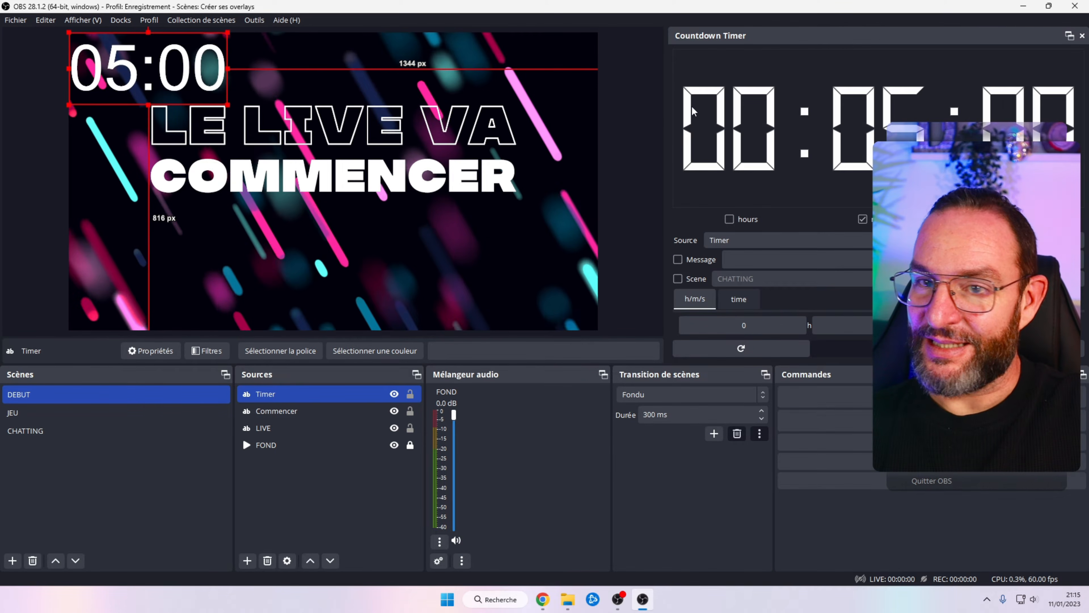
- Set the Timer text's font to MADE Soulmaze Outline Regular and accept its properties
left_click(271, 398)
right_click(271, 398)
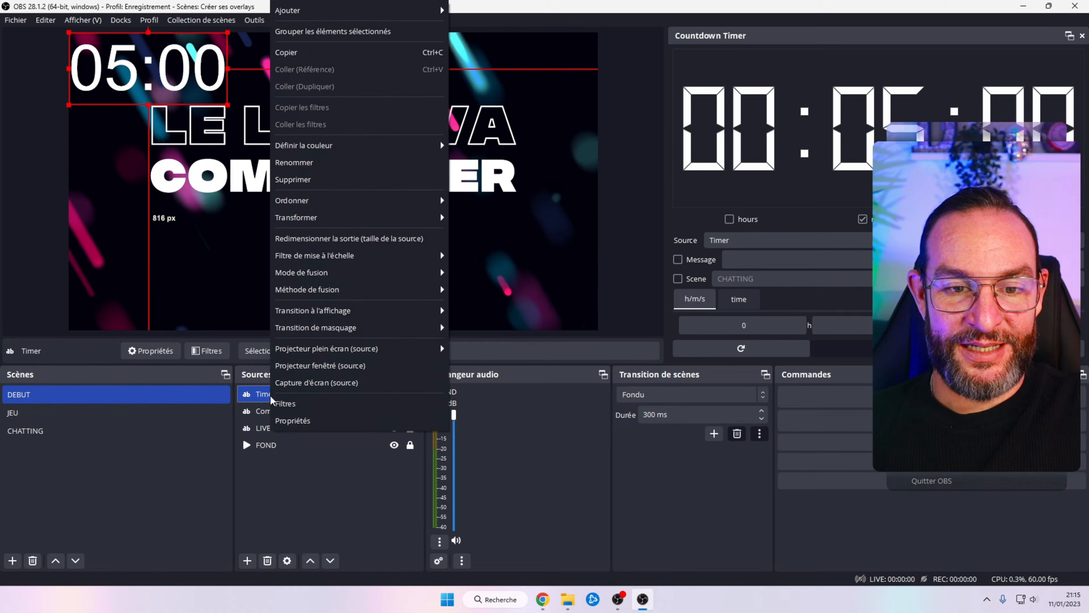
left_click(405, 419)
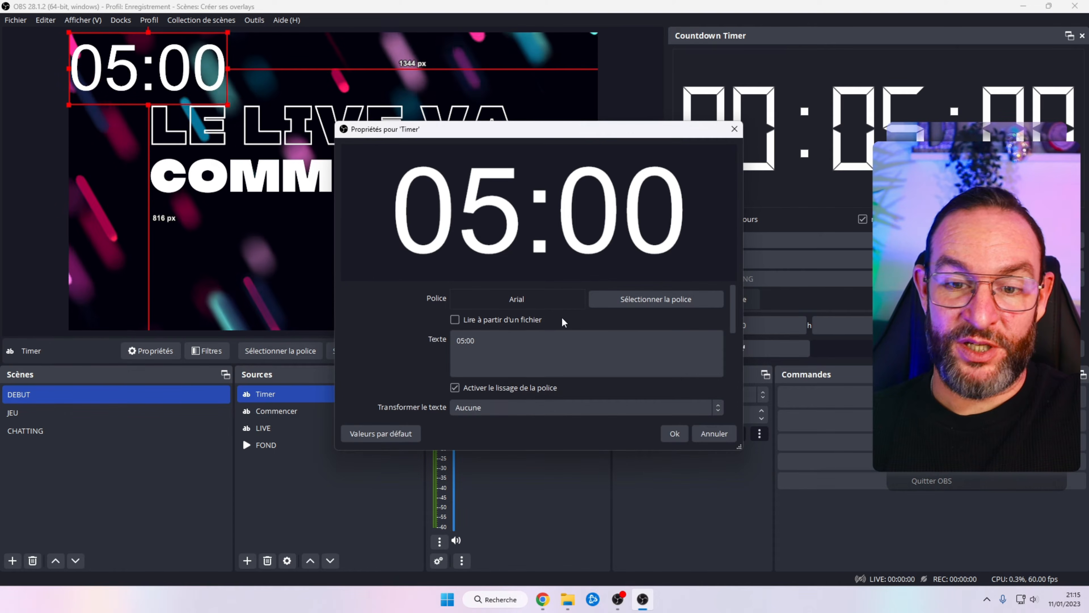
left_click(632, 299)
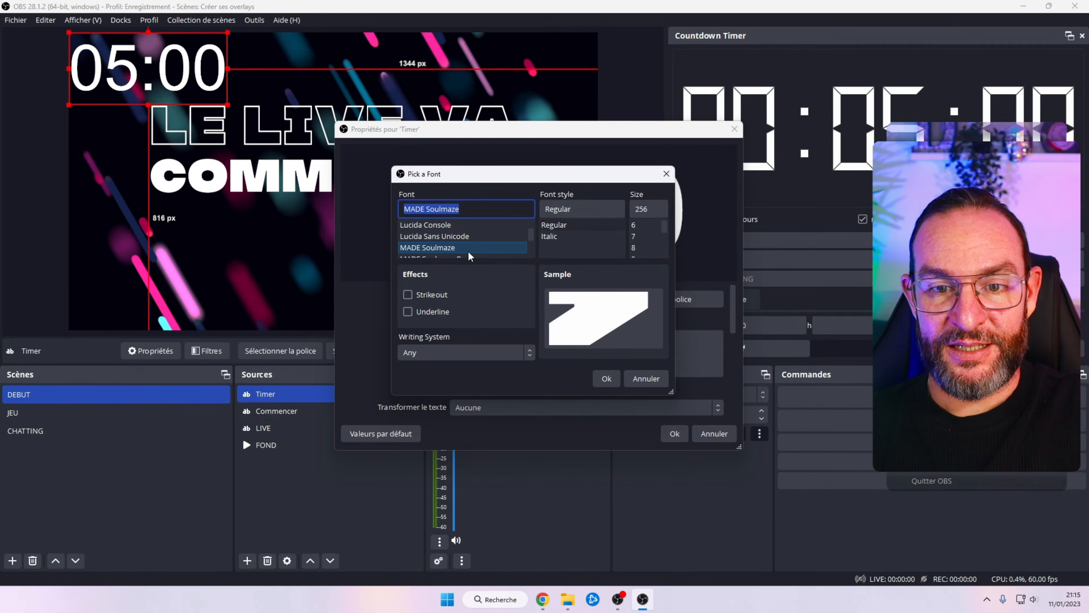
left_click(475, 237)
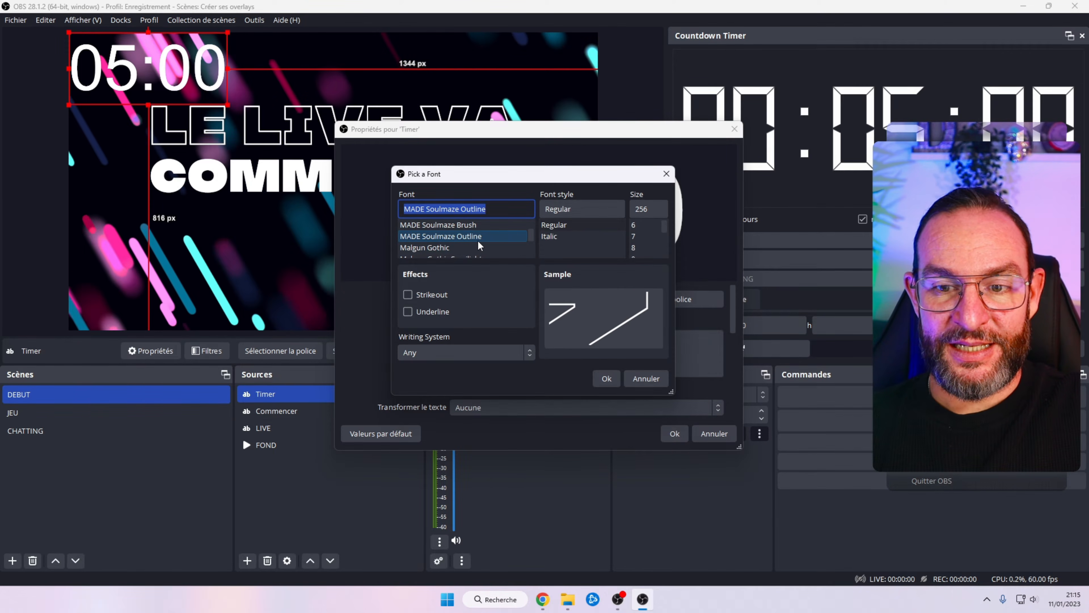
left_click(606, 379)
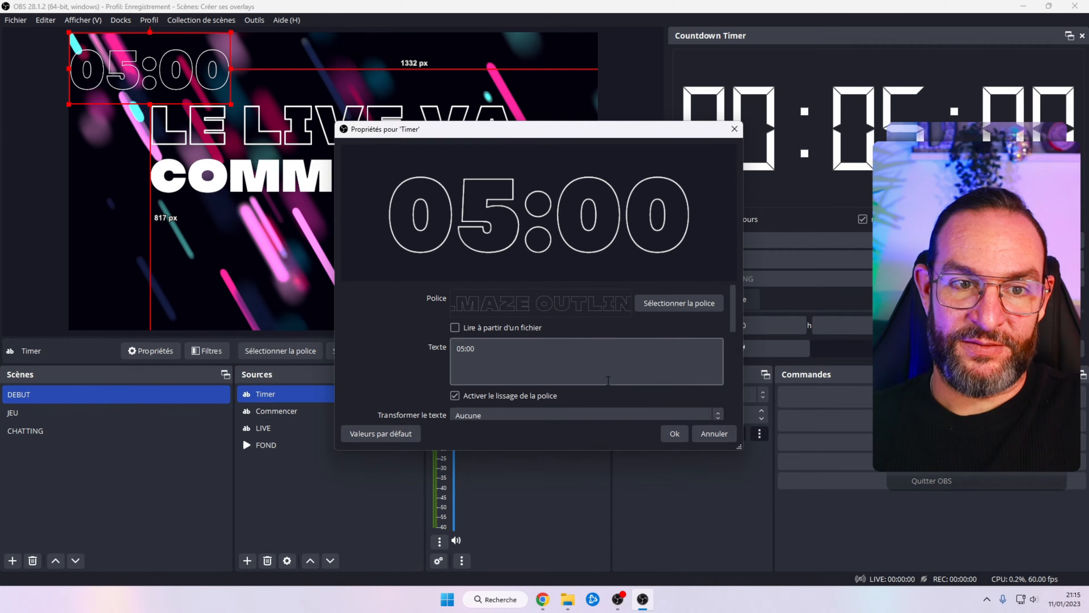
left_click(675, 433)
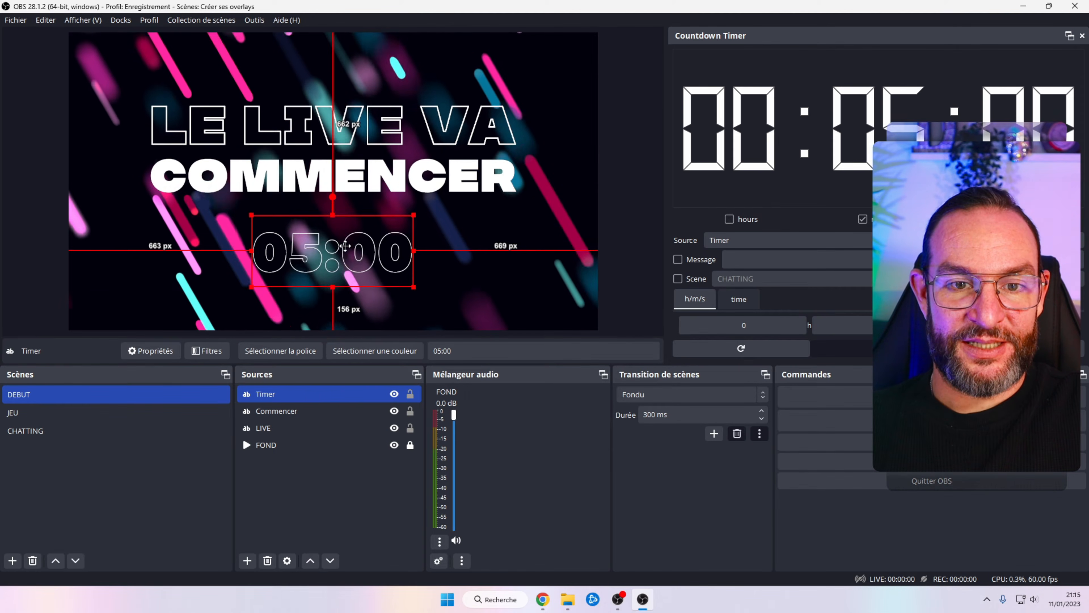
- Place the timer text beneath COMMENCER, about 133 px above the canvas's lower edge, and centre it horizontally
right_click(347, 252)
mouse_move(428, 324)
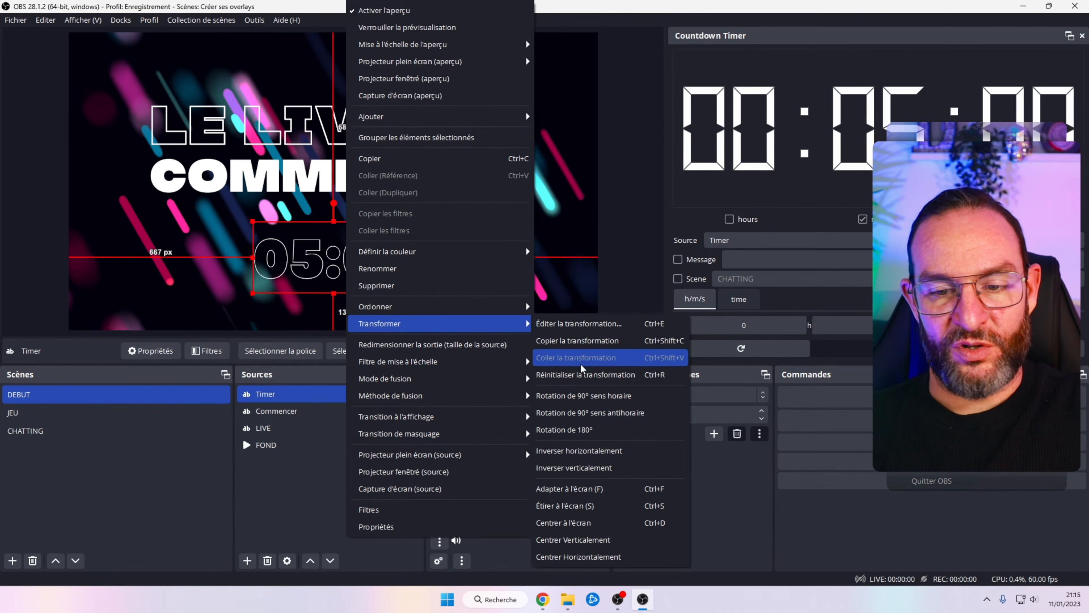
left_click(593, 558)
left_click(48, 206)
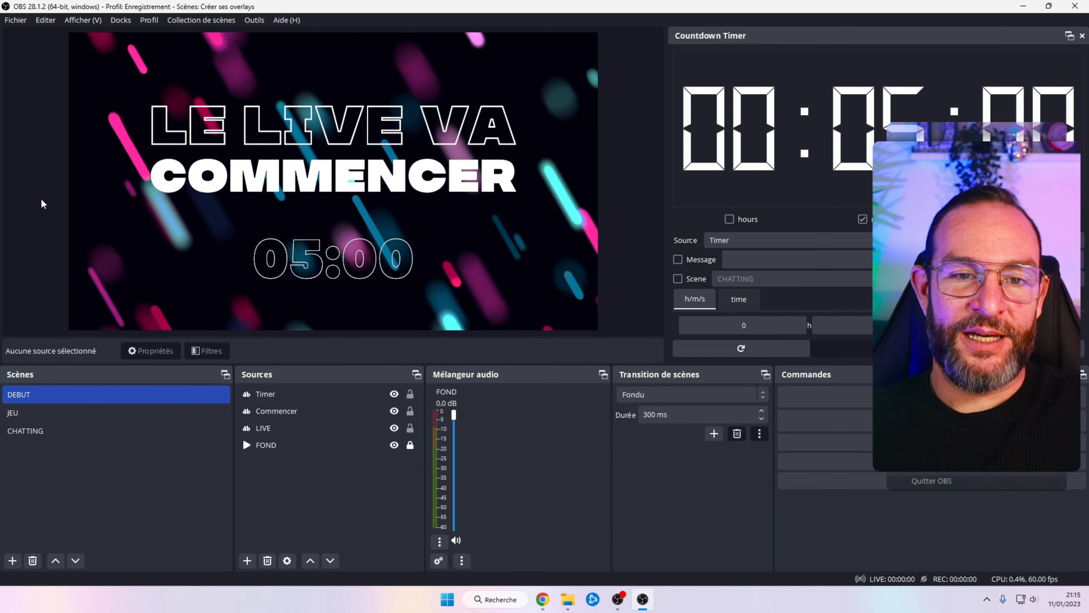
- Raise the timer text to about 192 px above the canvas's lower edge and centre it horizontally again
left_click(307, 254)
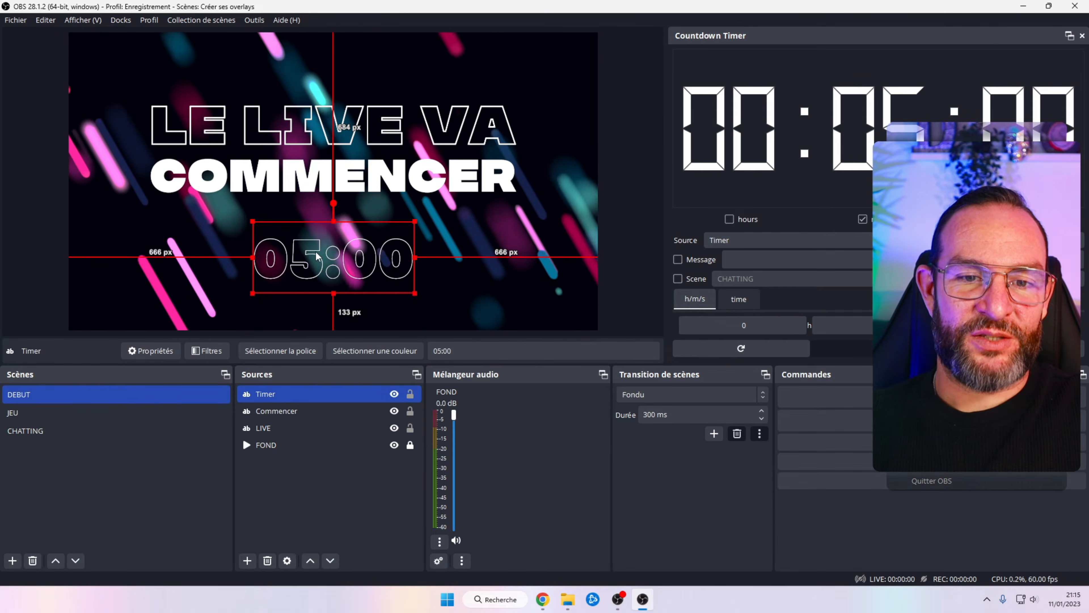
right_click(317, 237)
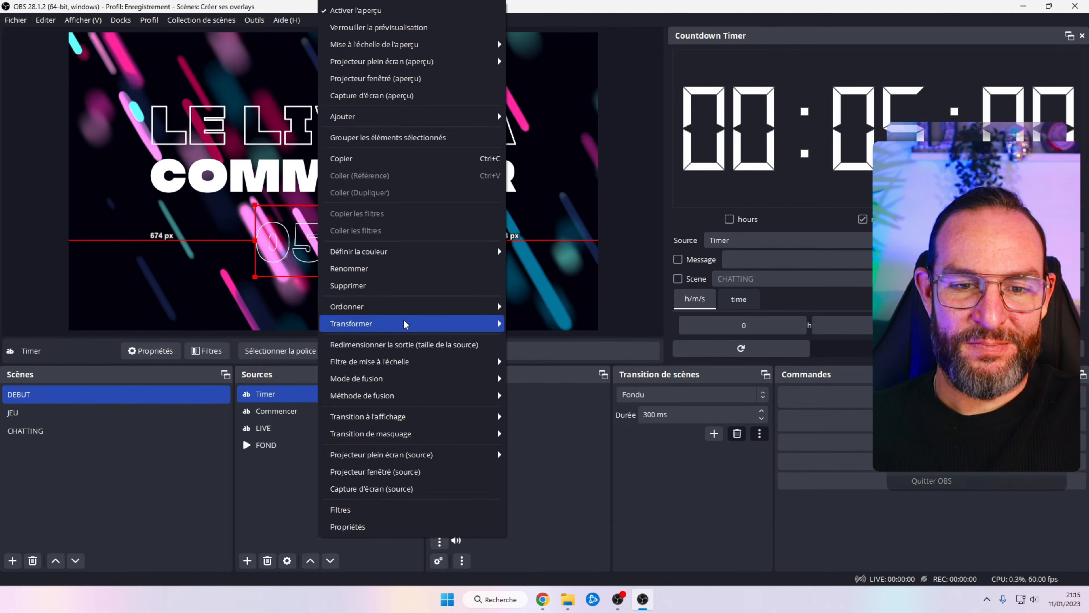
mouse_move(406, 324)
left_click(562, 557)
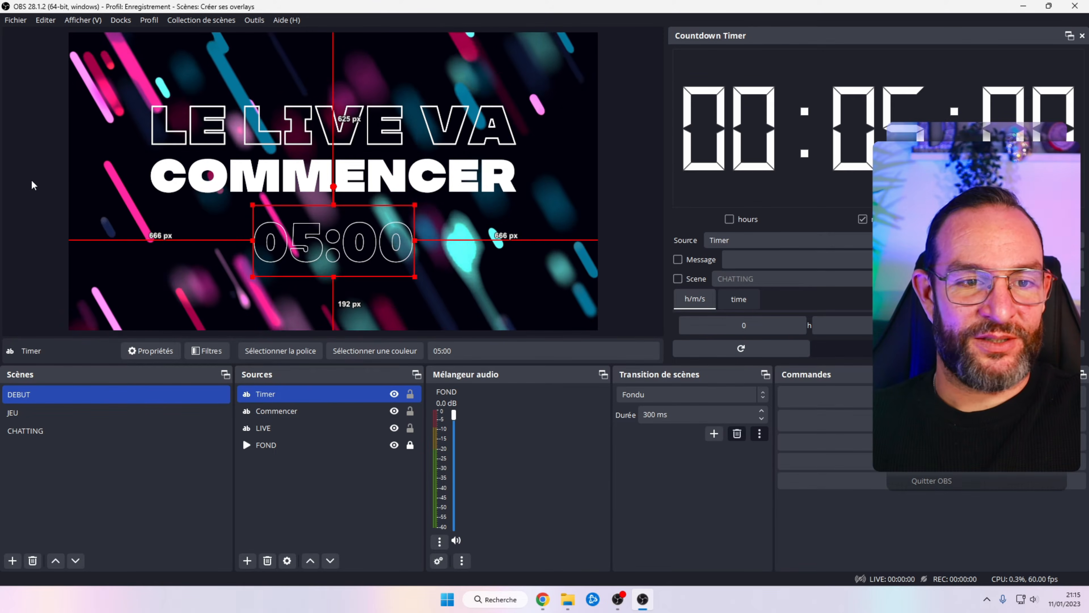
left_click(33, 185)
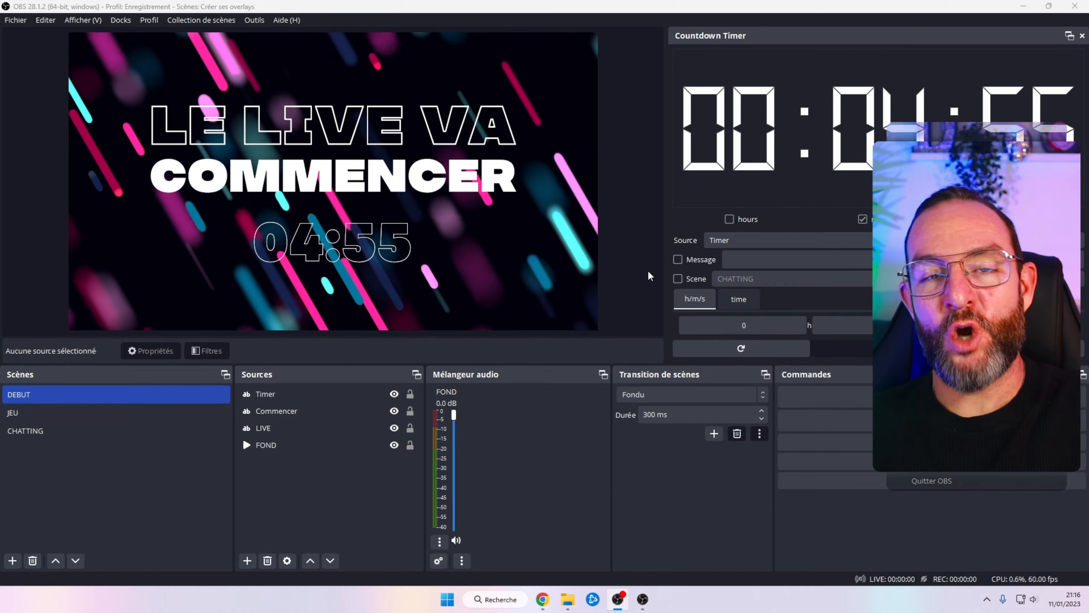
- Lock the Timer, Commencer, LIVE and FOND sources
left_click(410, 400)
left_click(409, 411)
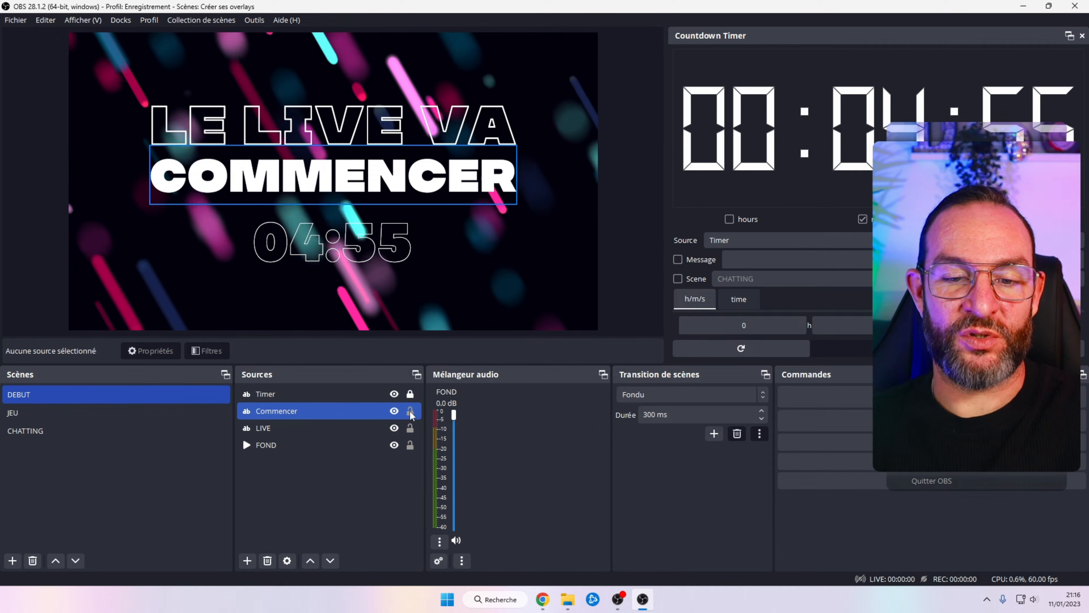
left_click(410, 428)
left_click(410, 445)
left_click(412, 445)
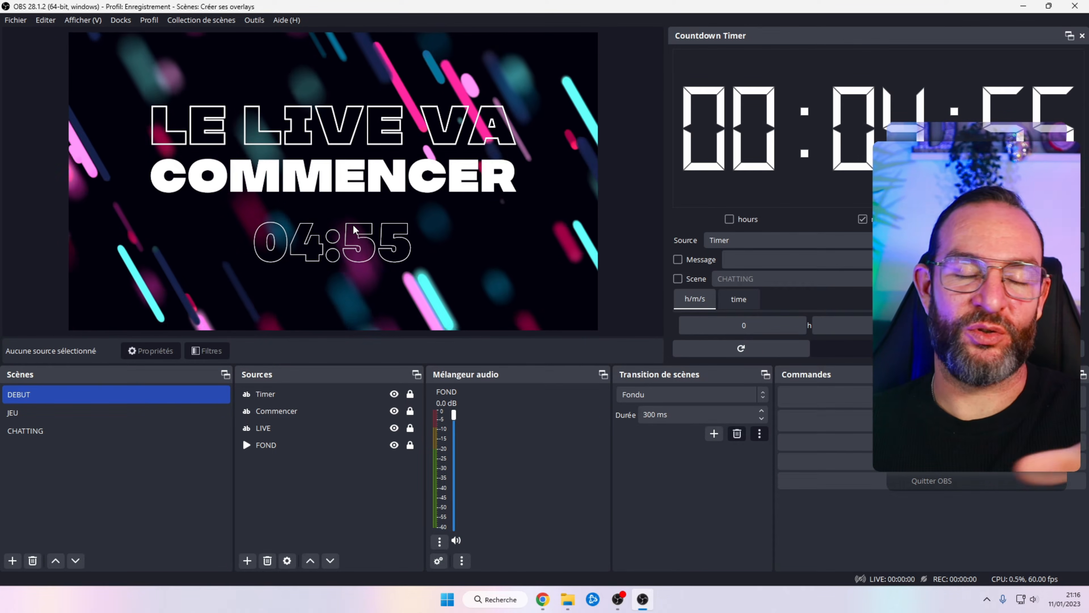
- Select the Commencer source, unlock it and lock it again
left_click(353, 411)
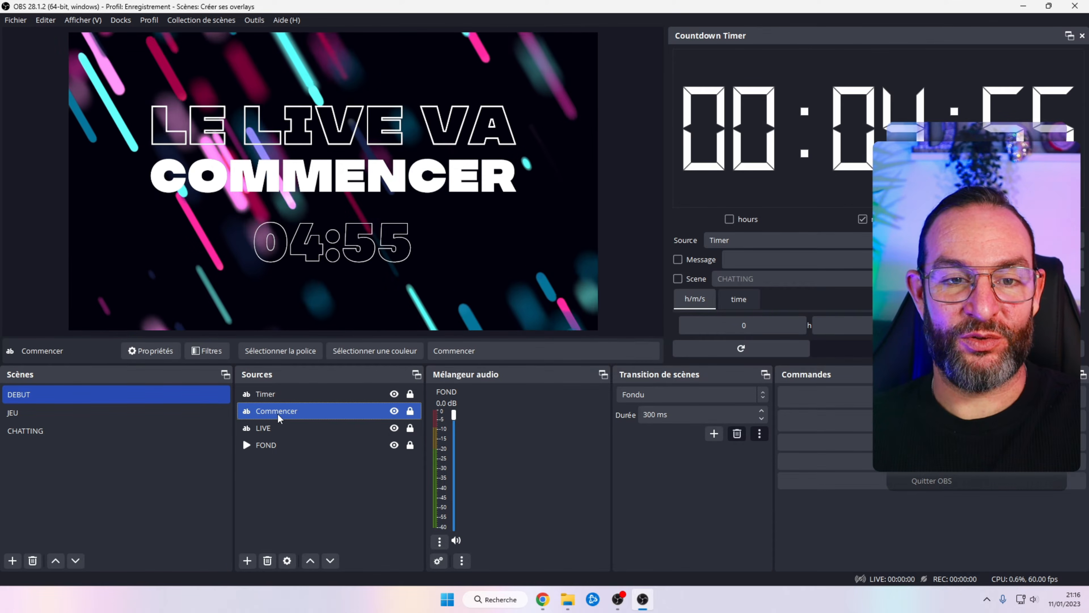
left_click(353, 426, "ctrl")
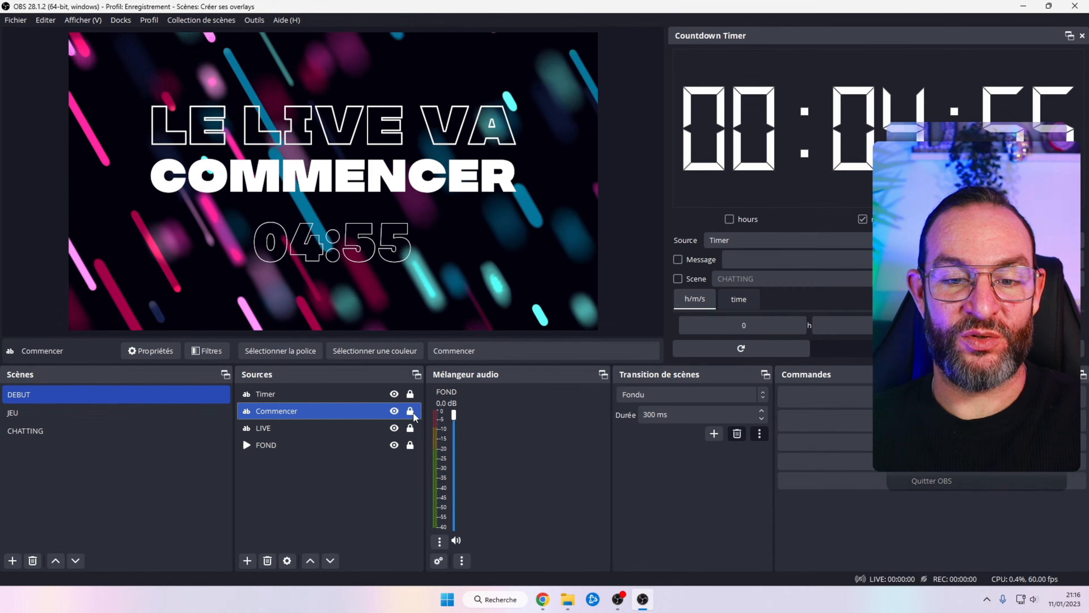
left_click(412, 412)
left_click(410, 411)
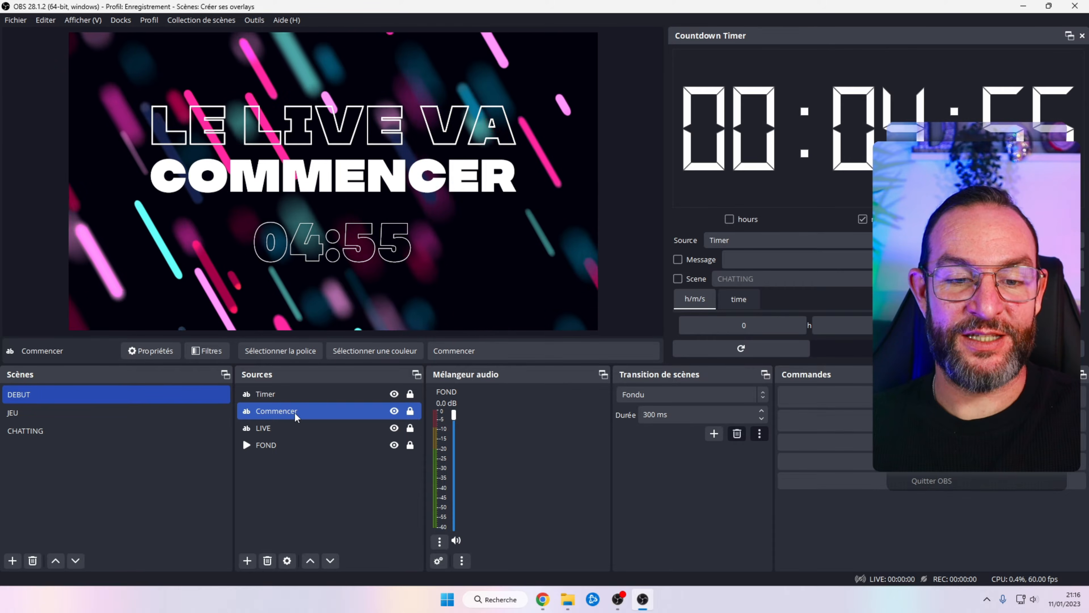
- Add a Défilement effect filter with its default name to the Commencer source and set its horizontal speed to 6
right_click(295, 415)
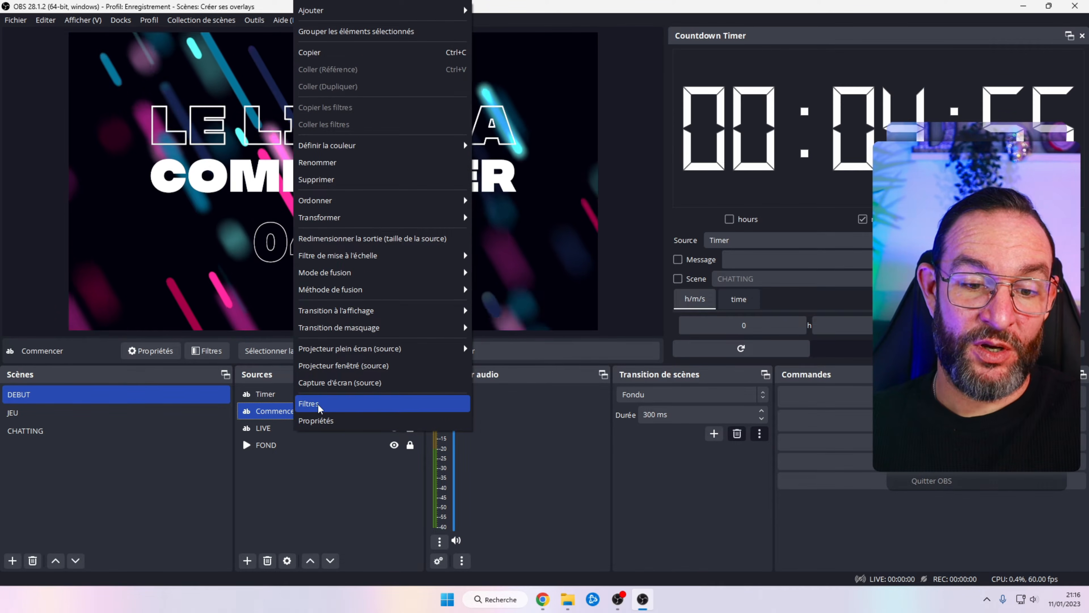
left_click(318, 405)
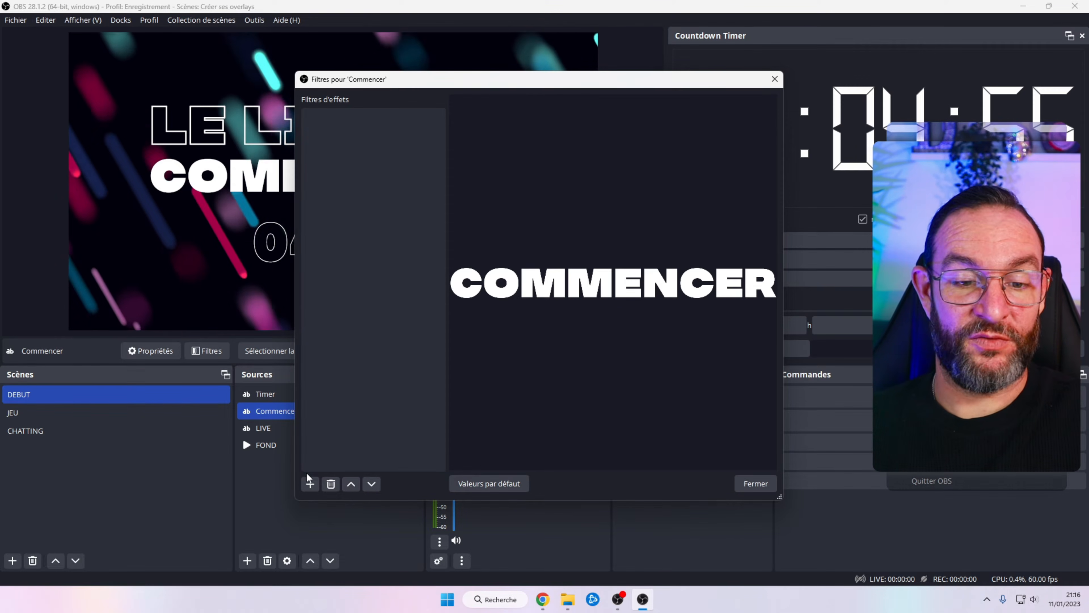
left_click(310, 484)
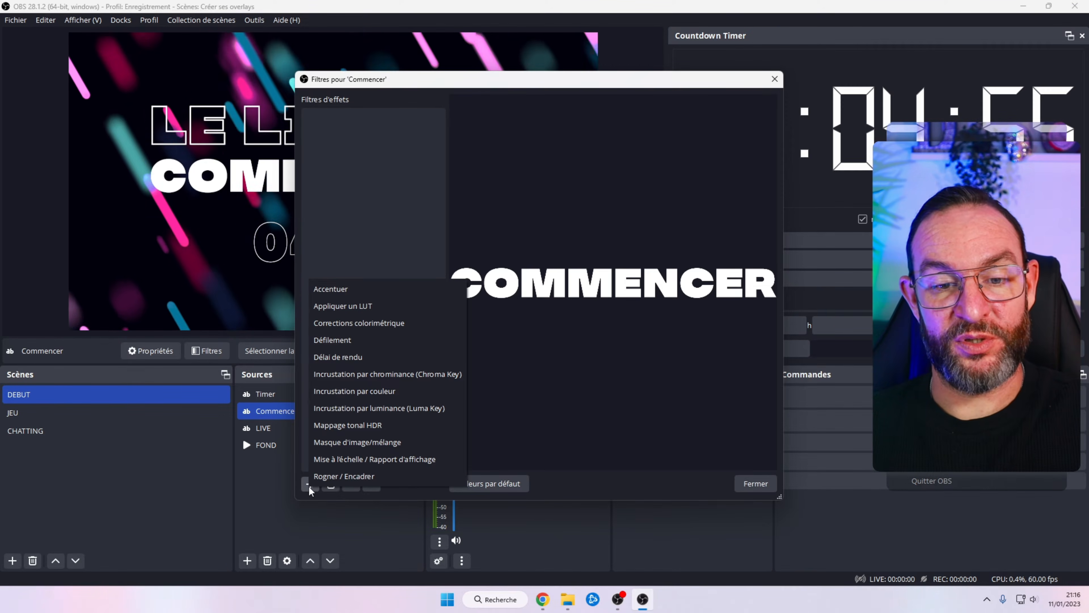
left_click(367, 340)
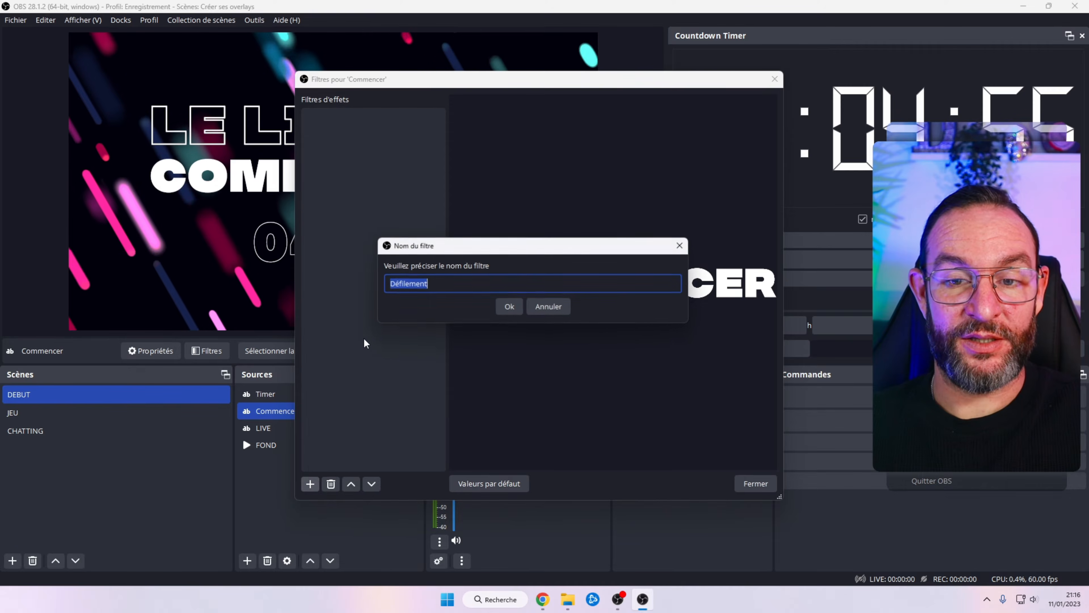
left_click(509, 307)
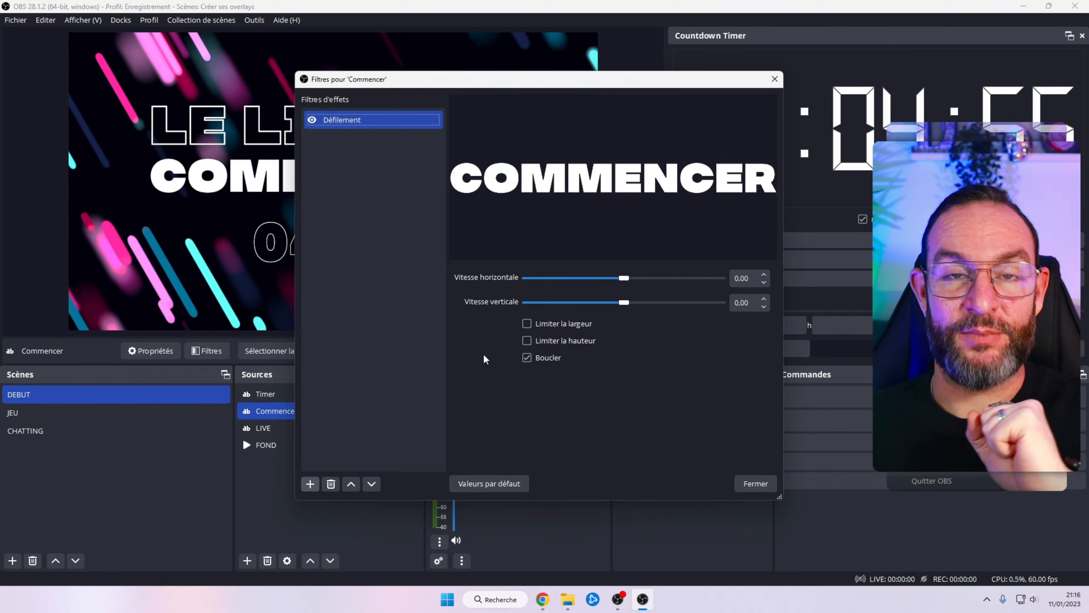
mouse_move(624, 278)
left_mouse_down()
mouse_move(661, 288)
mouse_move(627, 286)
left_mouse_up()
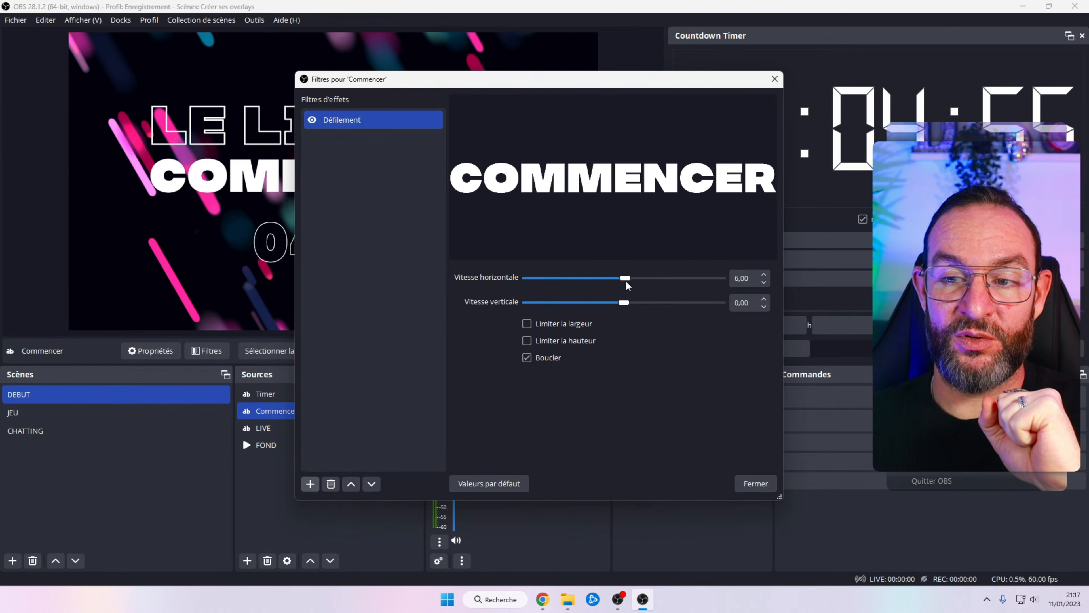
- Set the Commencer scroll filter's horizontal speed to 0 and try vertical speeds of 35, -47 and 4
left_click_drag(752, 278, 675, 272)
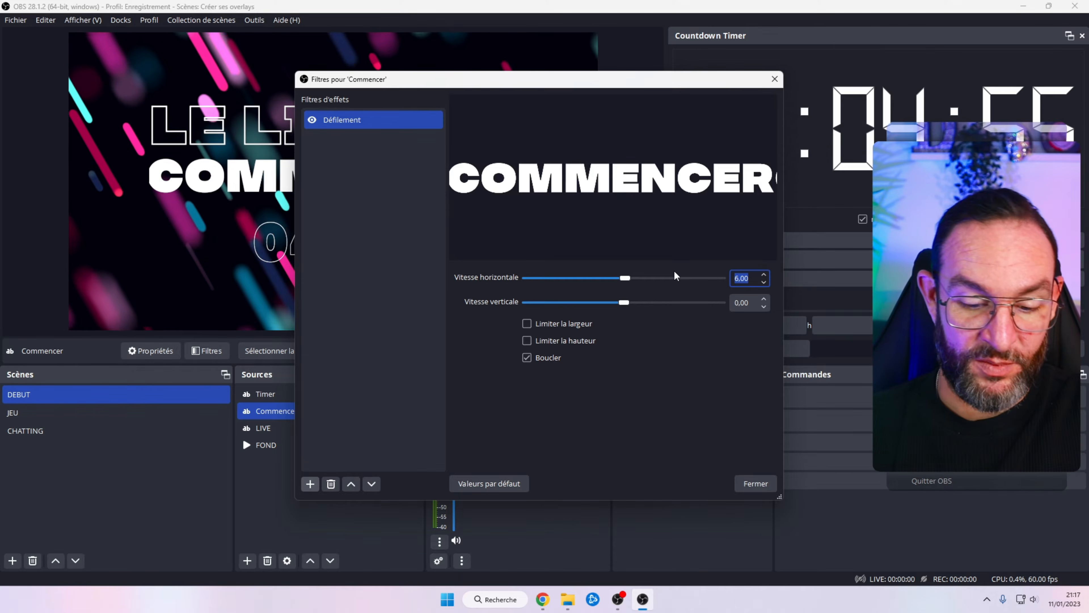
type("0")
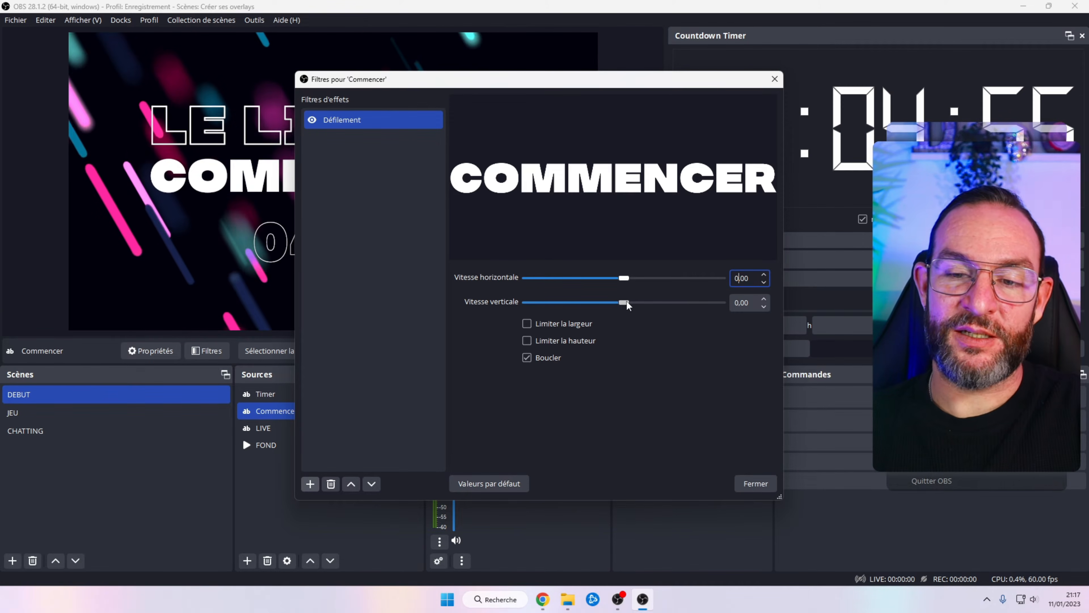
left_click_drag(627, 305, 634, 307)
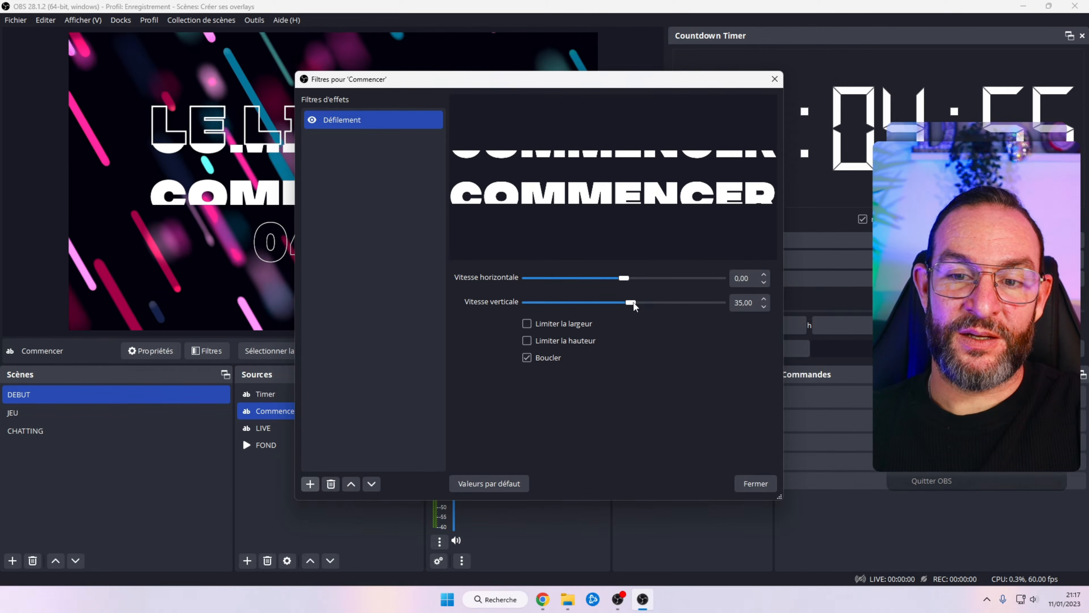
left_click_drag(635, 306, 624, 305)
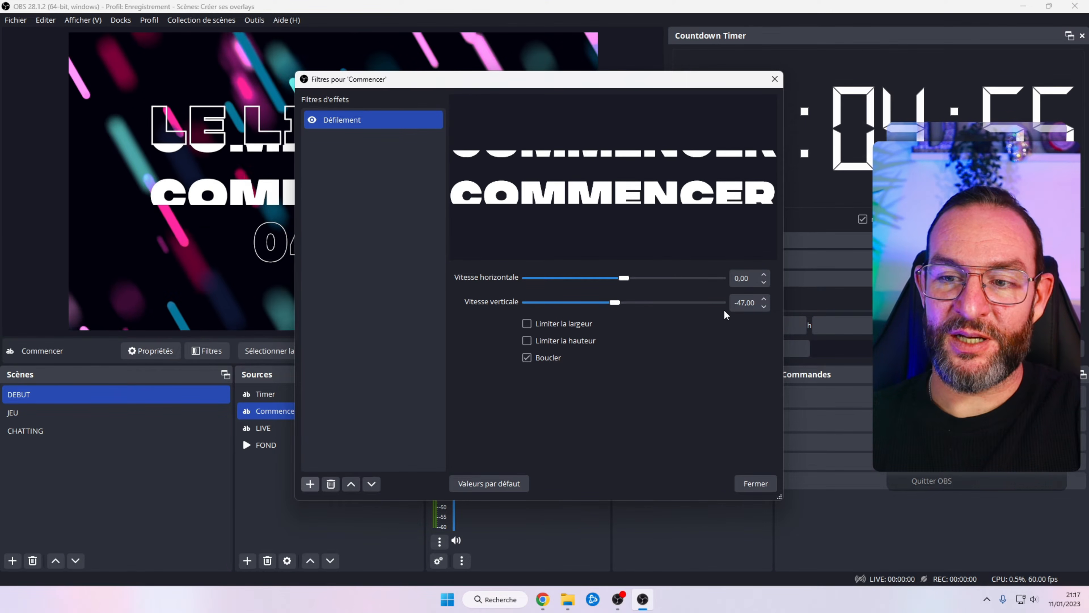
left_click(742, 303)
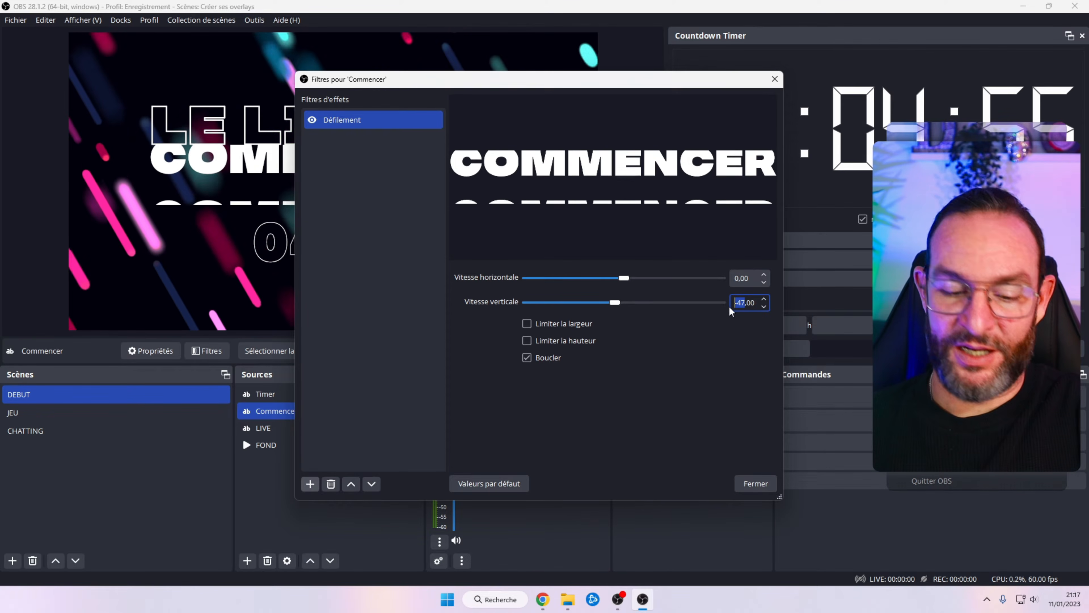
type("4")
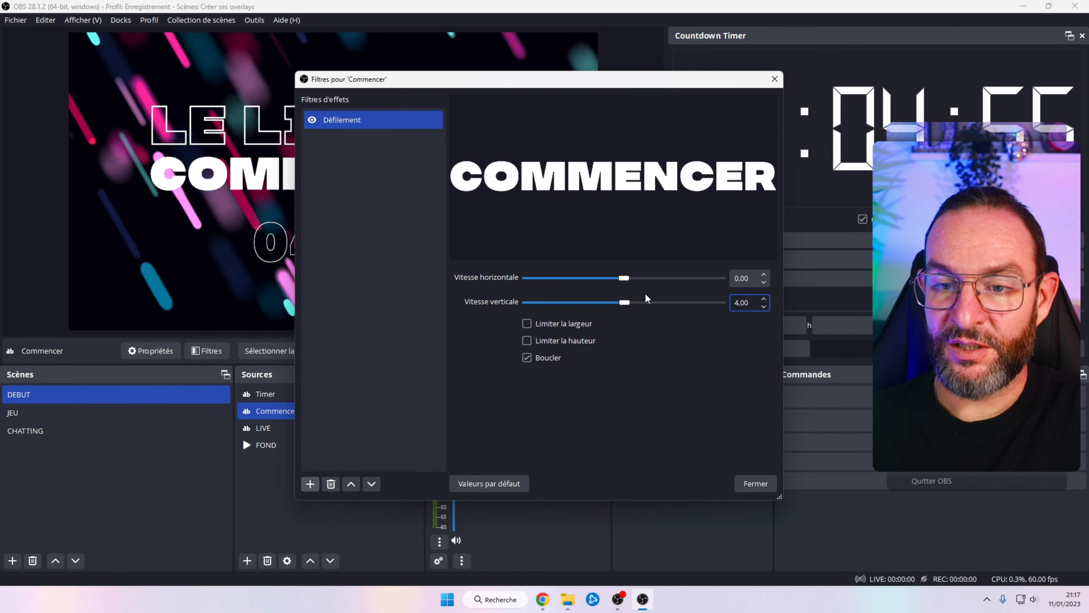
- Set the Commencer scroll filter's vertical speed to -40 and close the filters window
left_click_drag(626, 303, 621, 305)
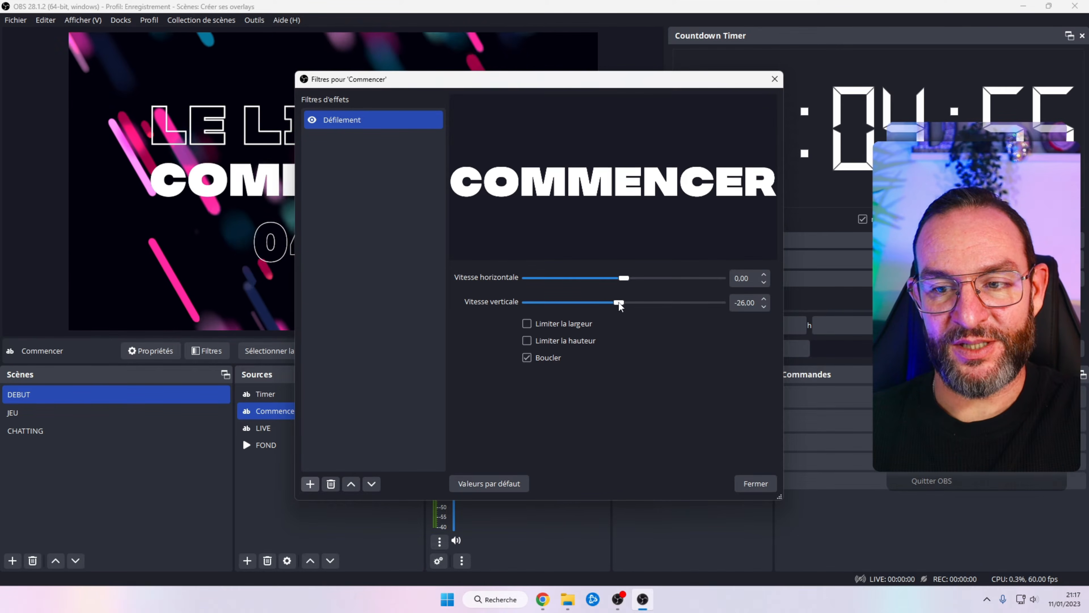
left_click(764, 306)
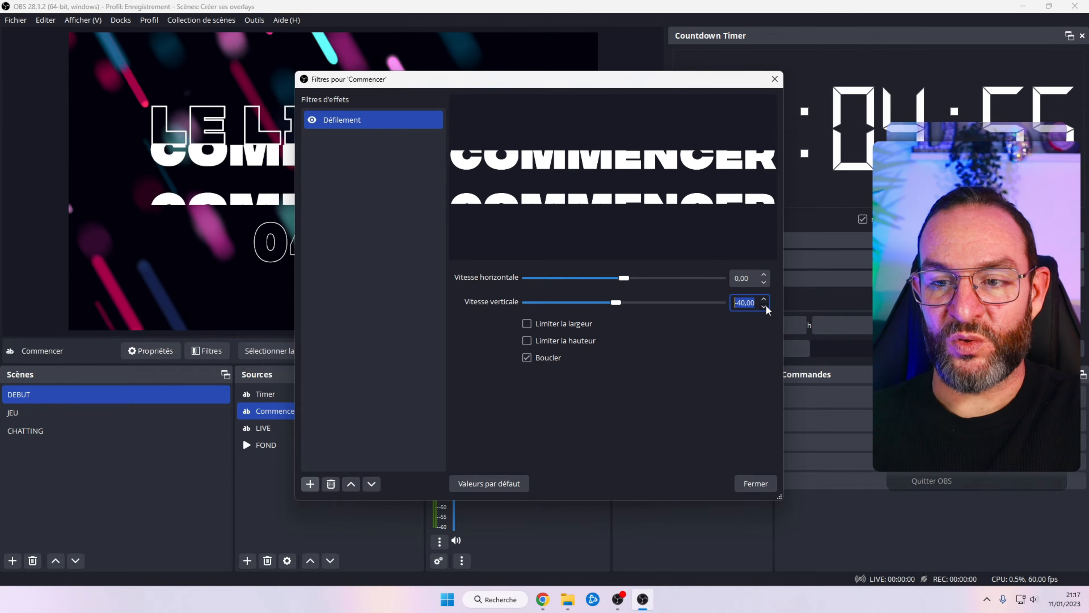
left_click(755, 483)
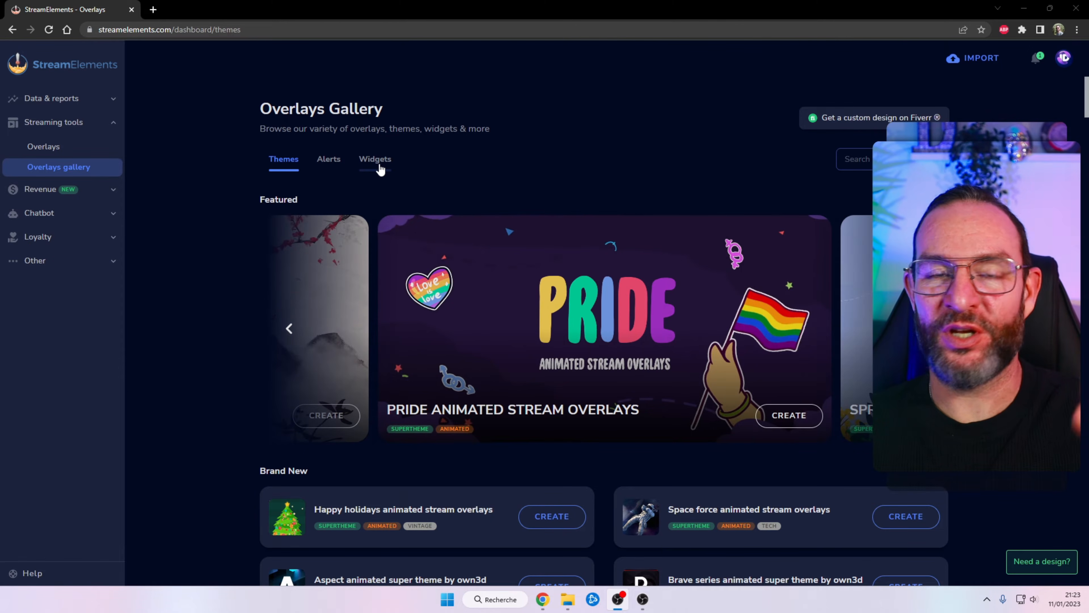
- In the StreamElements gallery, create a new overlay from the Social Media Rotator widget with its default name and go to the overlays list
left_click(380, 170)
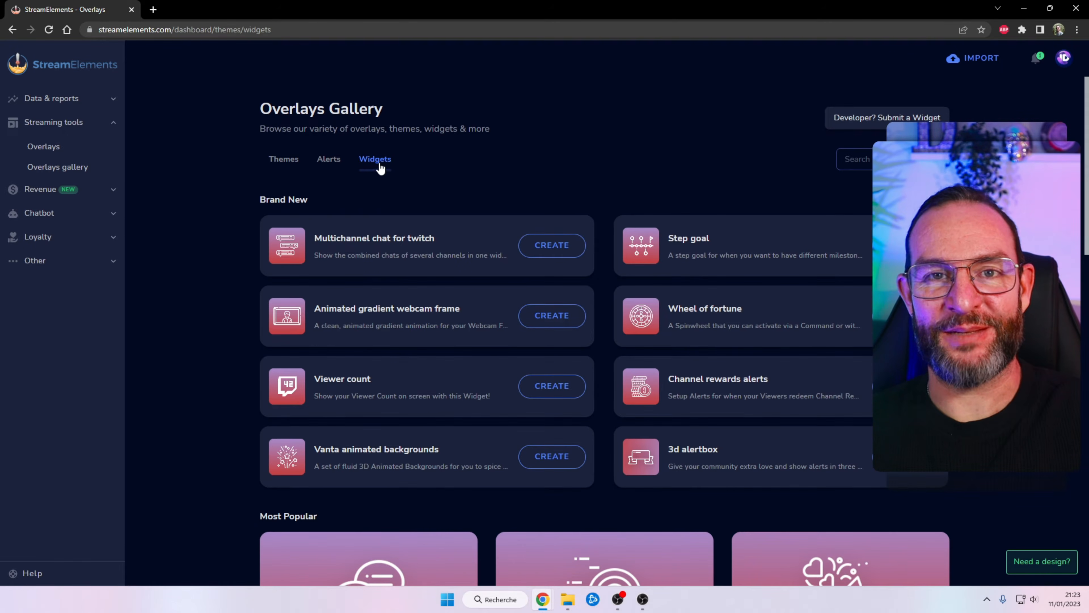
scroll(479, 238, "down", 5)
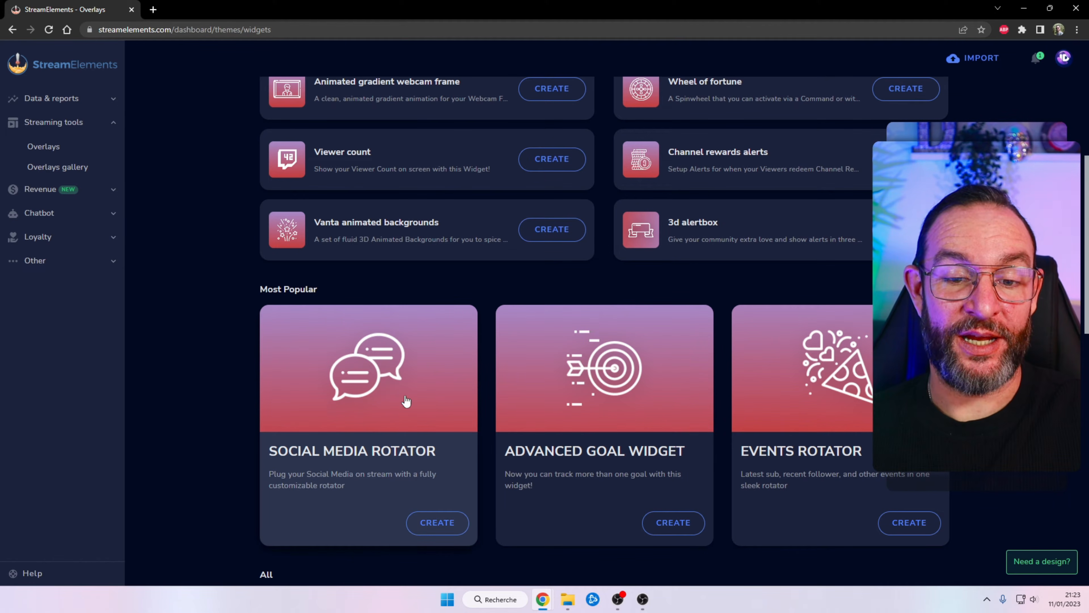
left_click(367, 407)
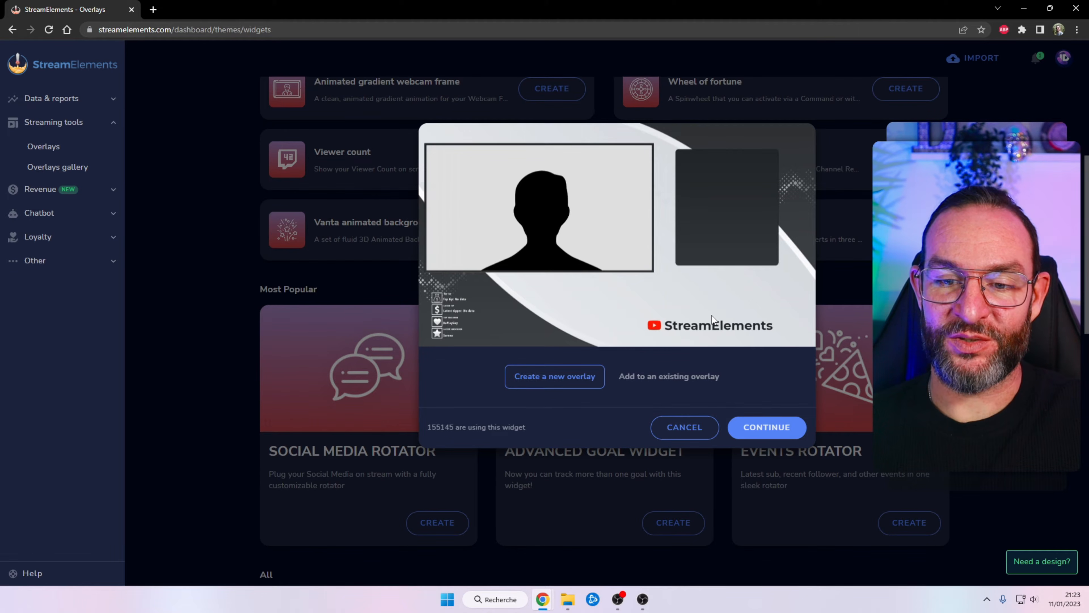
left_click(768, 427)
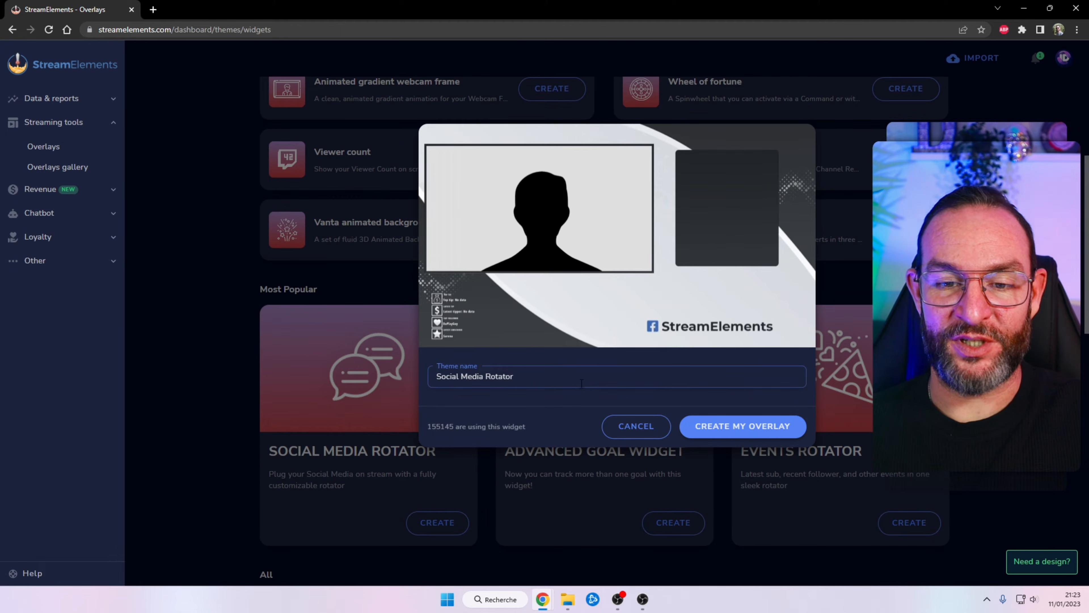
left_click(751, 427)
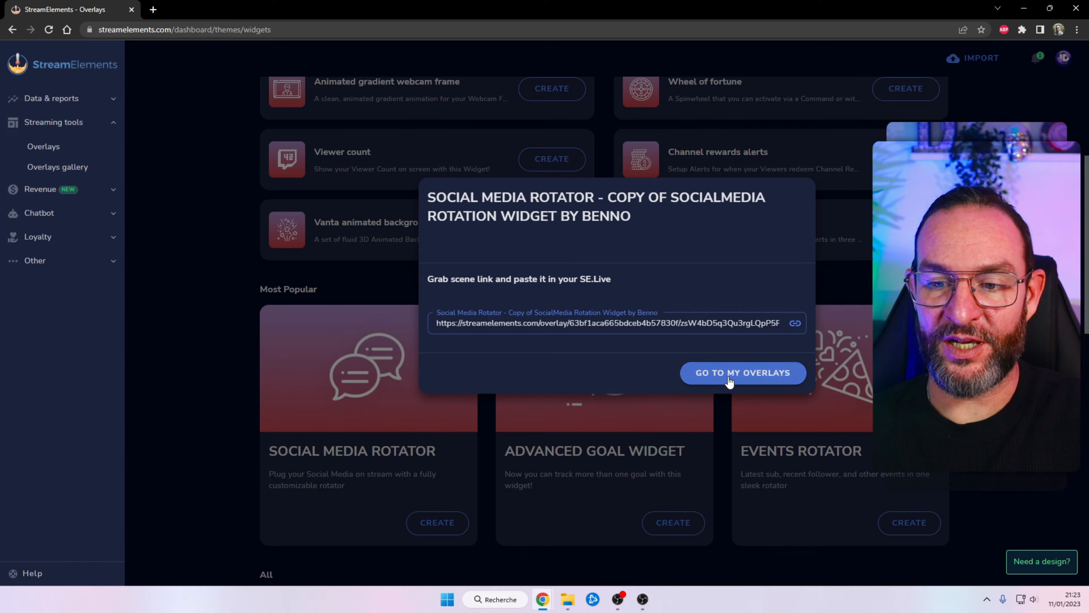
left_click(683, 384)
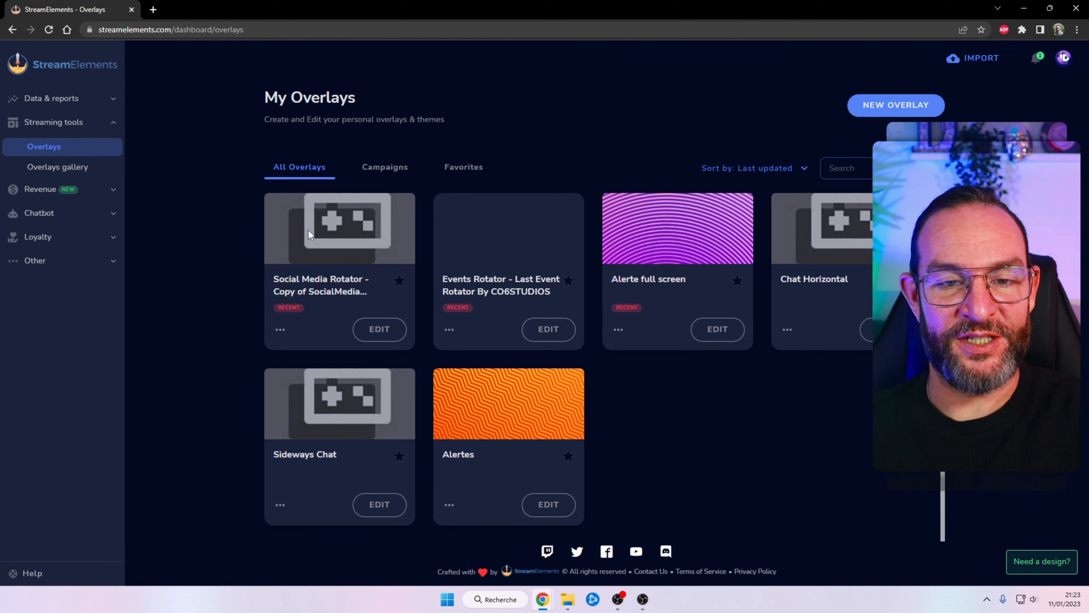
- Edit the Social Media Rotator overlay and enter the streamer's Twitter handle as the rotation widget's Social 1 name
left_click(360, 329)
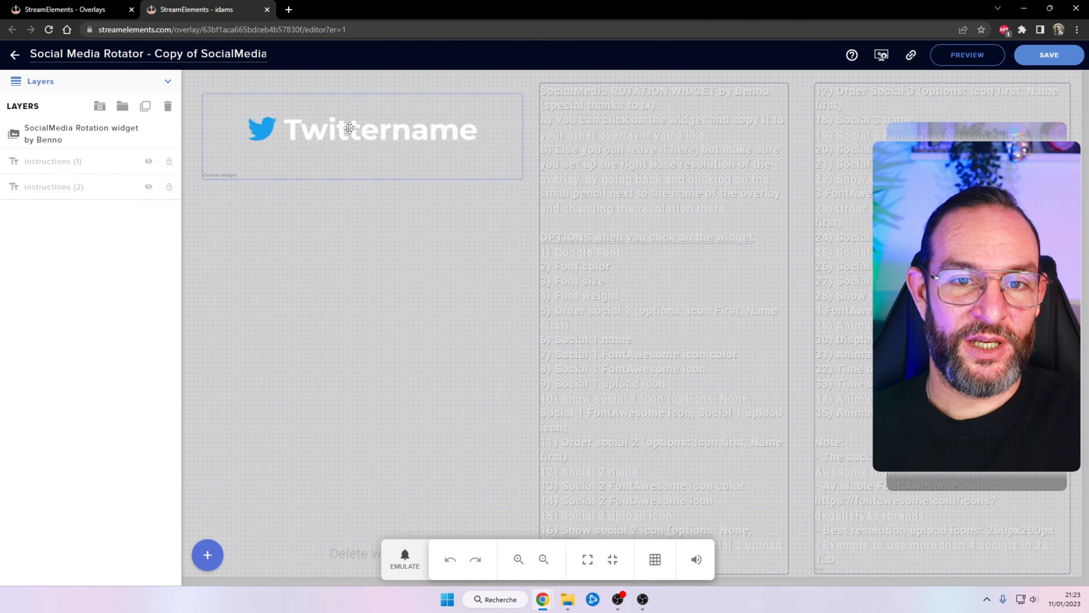
left_click(120, 136)
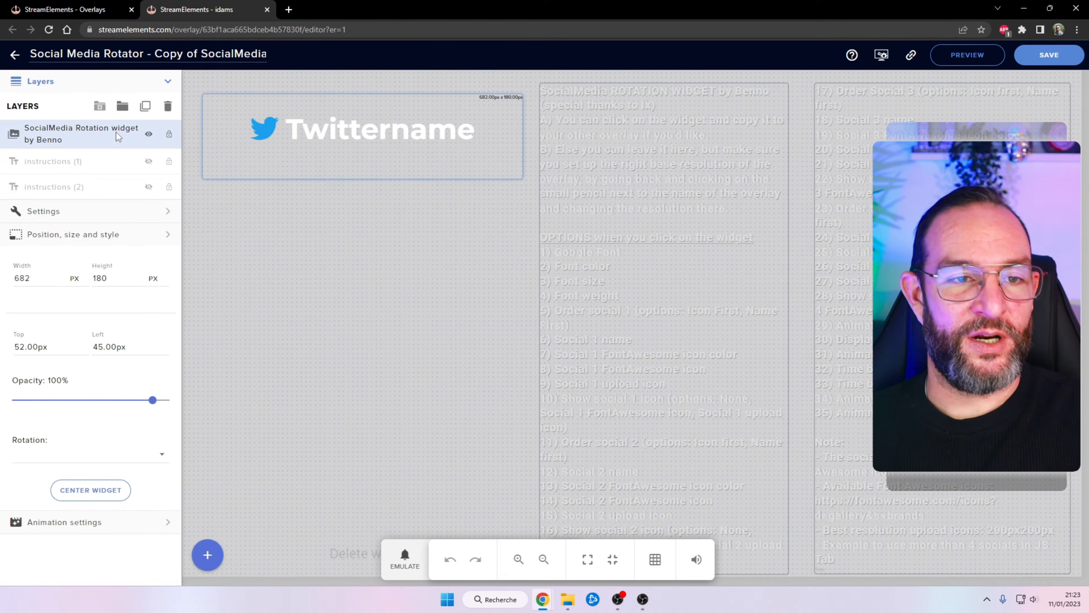
left_click(140, 215)
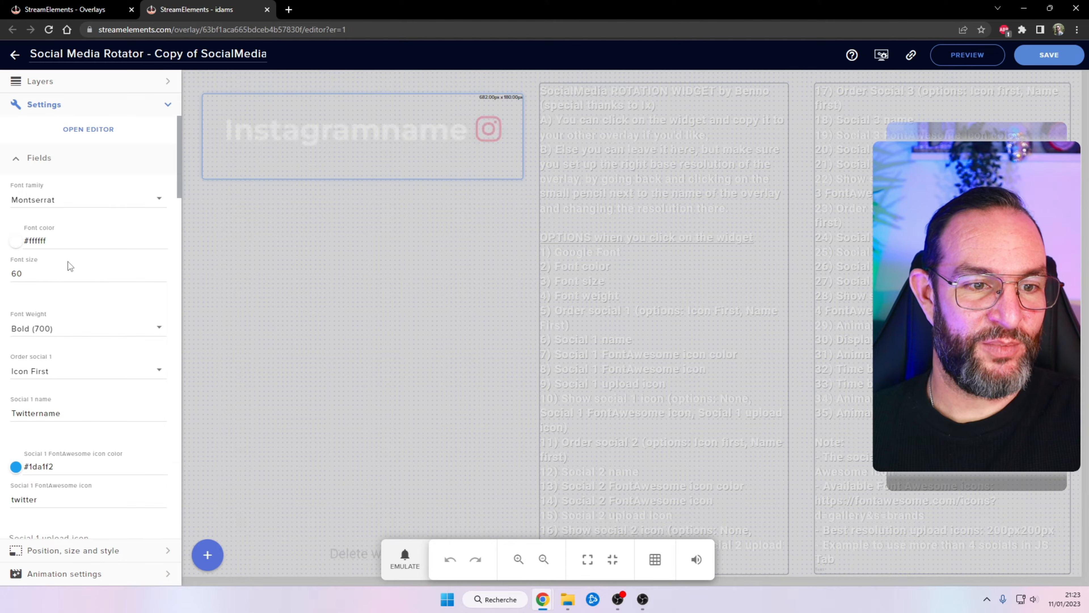
scroll(80, 309, "down", 3)
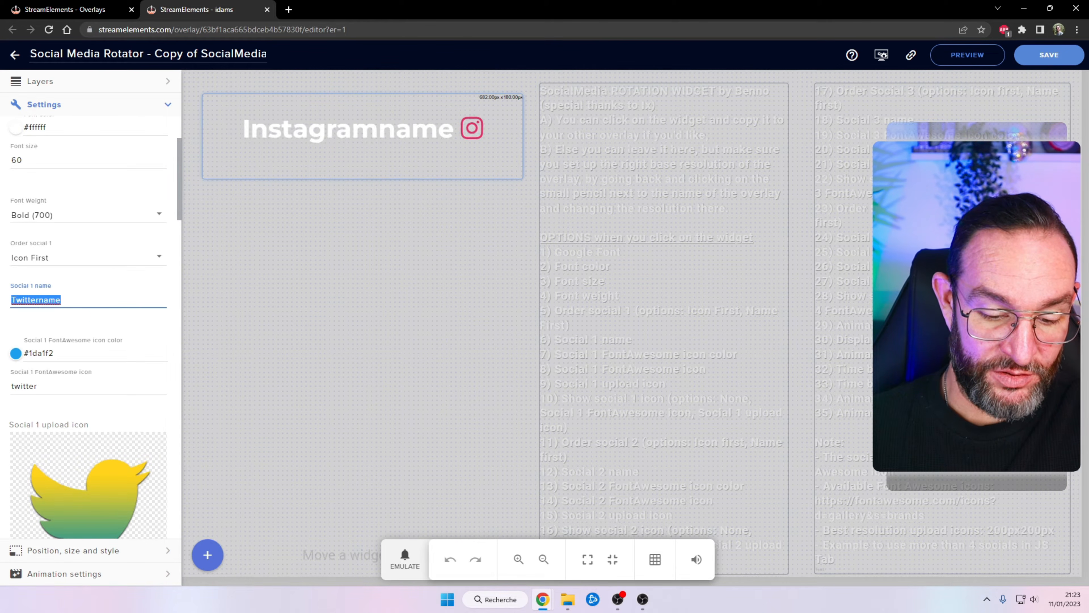
type("@i_Dams")
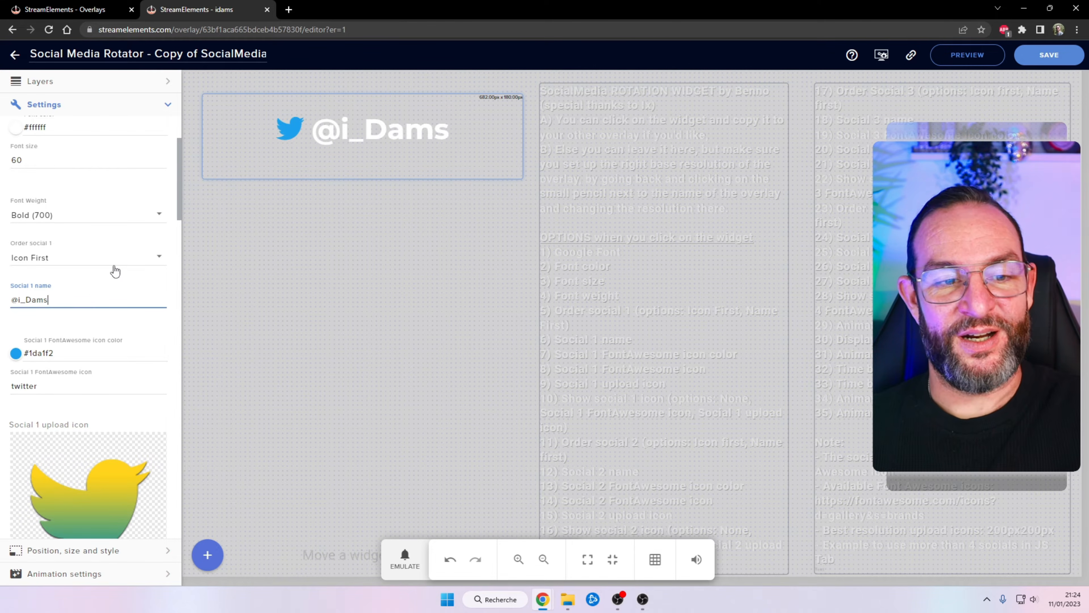
- Enter the streamer's YouTube and Instagram account names as the widget's Social 2 and Social 3 names
scroll(114, 272, "down", 3)
scroll(114, 273, "down", 3)
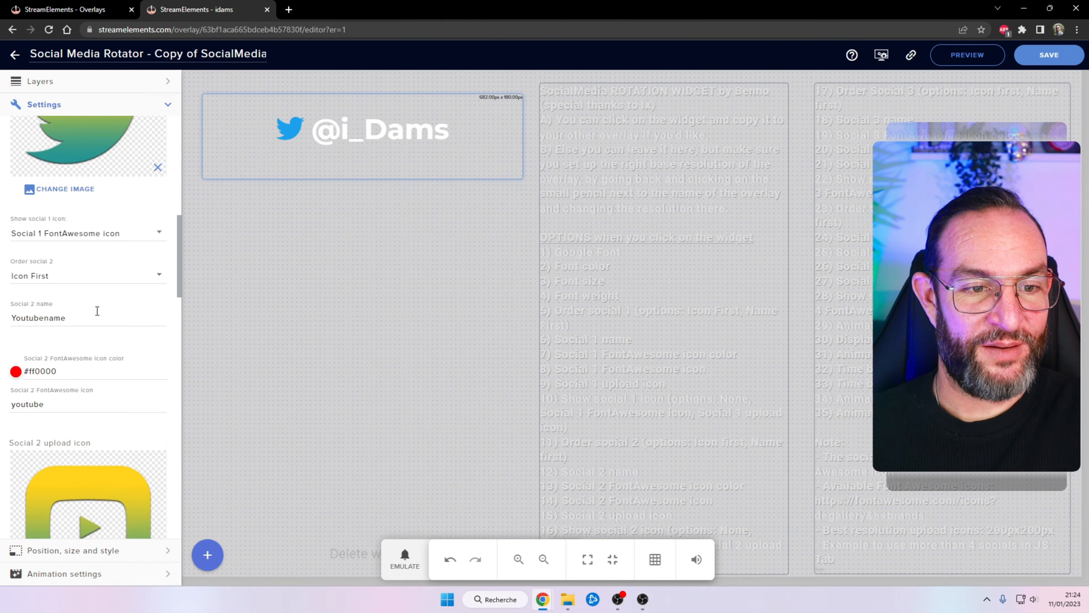
left_click(64, 317)
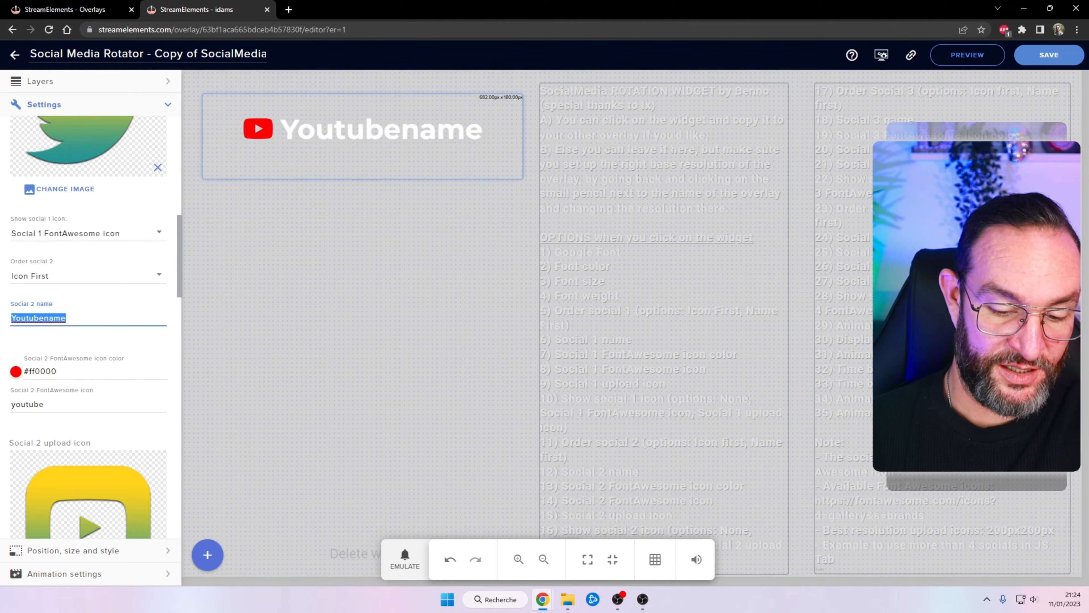
type("iDams")
scroll(89, 318, "down", 7)
double_click(42, 336)
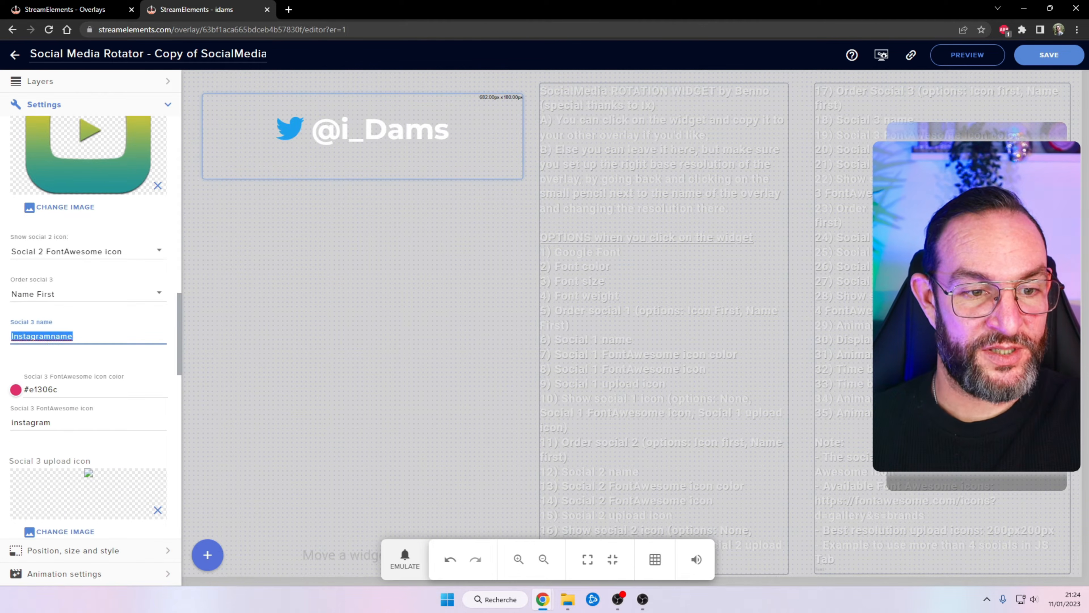
type("iDamsFR")
- Enter the streamer's Twitch account name as the widget's Social 4 name and save the overlay
scroll(96, 281, "down", 11)
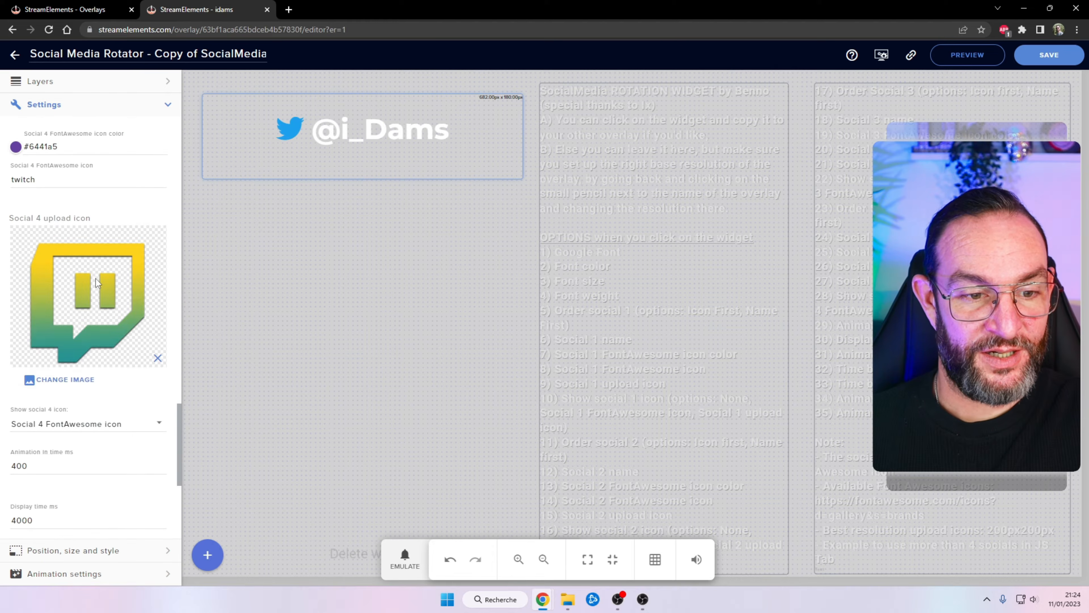
scroll(60, 194, "up", 2)
double_click(47, 150)
type("iDams")
scroll(63, 175, "down", 7)
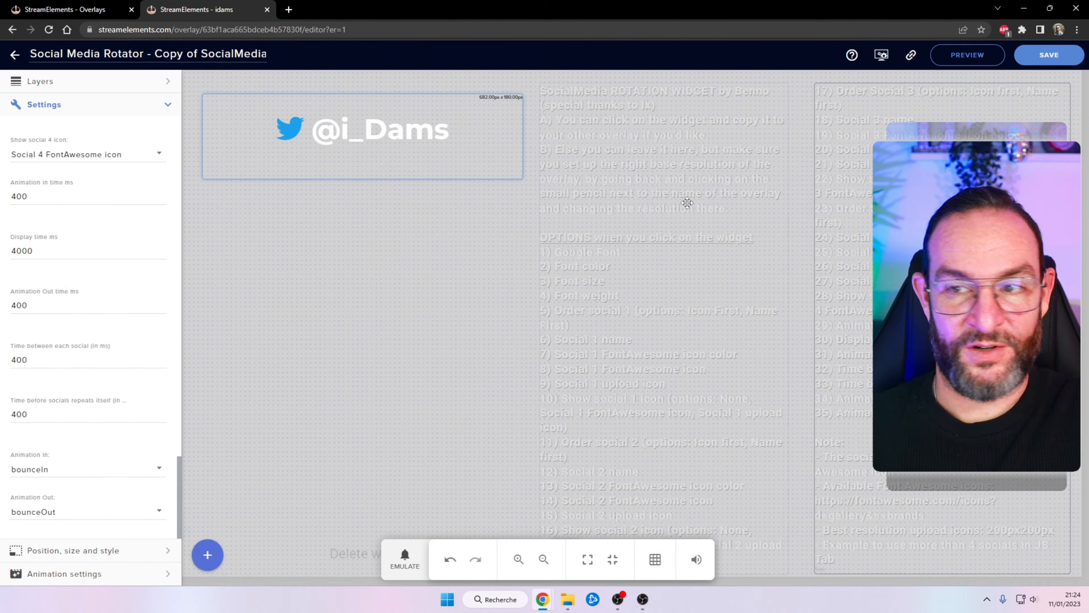
left_click(1044, 63)
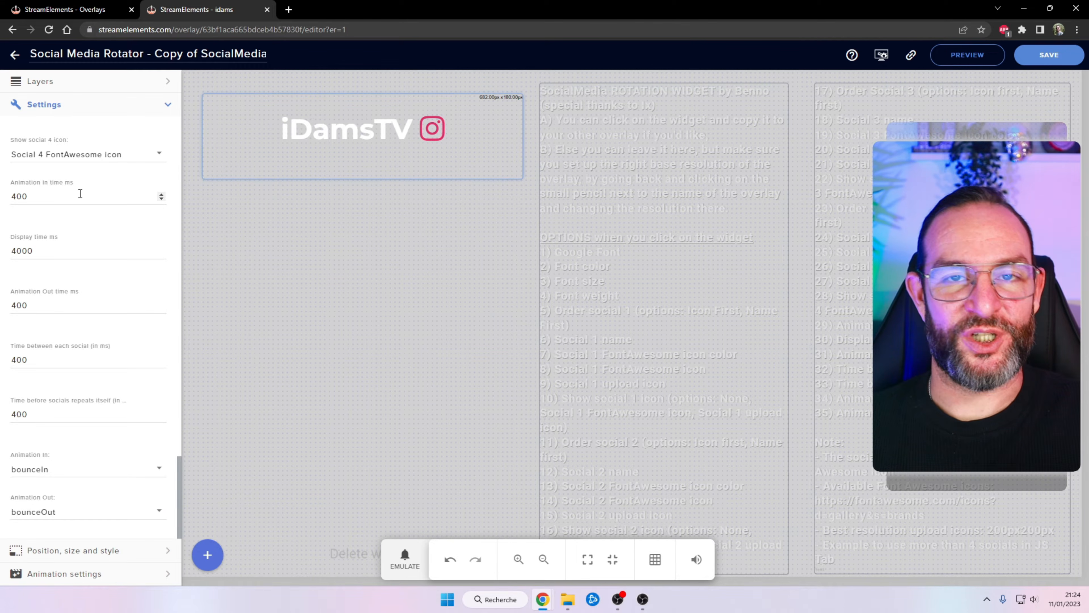
- Return to the start of the widget's settings and copy the overlay's link
scroll(100, 269, "up", 15)
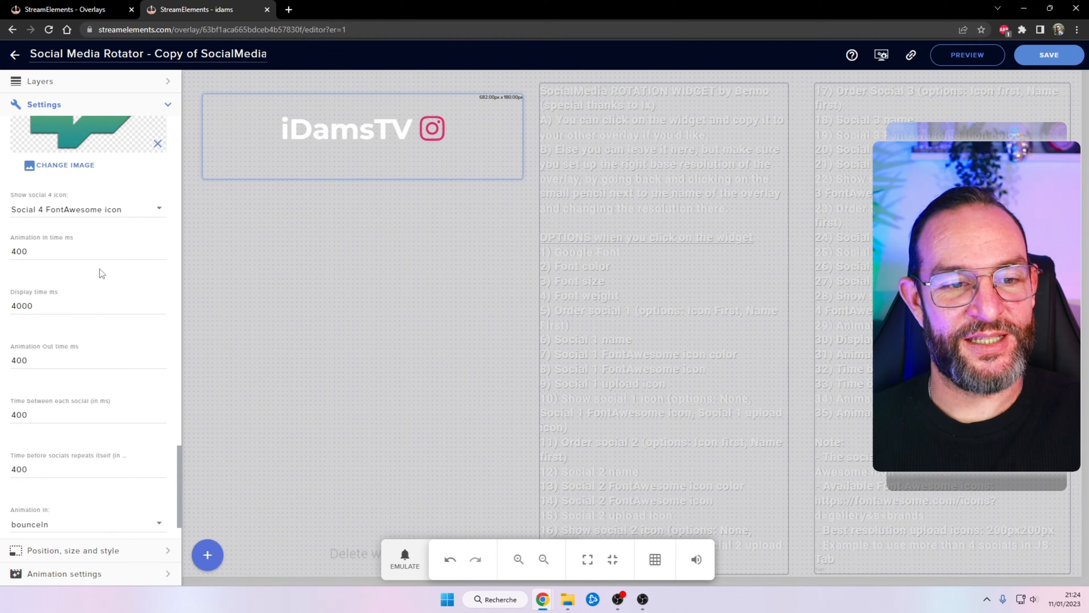
scroll(100, 269, "up", 10)
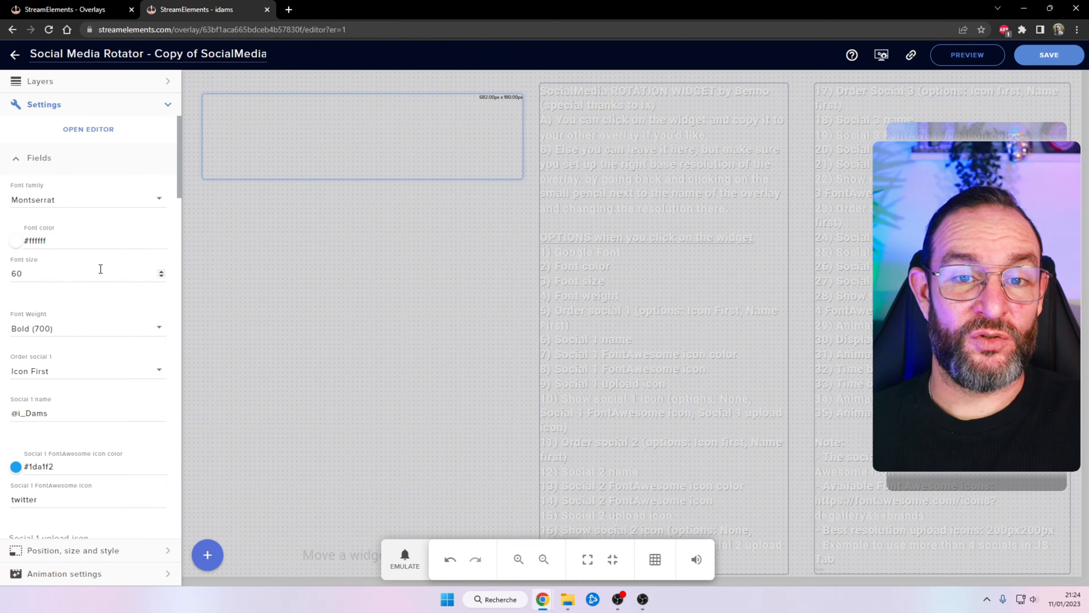
left_click(911, 56)
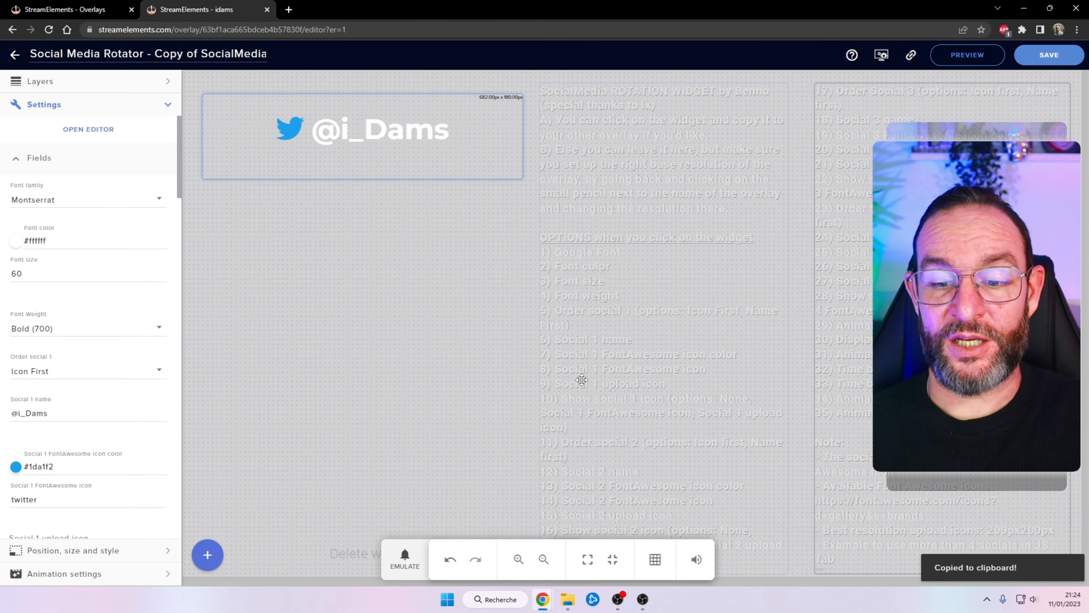
- Switch to OBS and add a Navigateur source named "Reseaux sociaux" to the DEBUT scene
left_click(642, 599)
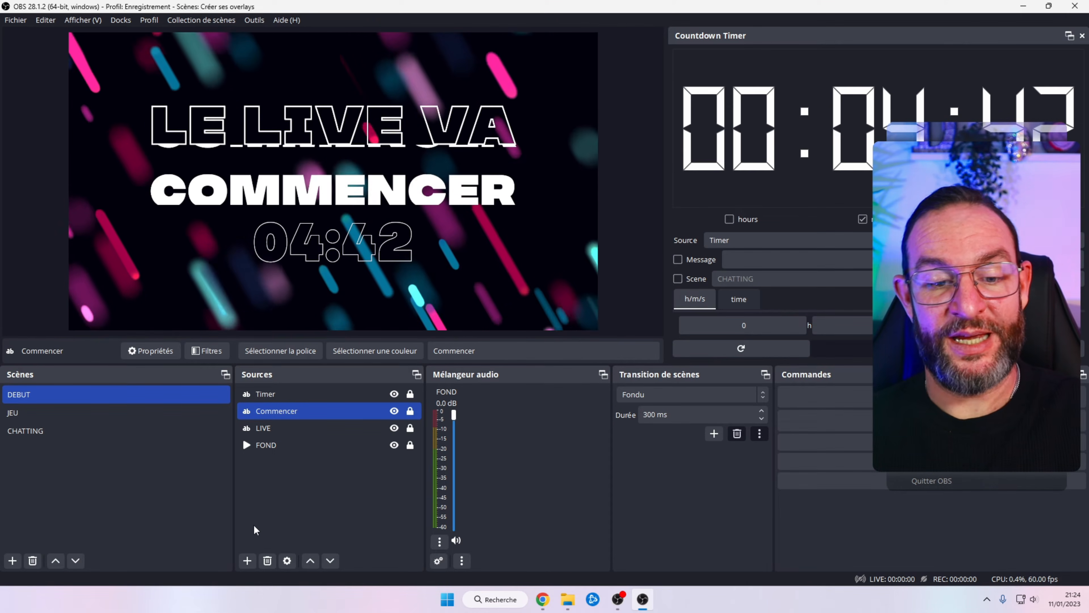
left_click(247, 560)
left_click(294, 424)
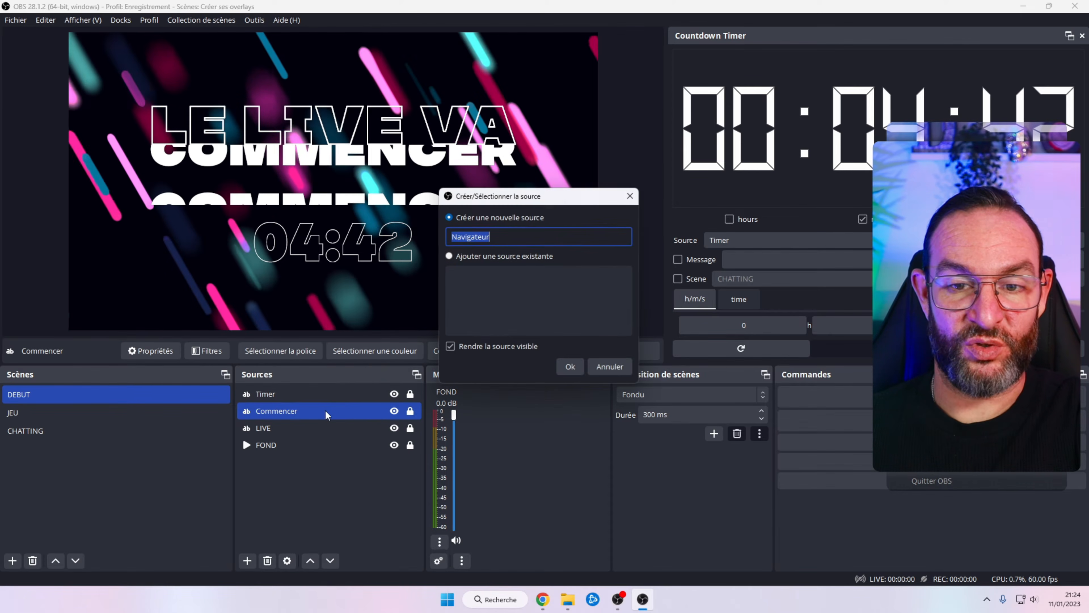
type("Reseaux")
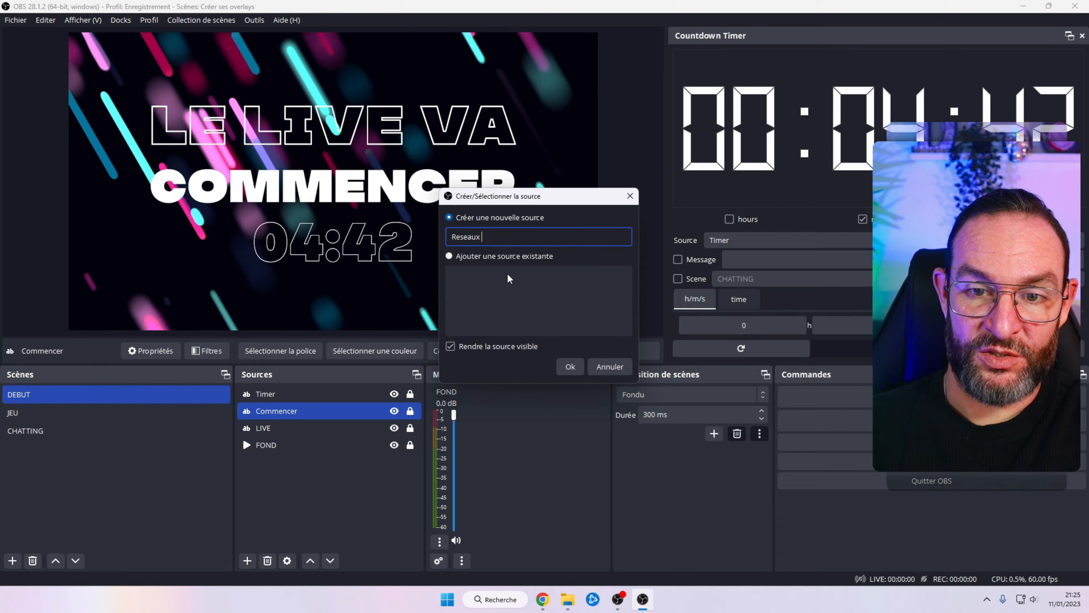
type(" sociaux")
key("Return")
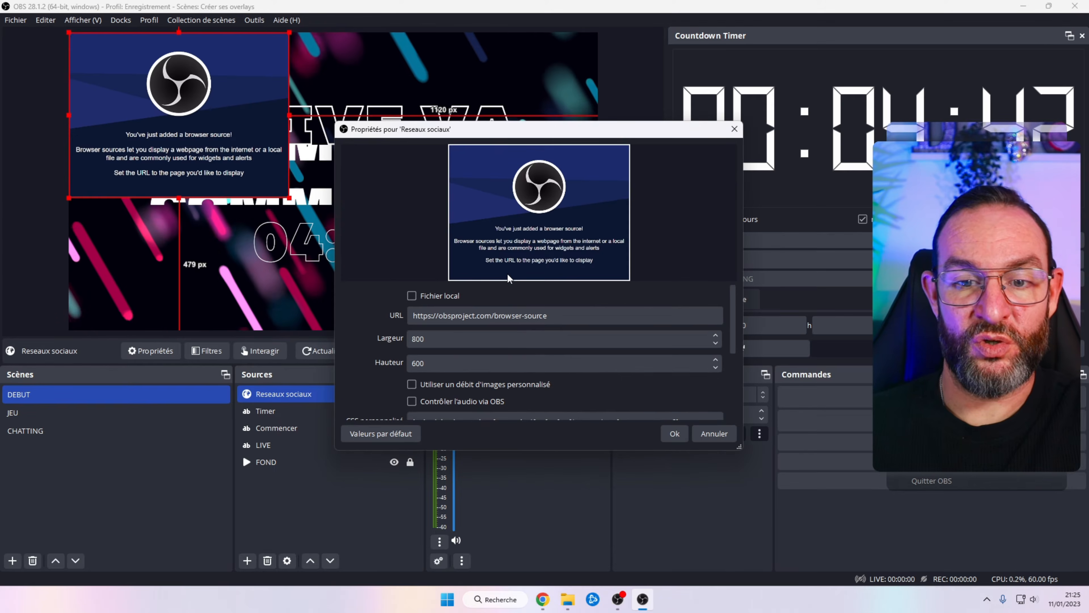
- Paste the copied private overlay link as the Reseaux sociaux source's URL and set its size to 682 × 180, matching the StreamElements widget
key("ctrl+v")
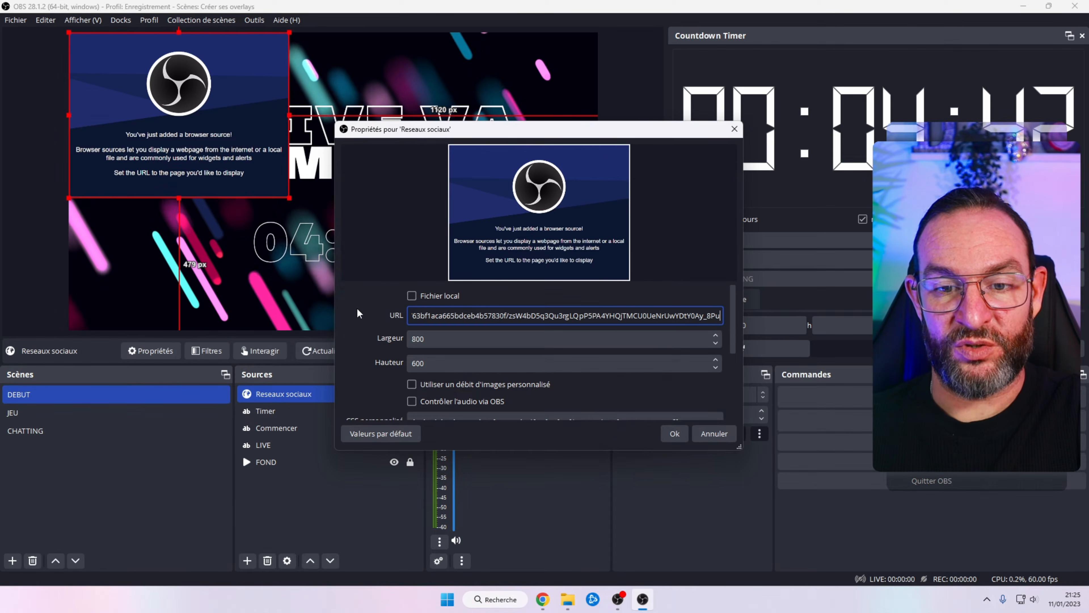
key("alt+Tab")
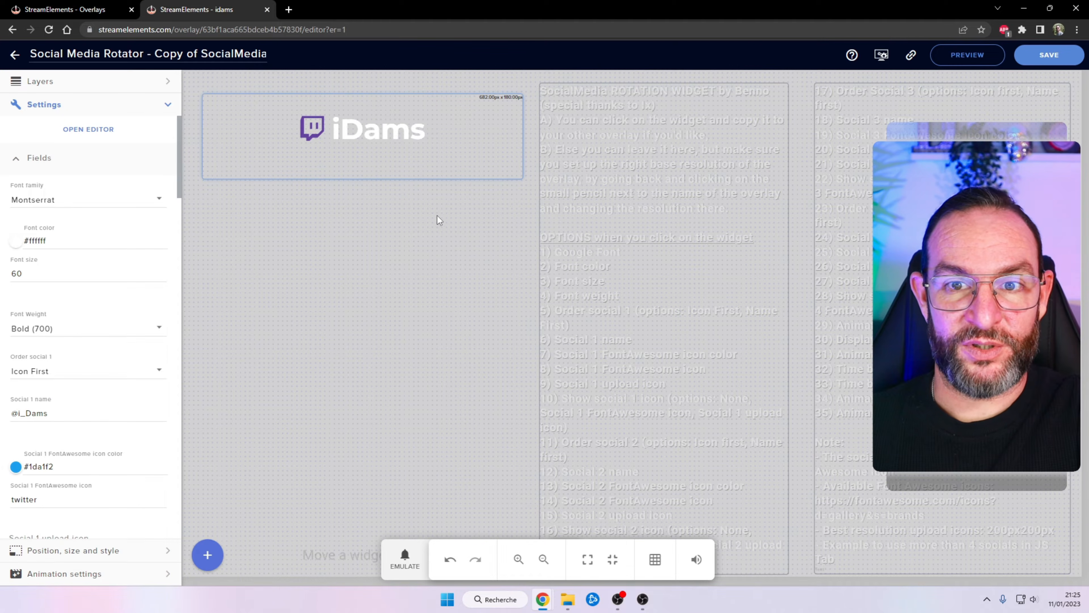
key("alt+Tab")
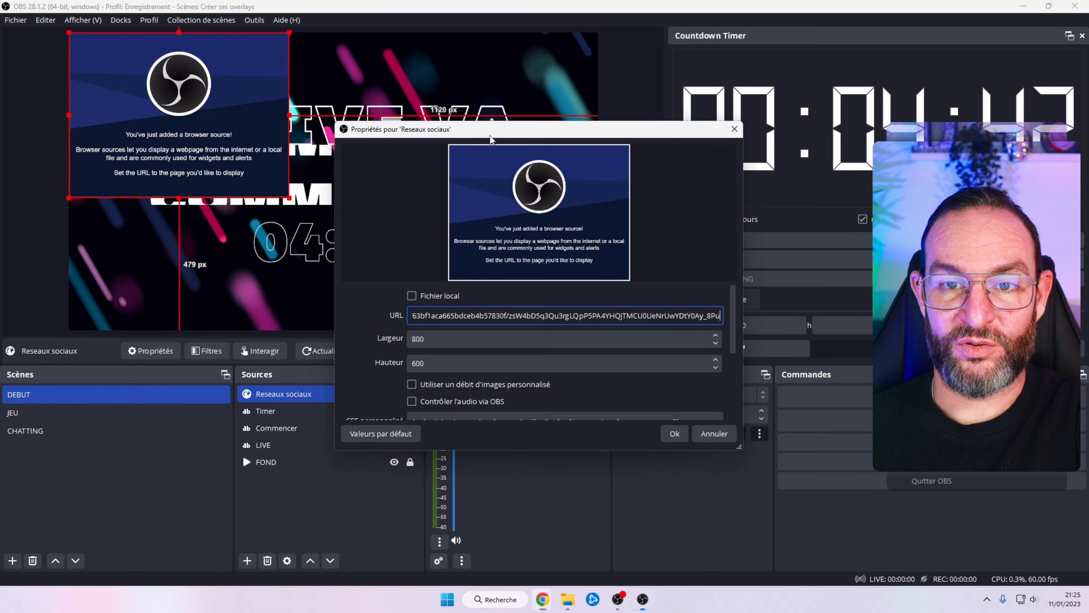
left_click(437, 337)
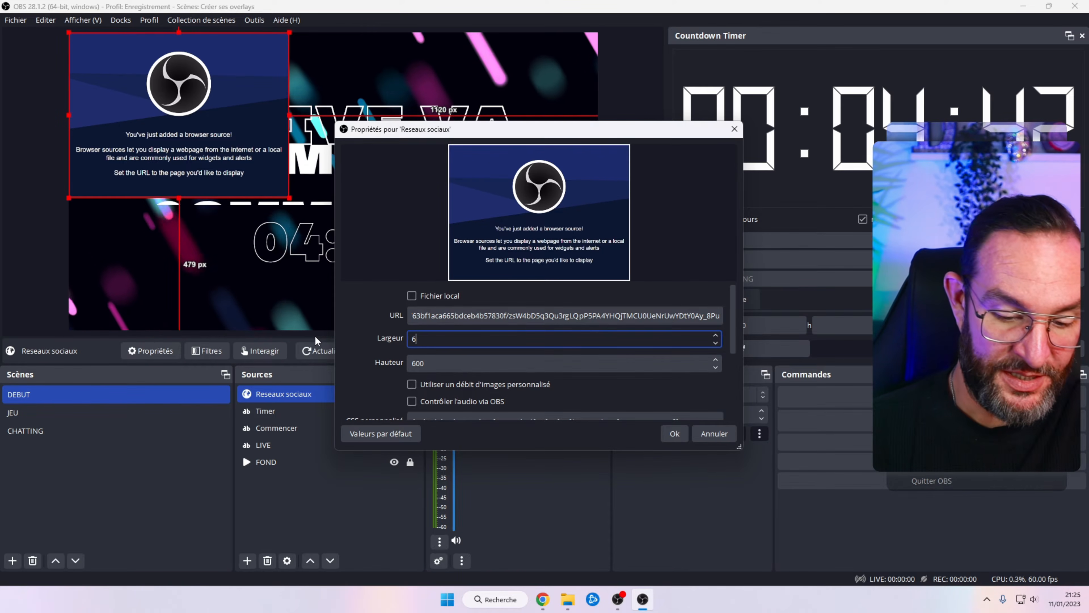
key("Tab")
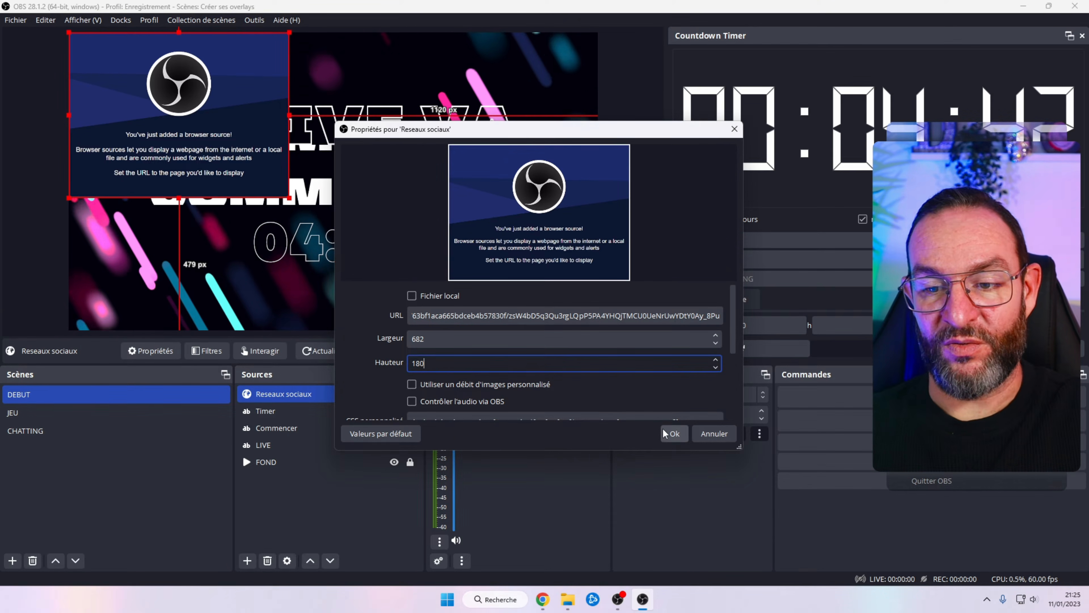
left_click(674, 433)
- Place the Reseaux sociaux source above the title, about 20 px below the canvas's top edge, and centre it horizontally
left_click_drag(201, 64, 367, 73)
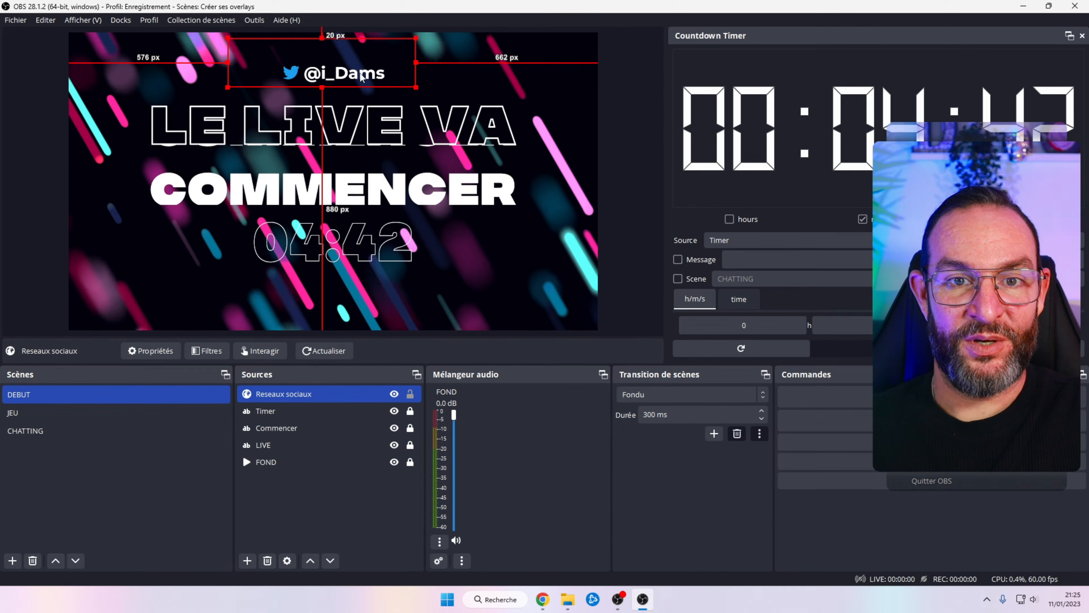
right_click(362, 77)
mouse_move(422, 334)
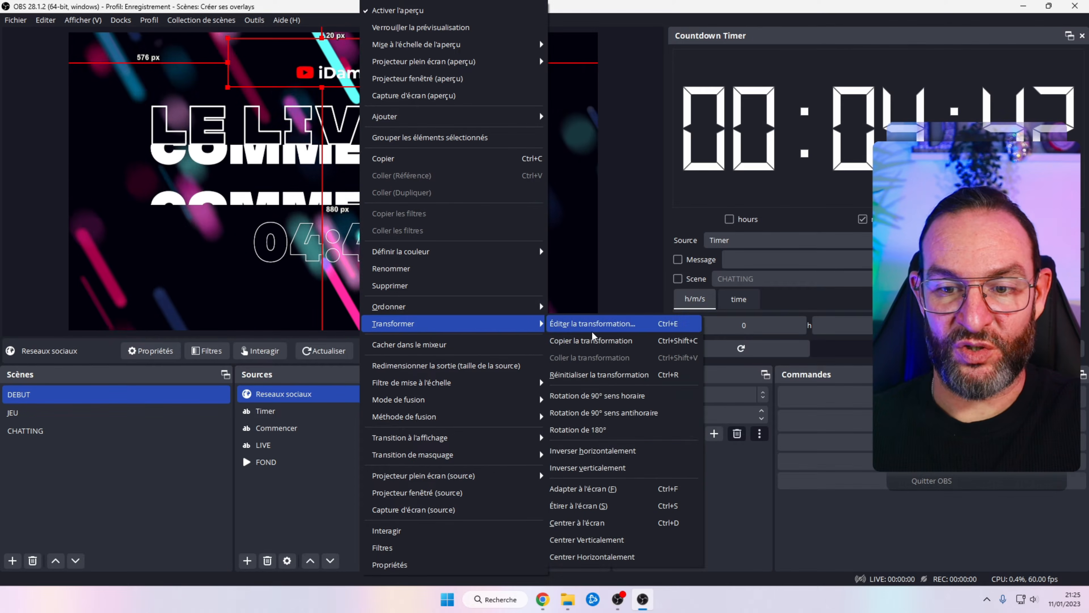
left_click(601, 557)
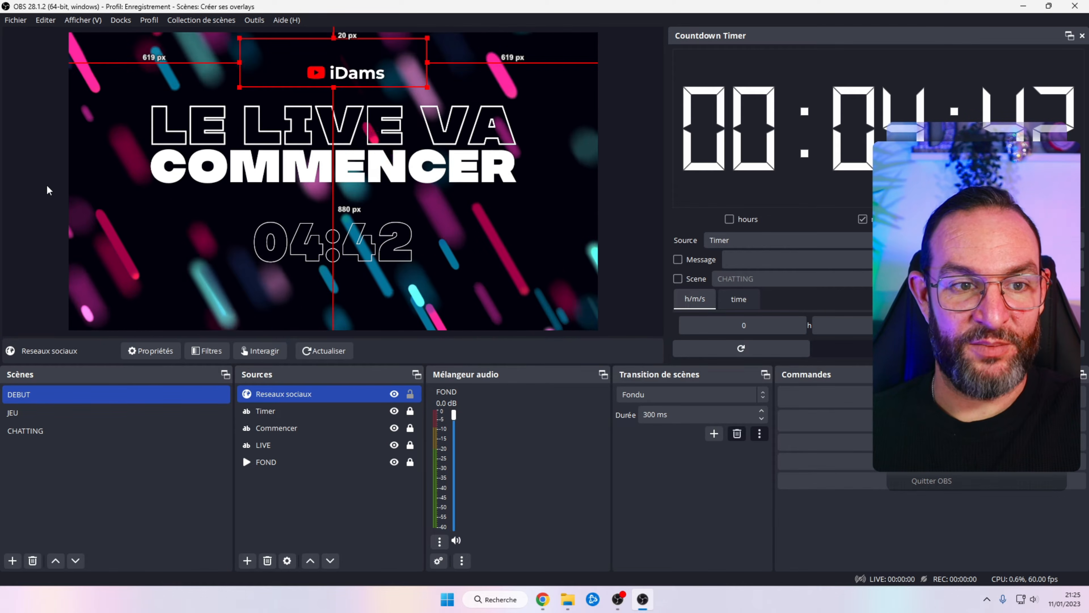
left_click(47, 189)
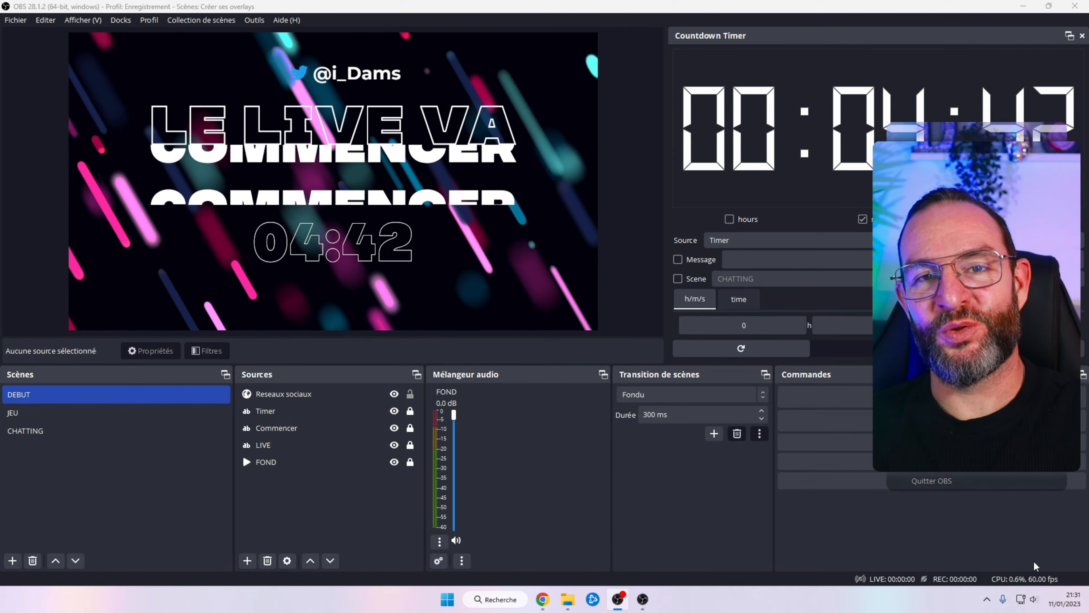
- Switch to the JEU scene
left_click(111, 414)
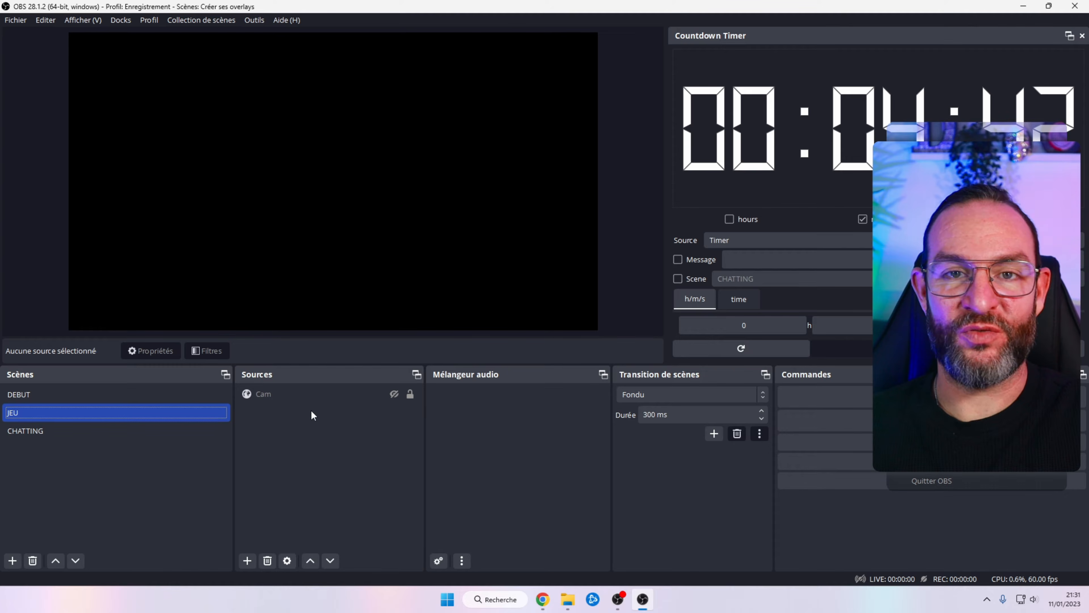
left_click(247, 560)
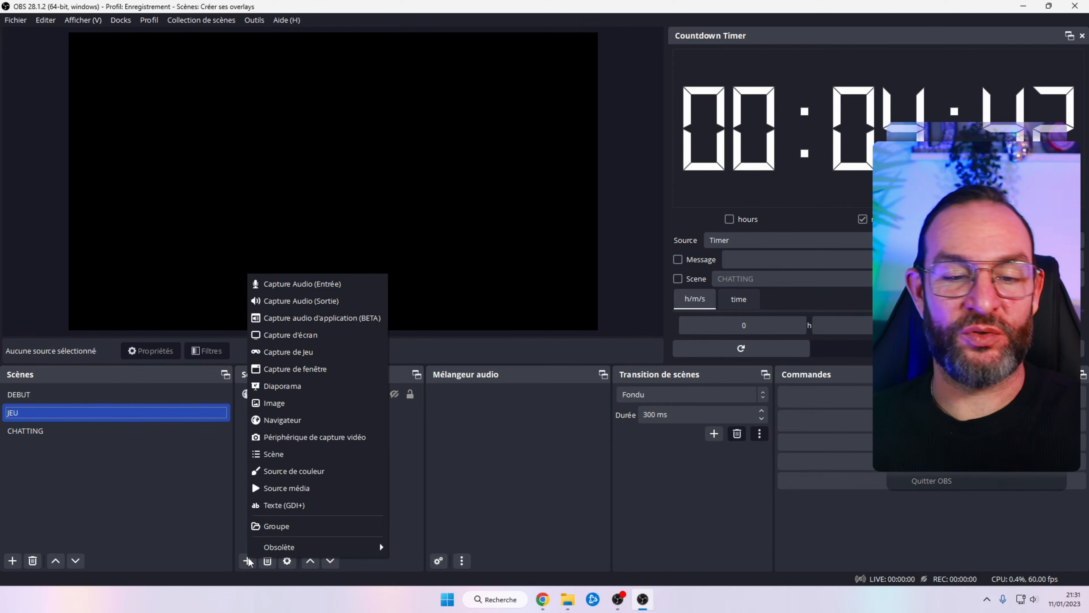
left_click(310, 438)
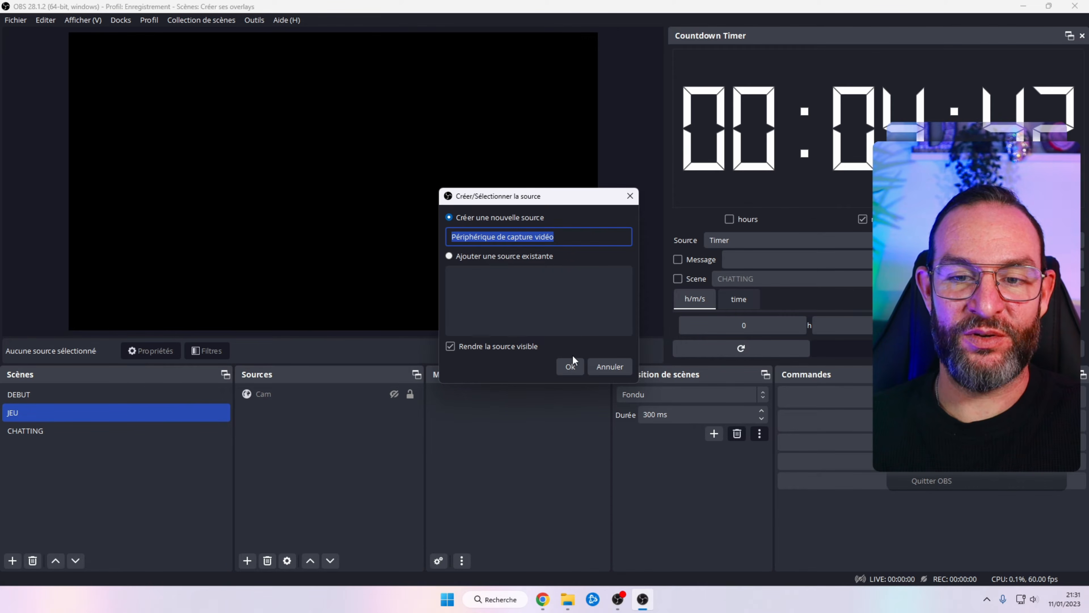
left_click(571, 366)
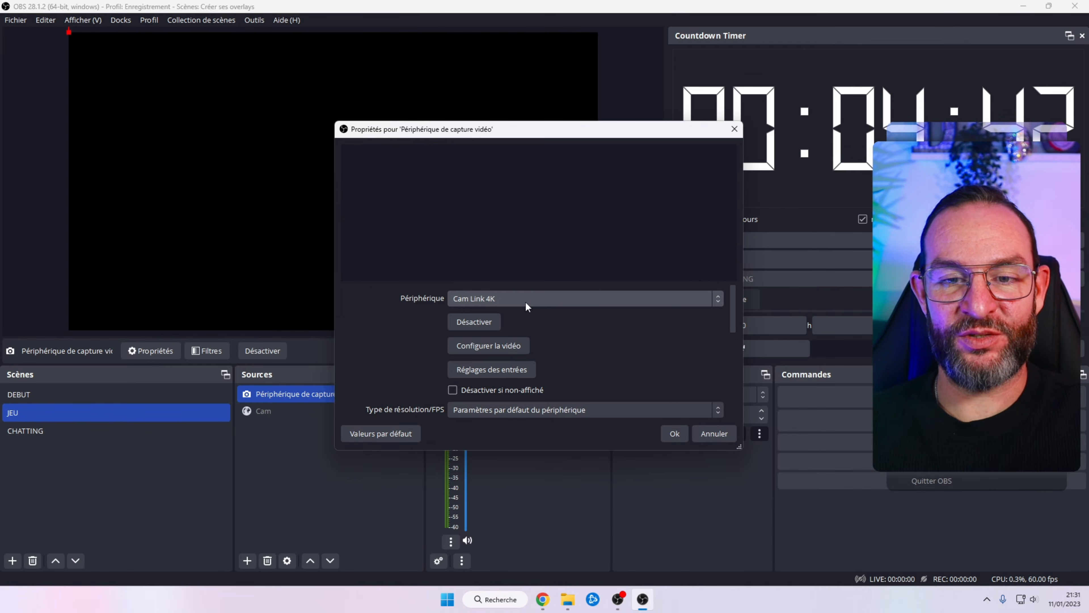
left_click(715, 433)
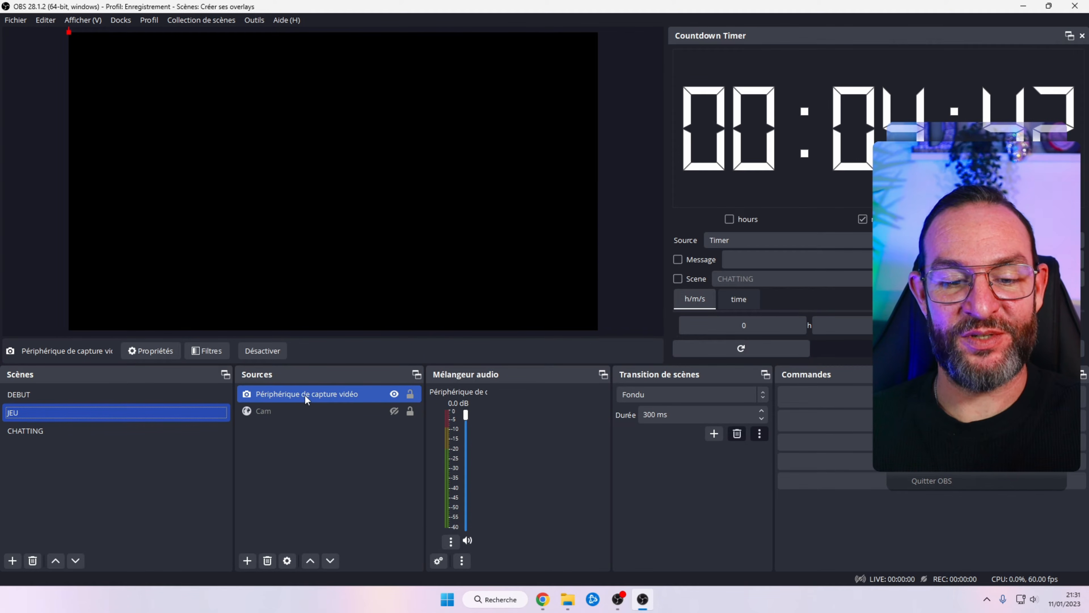
left_click(267, 560)
left_click(607, 306)
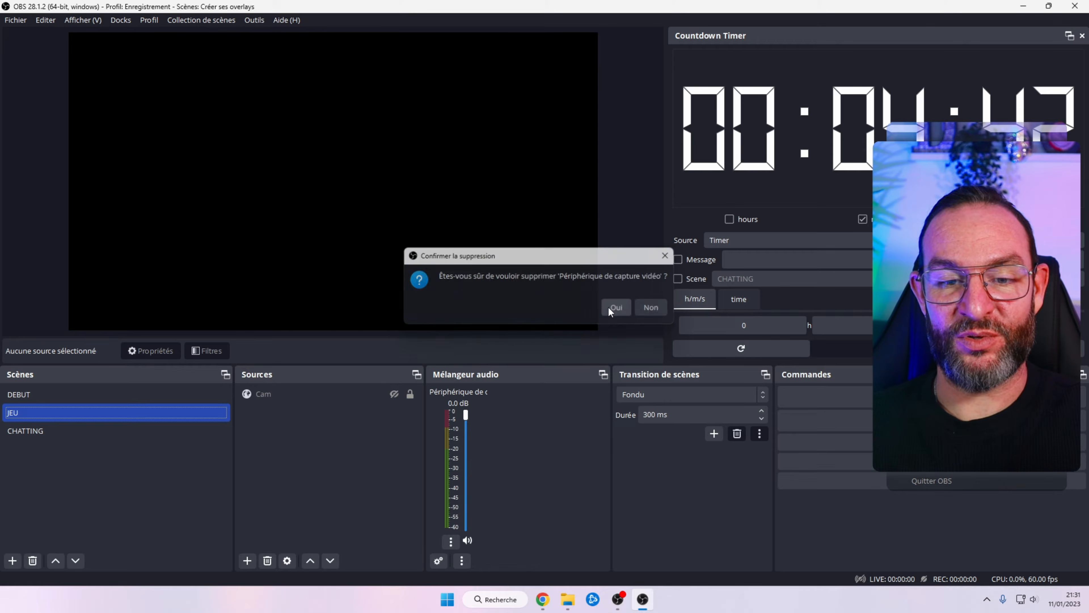
- Make the Cam source visible in the JEU scene and shrink it to about 588 × 332 px
left_click(390, 393)
left_click(394, 393)
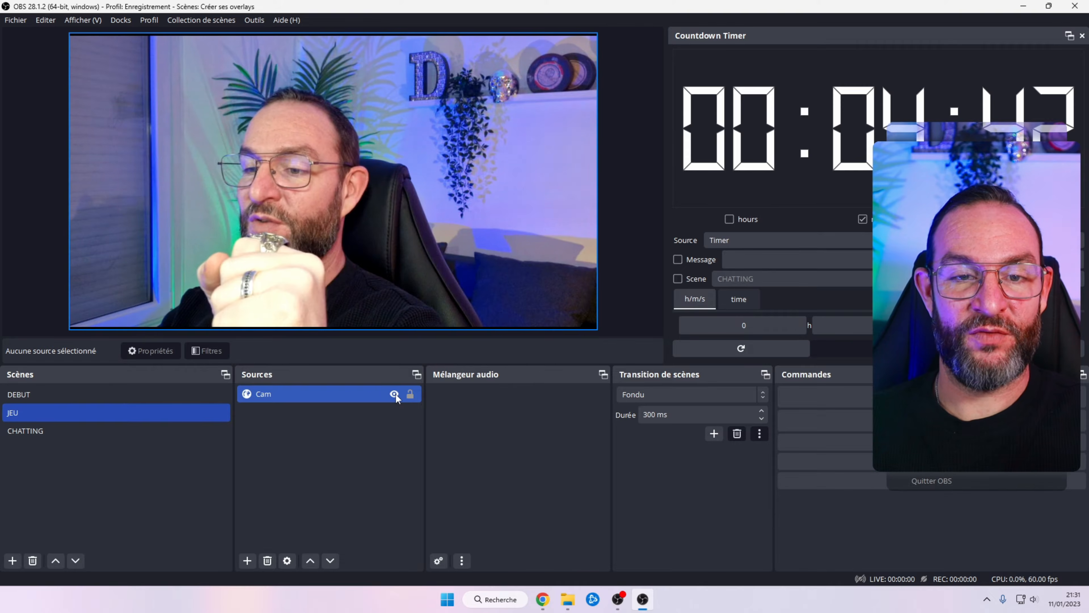
left_click(262, 392)
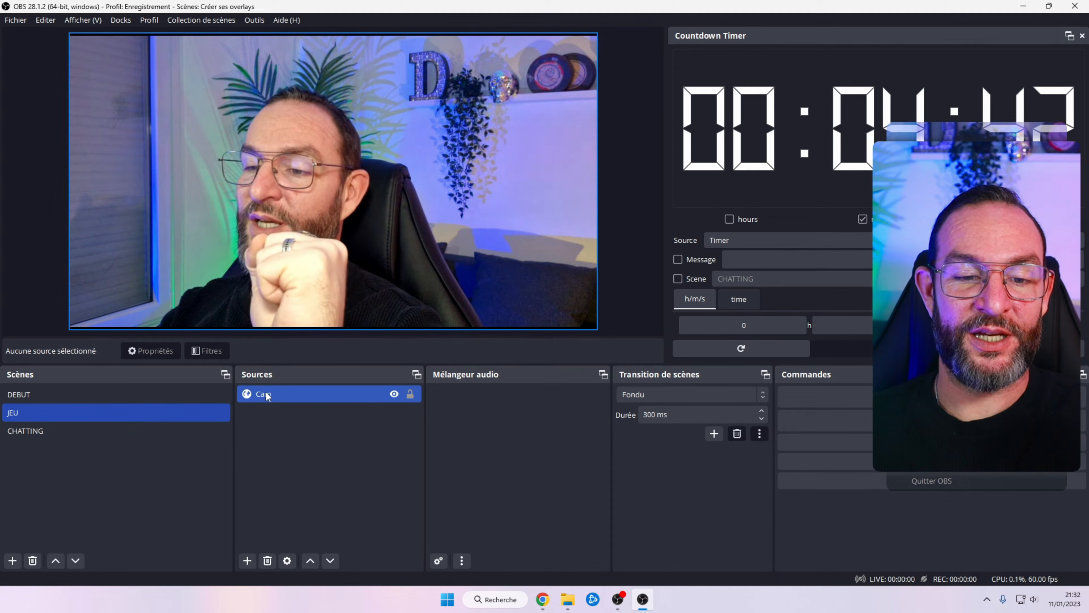
left_click(535, 279)
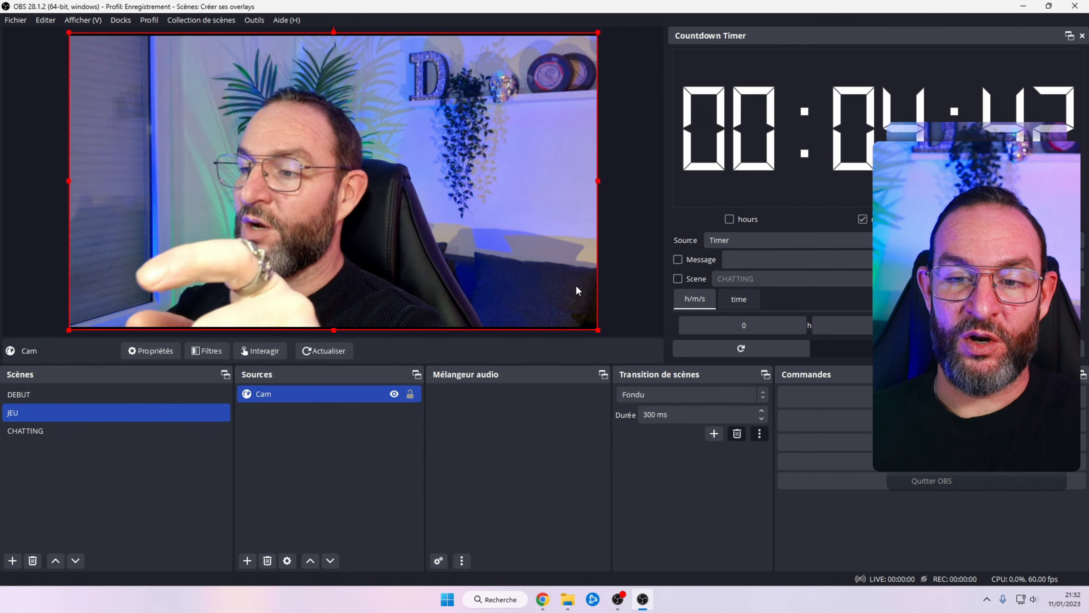
left_click_drag(597, 329, 230, 123)
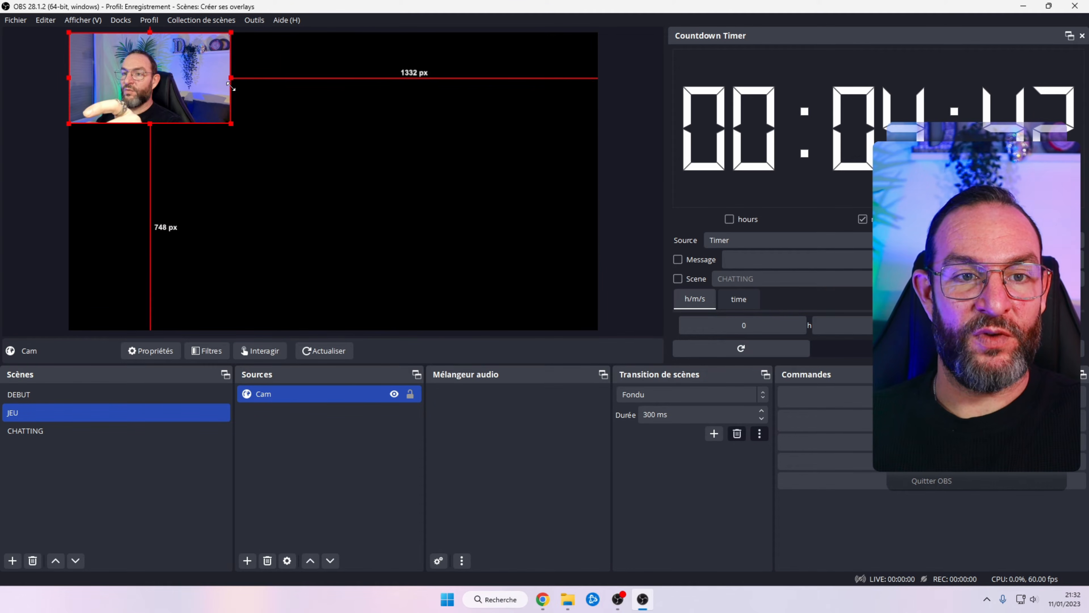
- Move the Cam picture to about 36 px from the canvas's right edge and 275 px above its bottom edge
left_click_drag(169, 61, 527, 190)
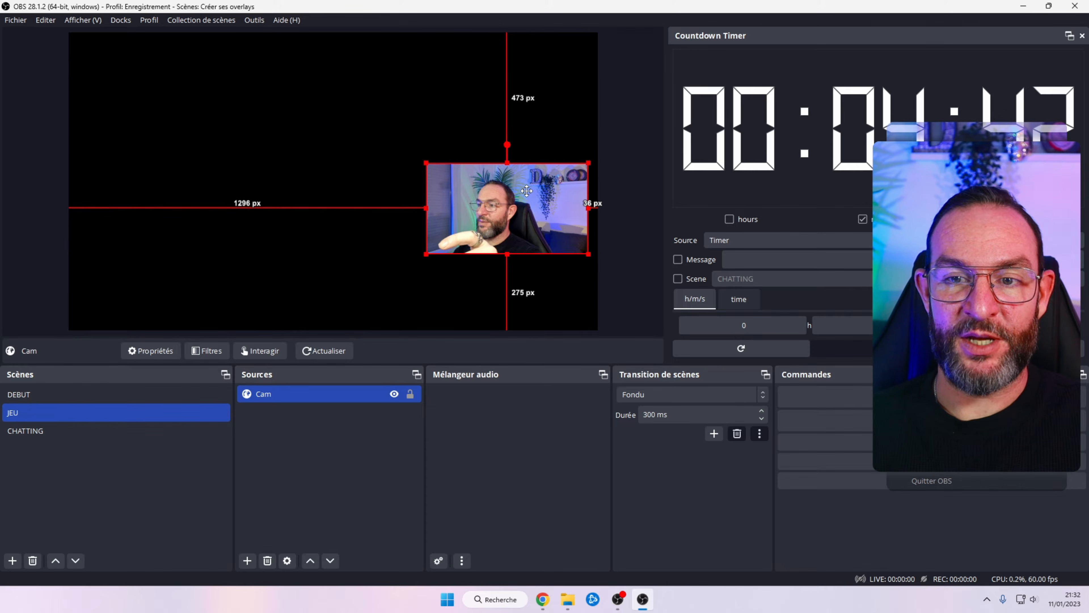
left_click(605, 158)
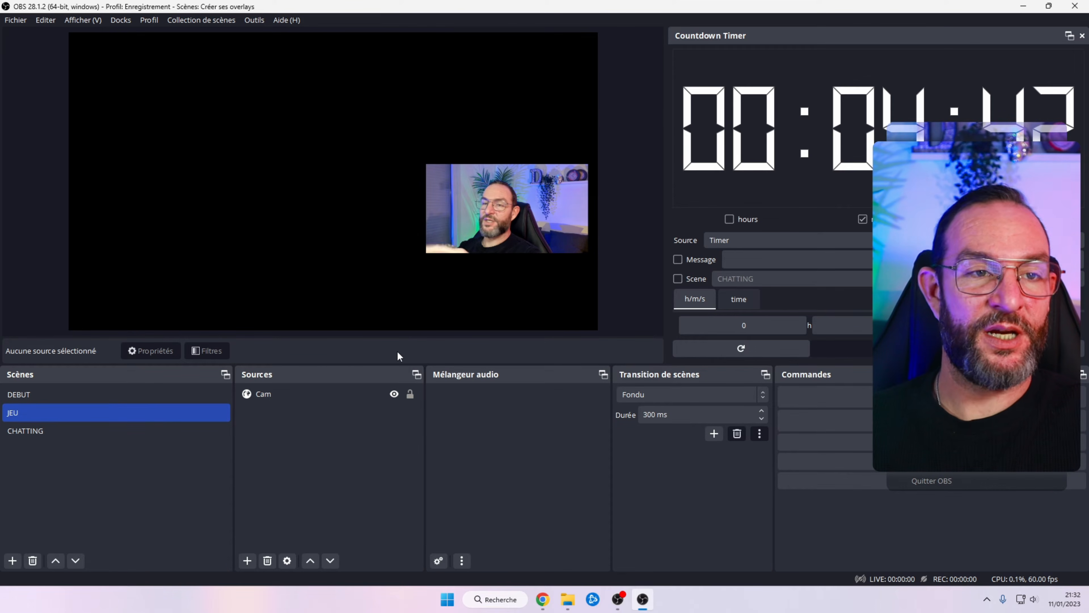
left_click(459, 221)
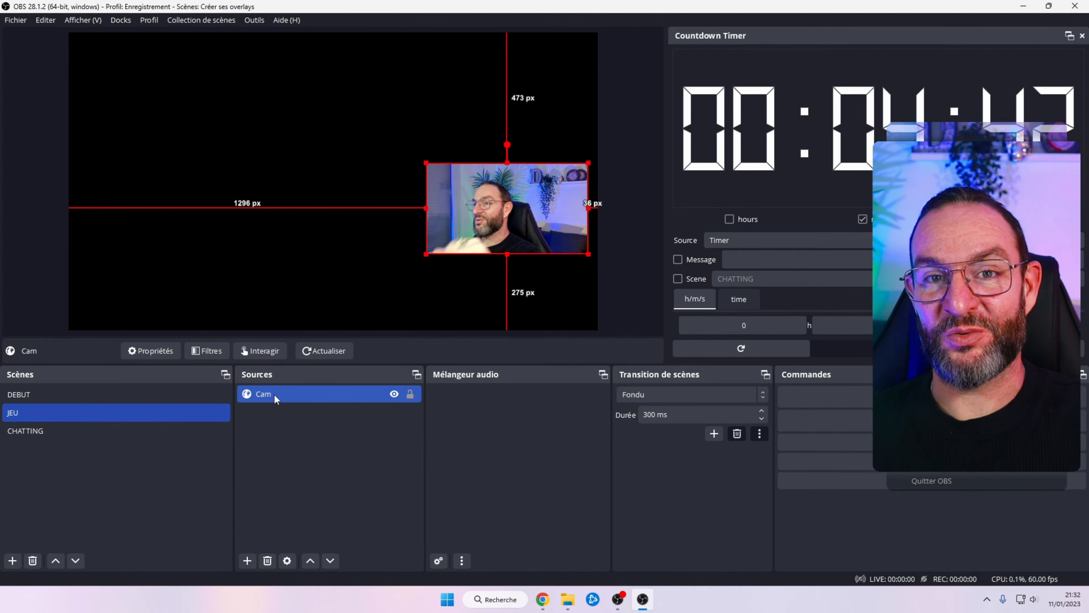
left_click(328, 431)
- Delete the existing Masque d'image/mélange filter from the Cam source
left_click(267, 393)
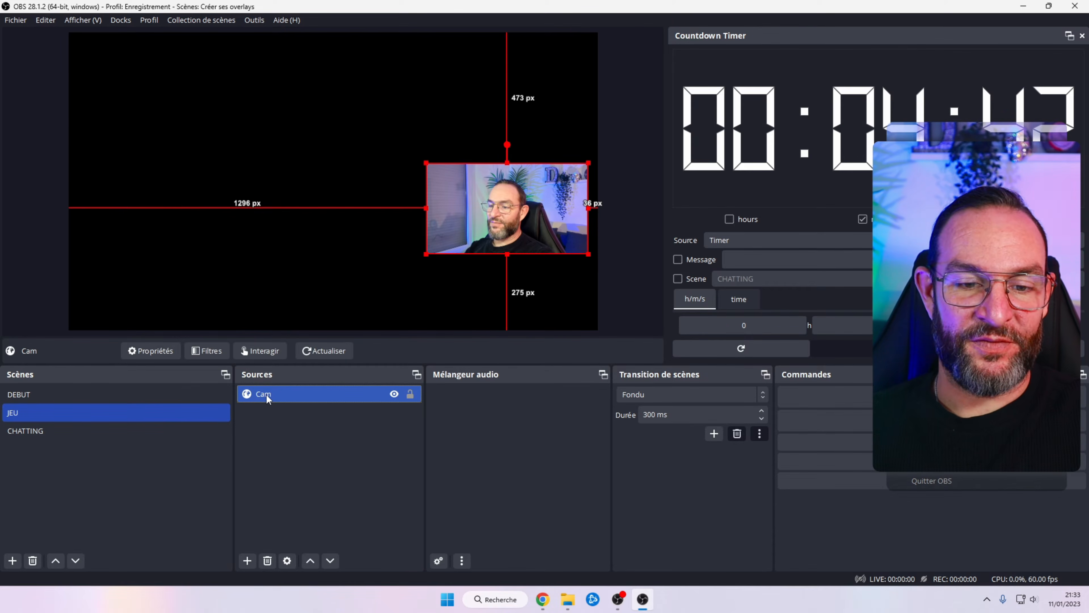
right_click(266, 393)
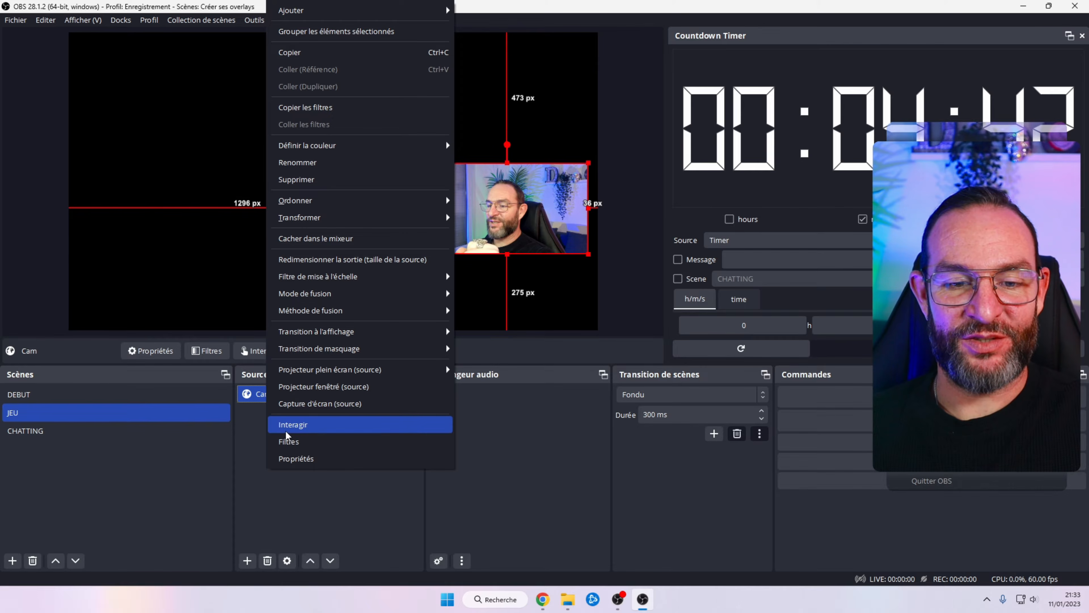
left_click(289, 441)
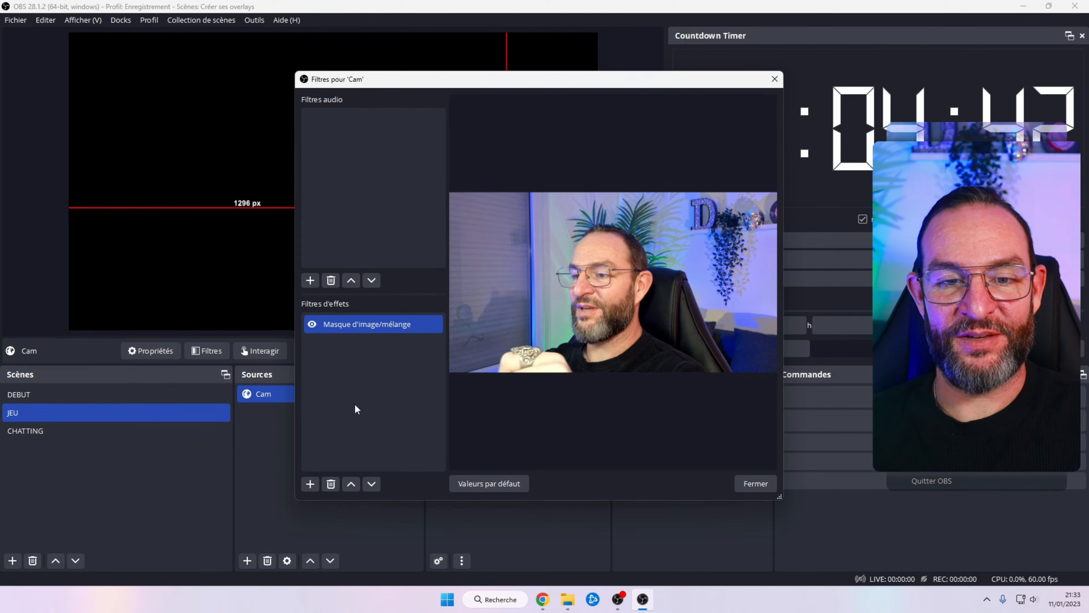
left_click(331, 484)
left_click(602, 303)
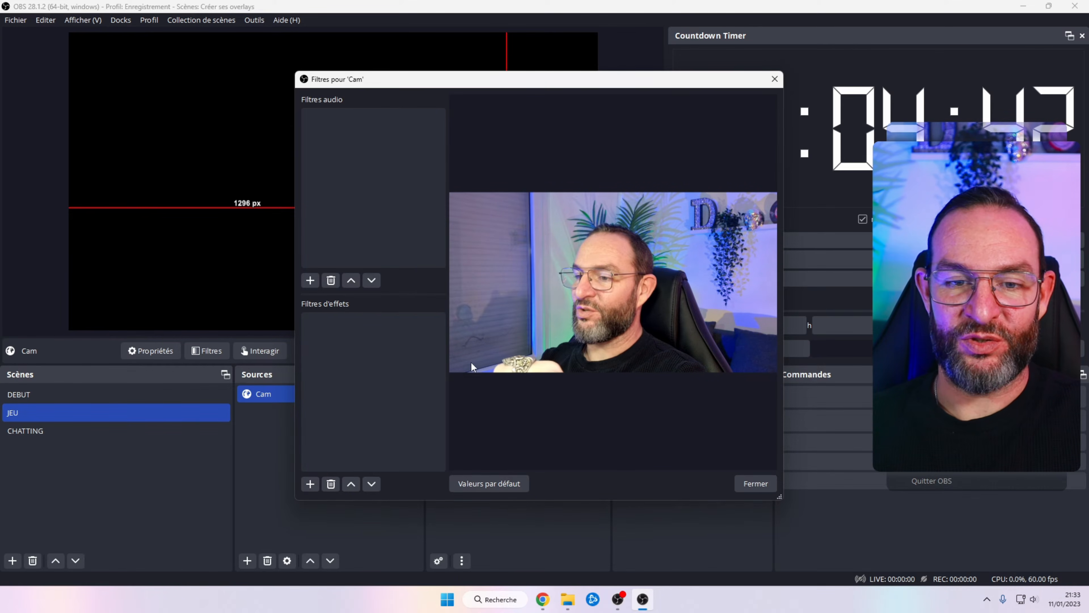
- Add a Masque d'image/mélange effect filter to Cam, using 16-9_Type_4.png from the Portrait mask folder as its image
left_click(316, 485)
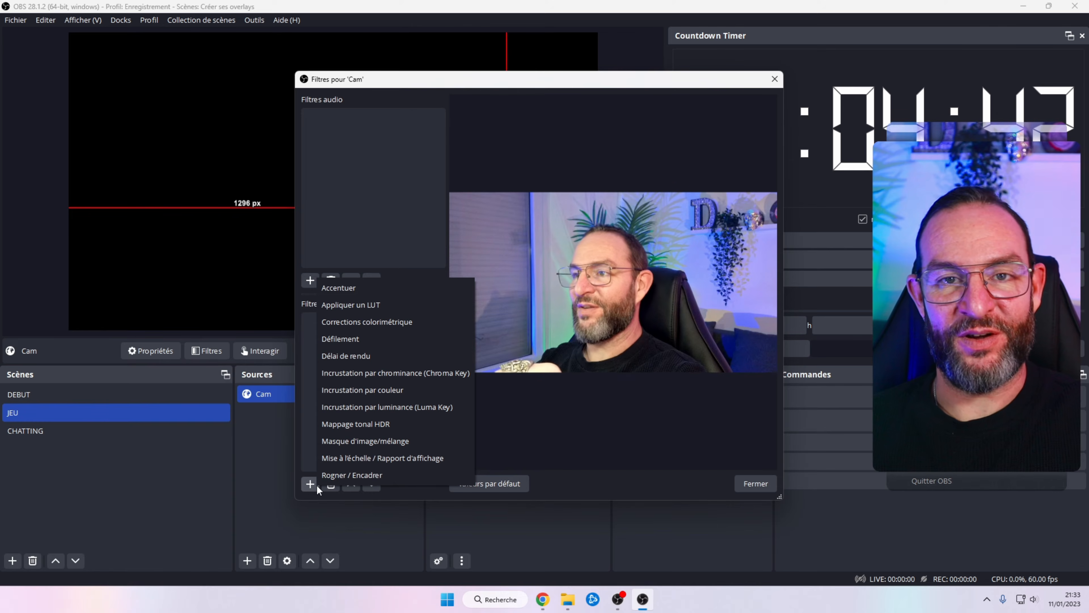
left_click(392, 443)
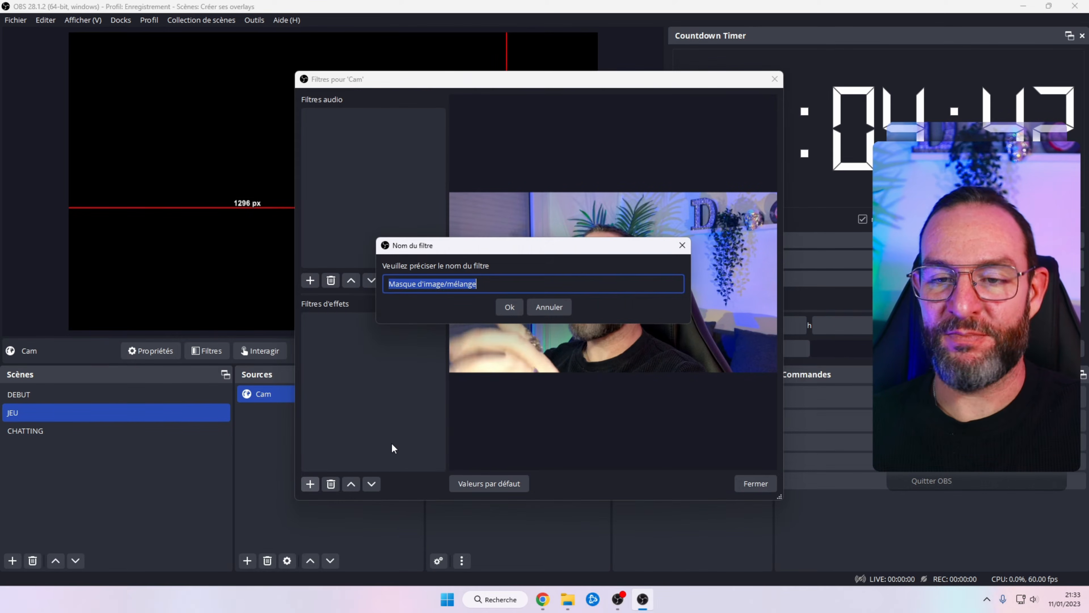
left_click(517, 307)
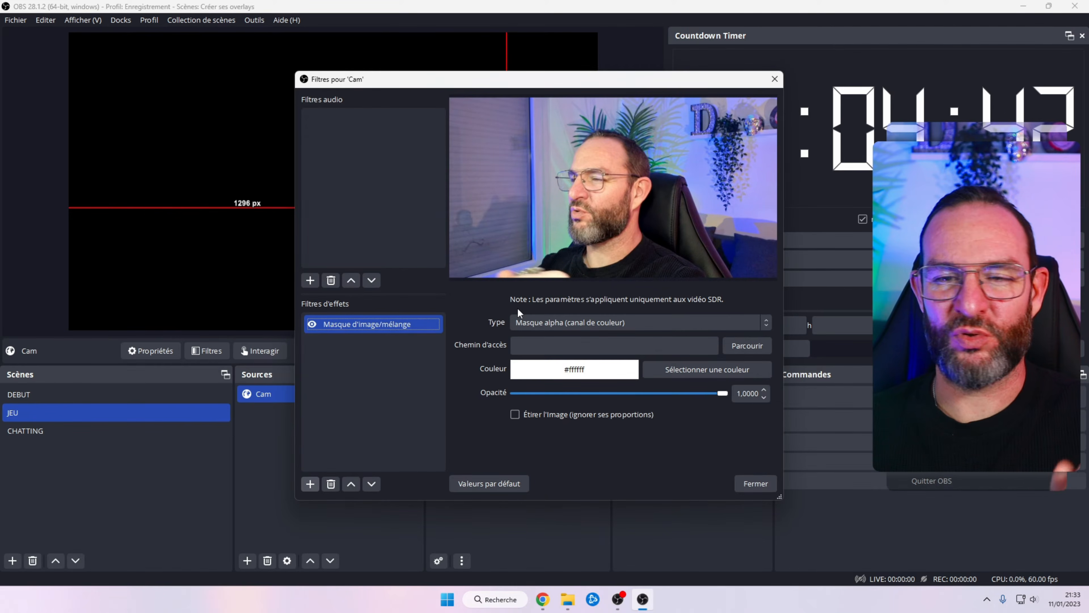
left_click(746, 345)
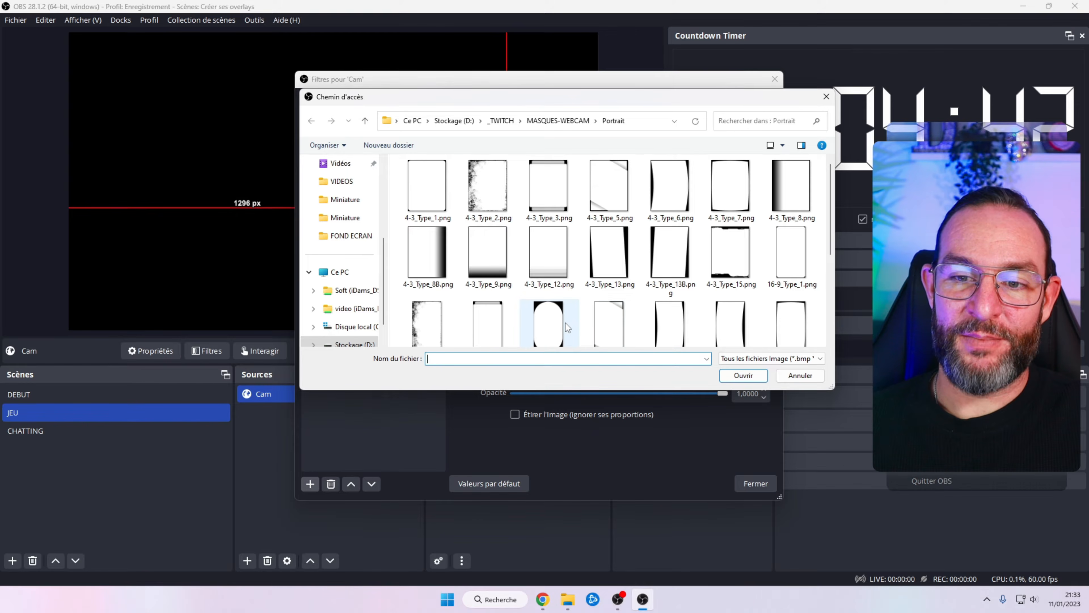
left_click(555, 322)
left_click(734, 378)
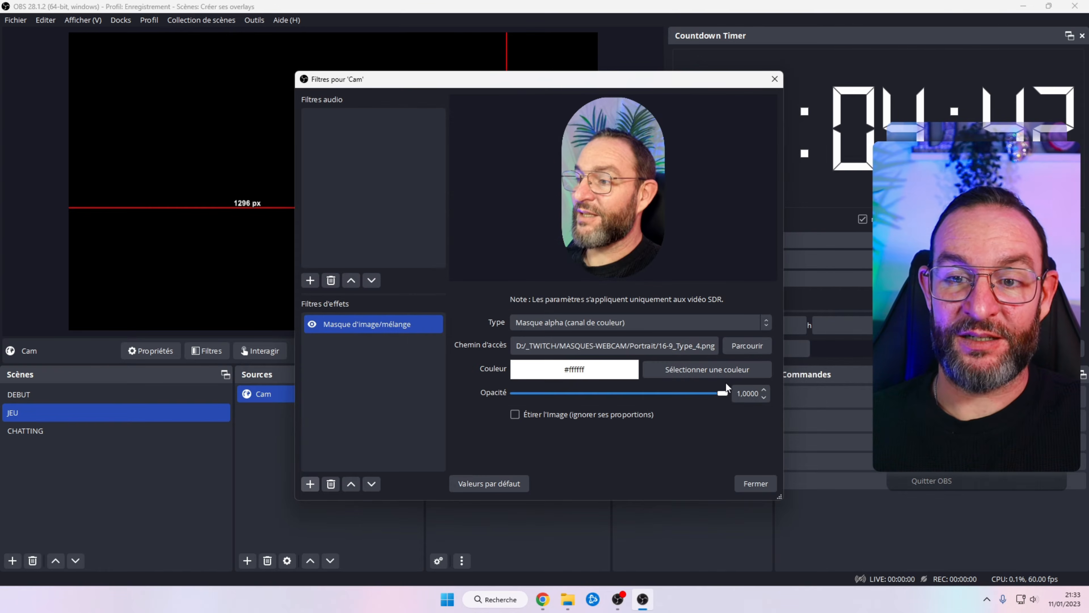
- Close the filters, then enlarge the masked Cam picture and place it in the canvas's bottom-right corner, about 1331 px from the left edge
left_click(755, 483)
left_click_drag(587, 253, 622, 293)
left_click_drag(554, 247, 564, 282)
left_click(627, 168)
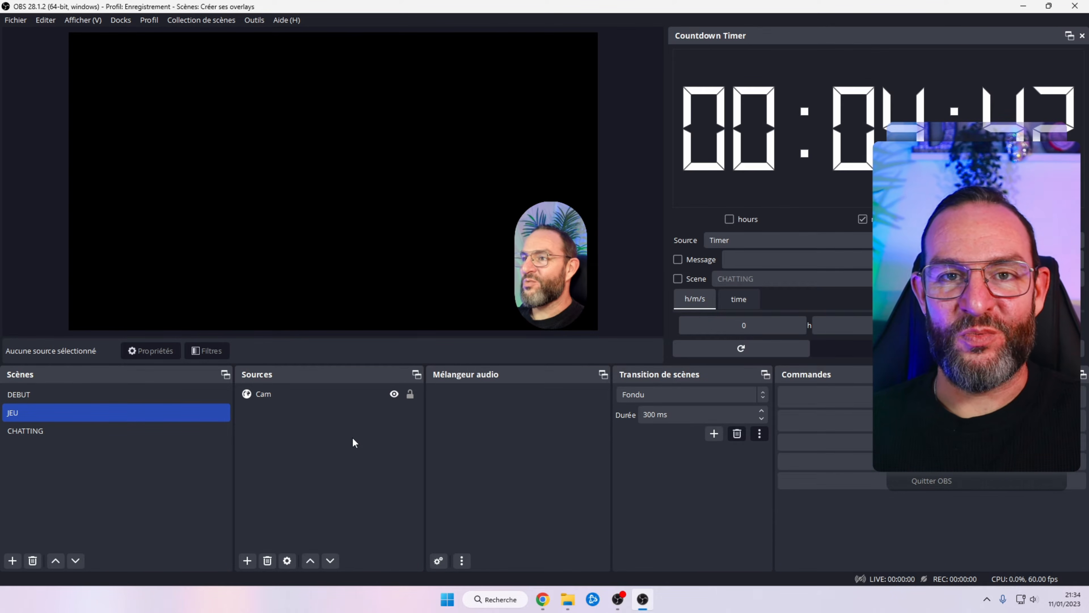
- Replace the Cam source's mask image with 16-9_Type_10.png from the Portrait mask folder and close the filters
left_click(283, 395)
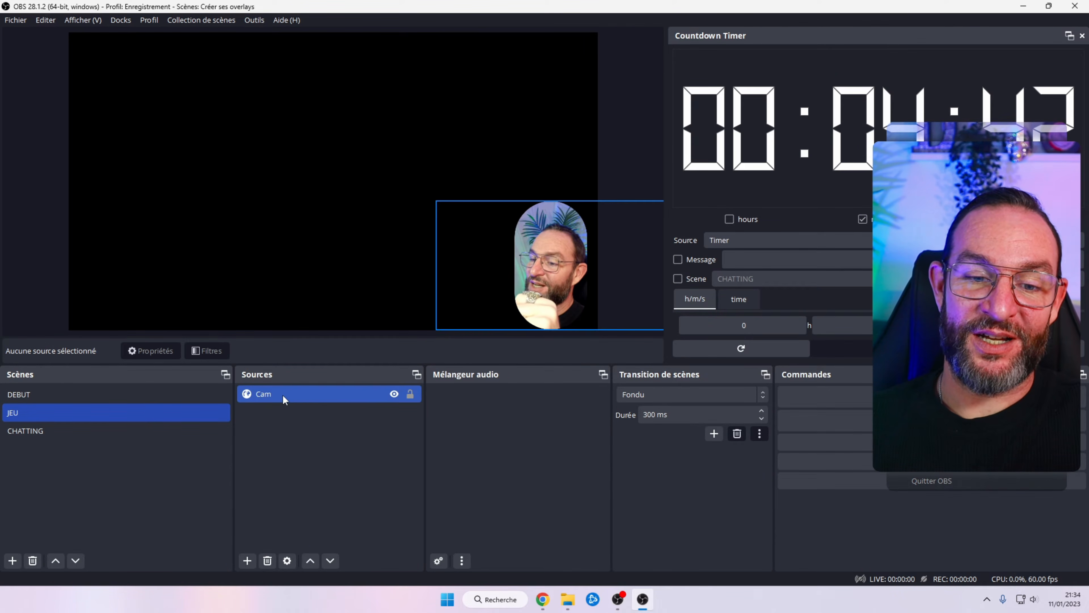
right_click(283, 395)
left_click(331, 441)
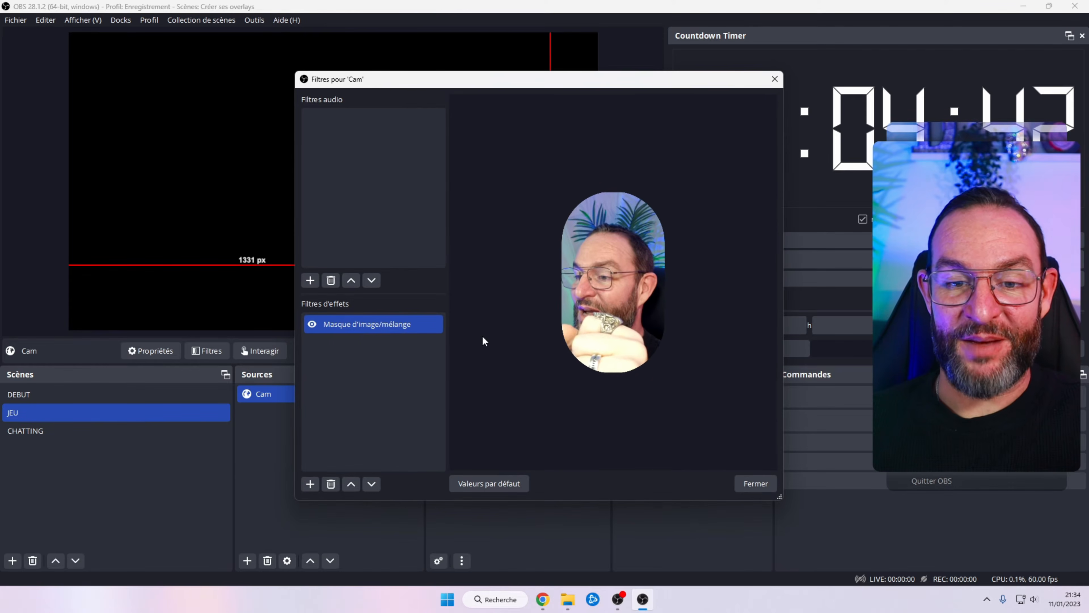
left_click(381, 324)
left_click(747, 345)
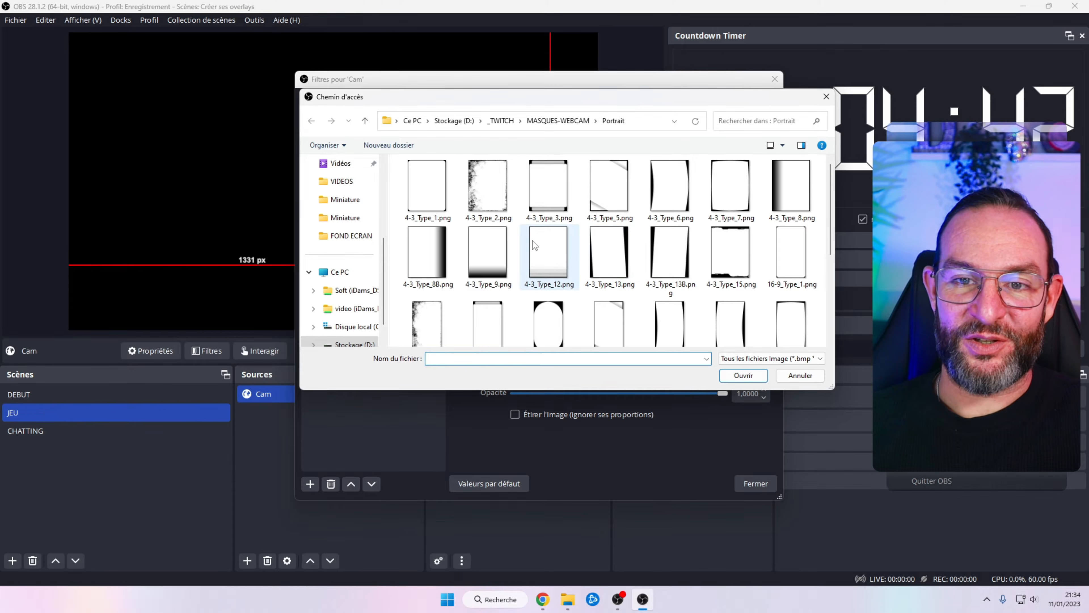
scroll(506, 274, "down", 1)
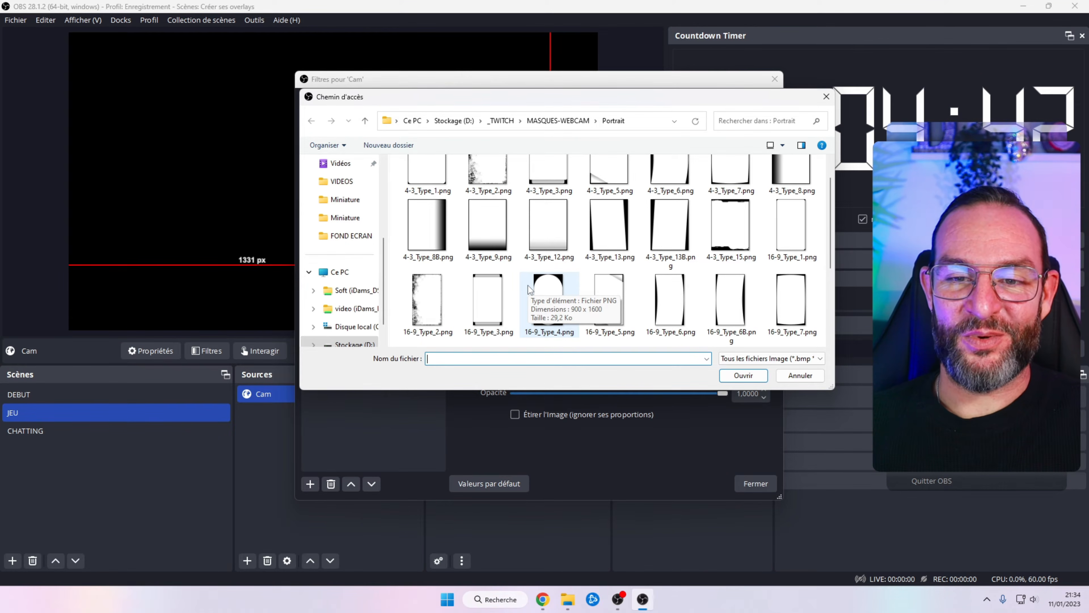
scroll(530, 290, "down", 5)
left_click(617, 236)
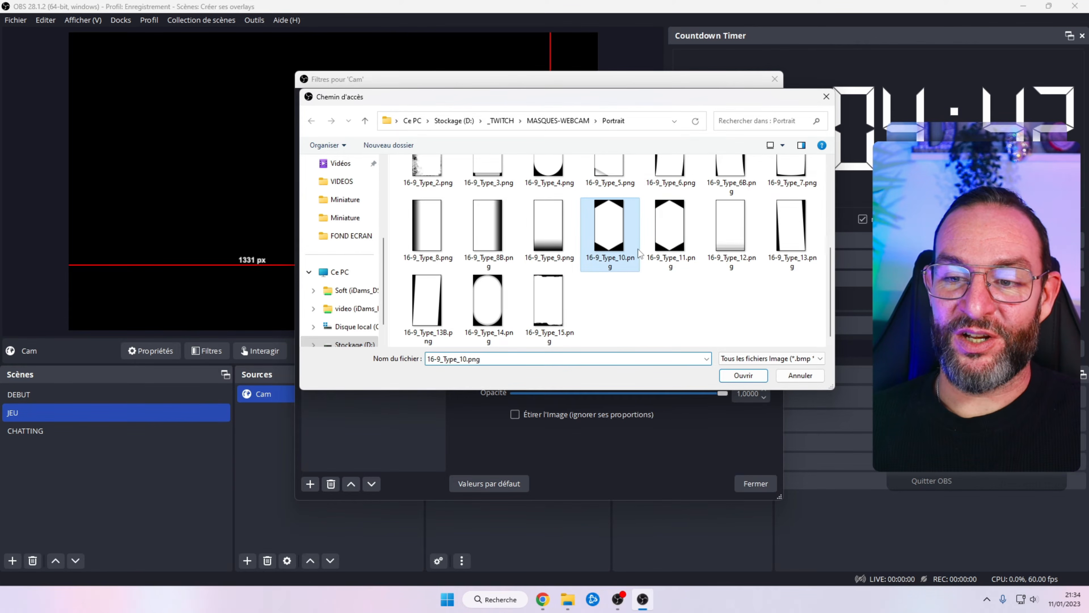
left_click(743, 376)
left_click(755, 483)
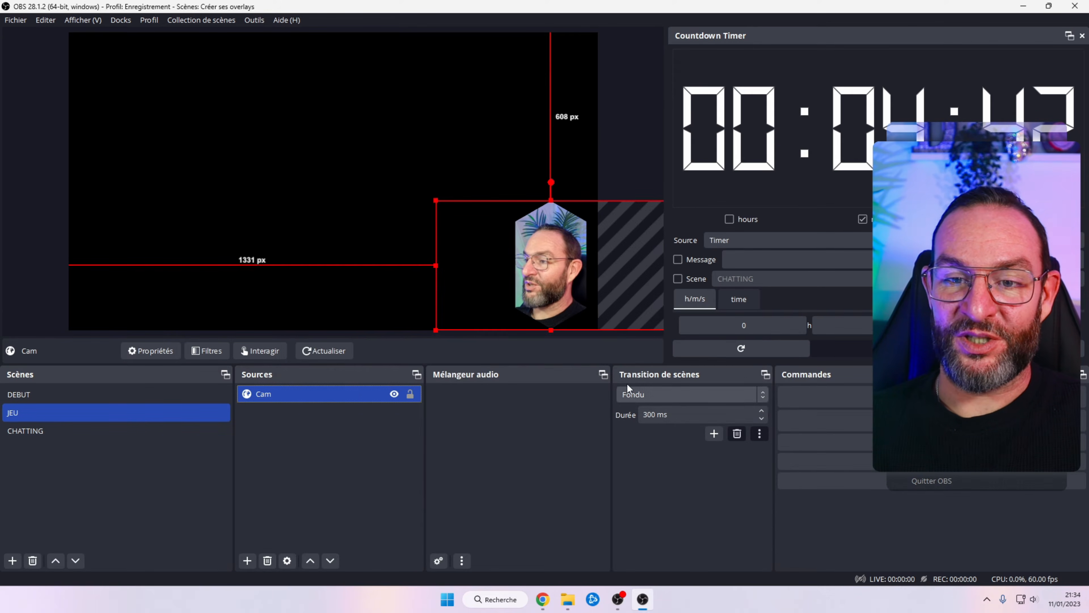
left_click(619, 151)
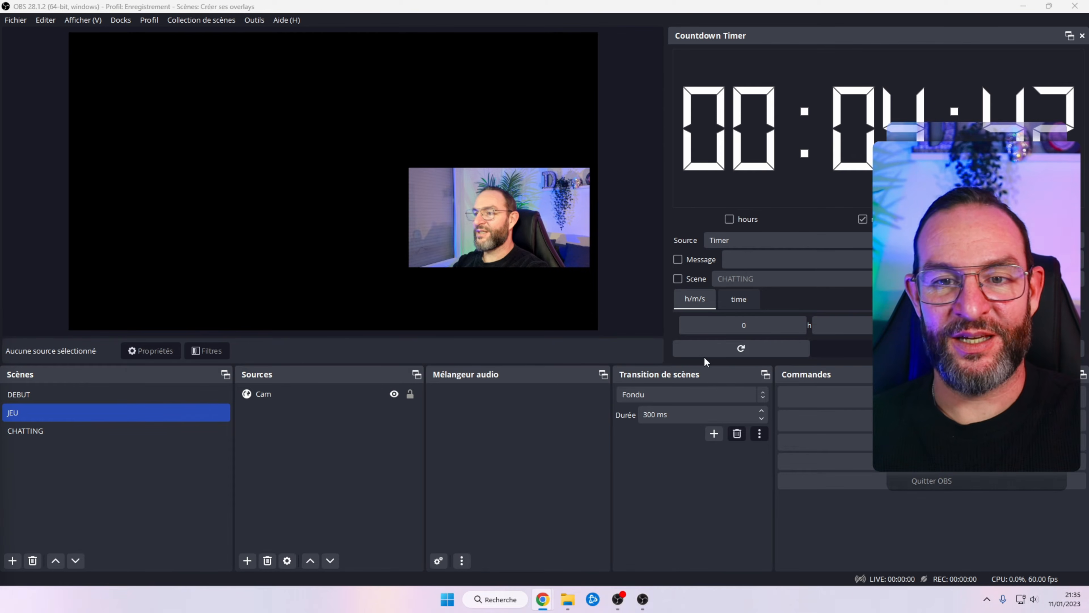
- Switch to the browser, load example 1 in the Animated Gradient Border Generator and get its new URL
key("alt+Tab")
key("alt+Tab")
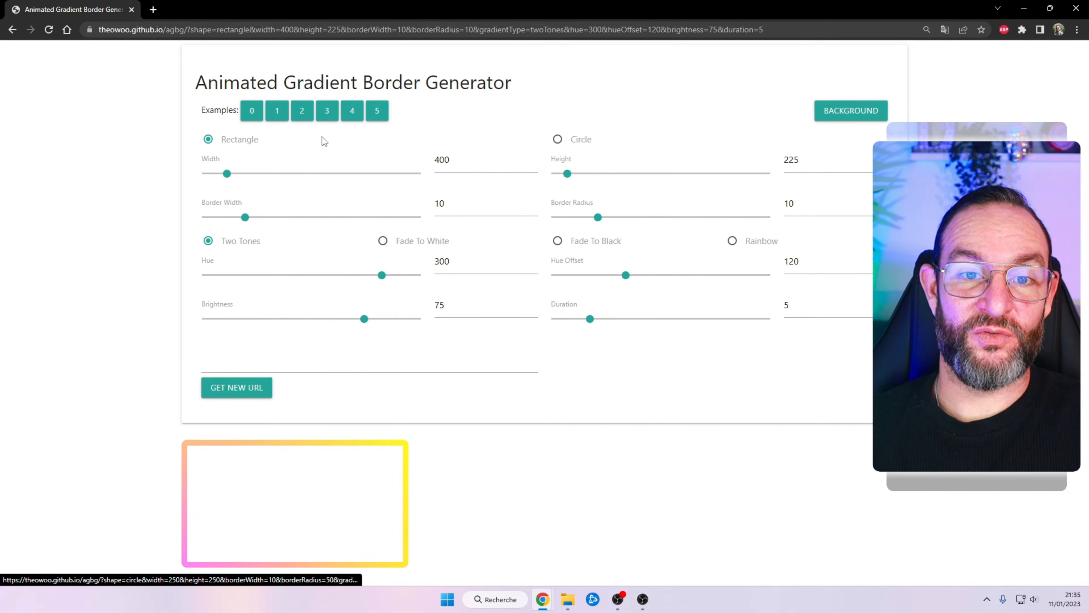
left_click(278, 114)
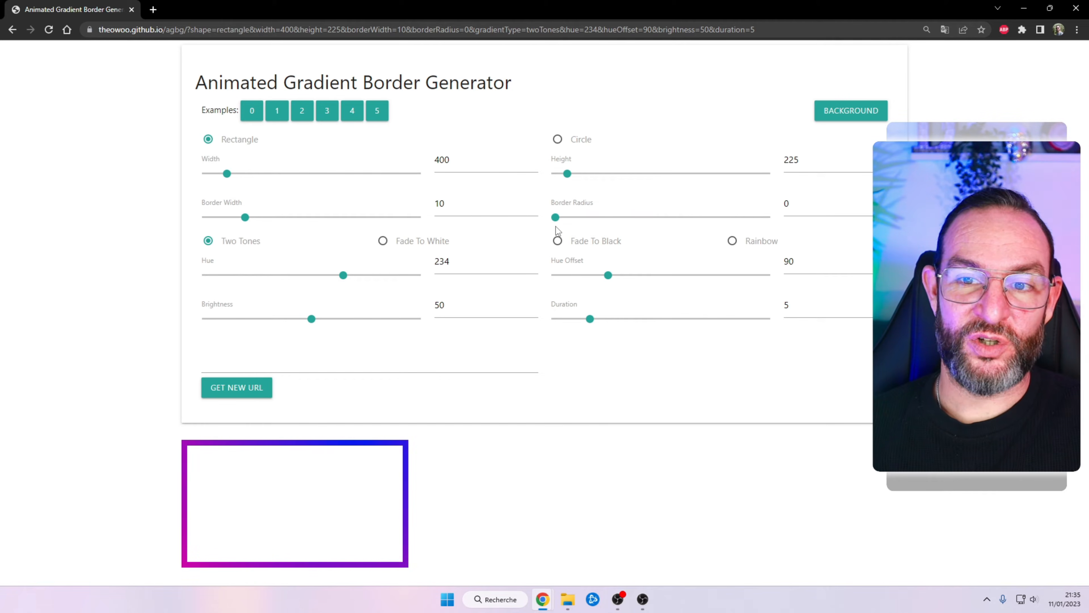
left_click(251, 390)
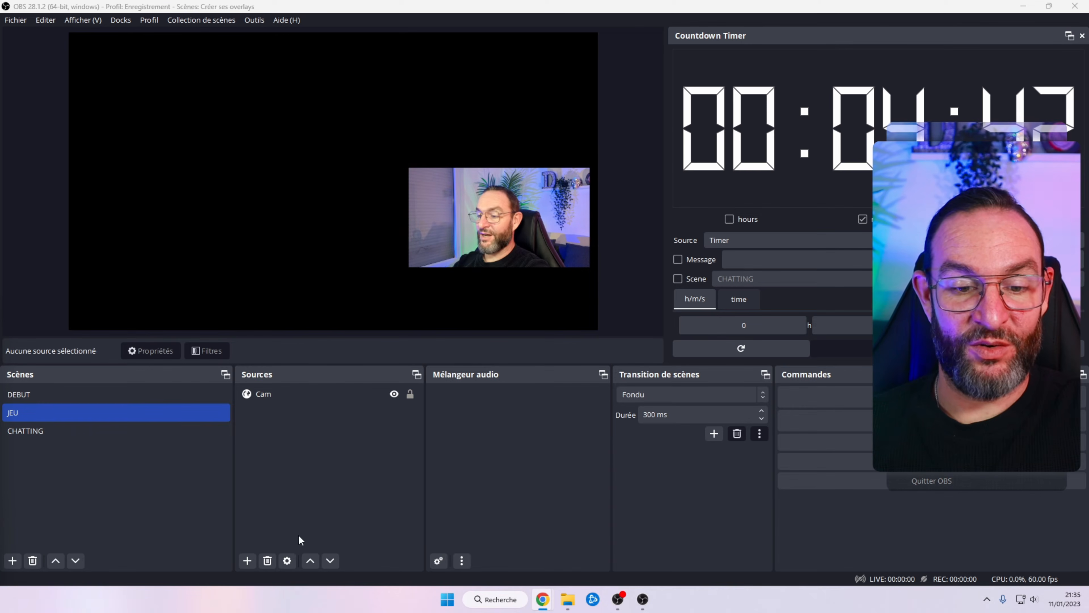
- In OBS, add a browser source named Cadre cam to the JEU scene with the generated border URL, 440 wide and 255 high
left_click(247, 561)
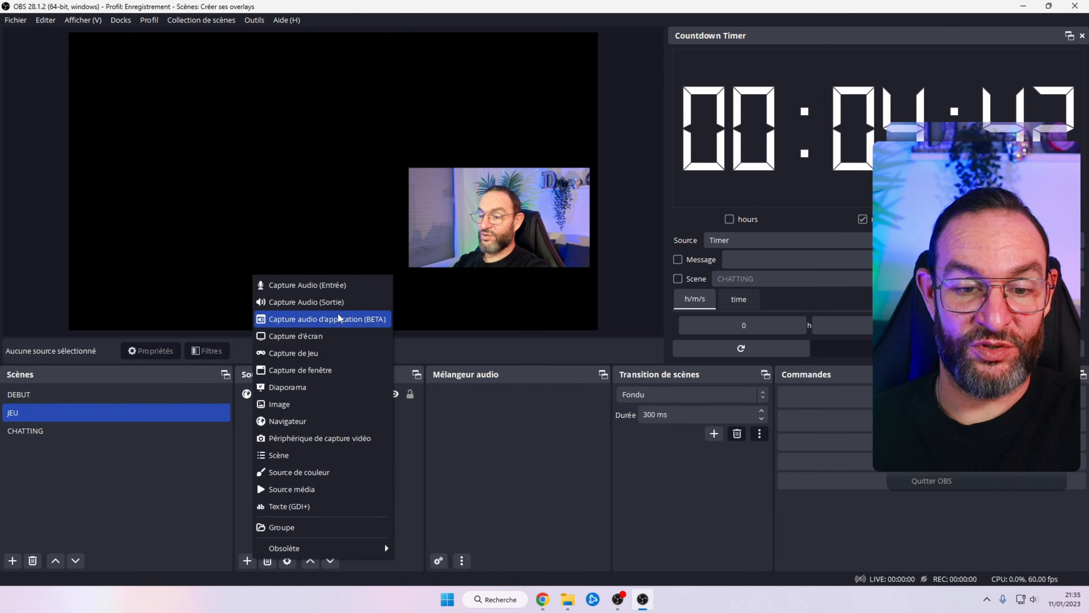
left_click(300, 418)
type("Cadre cam")
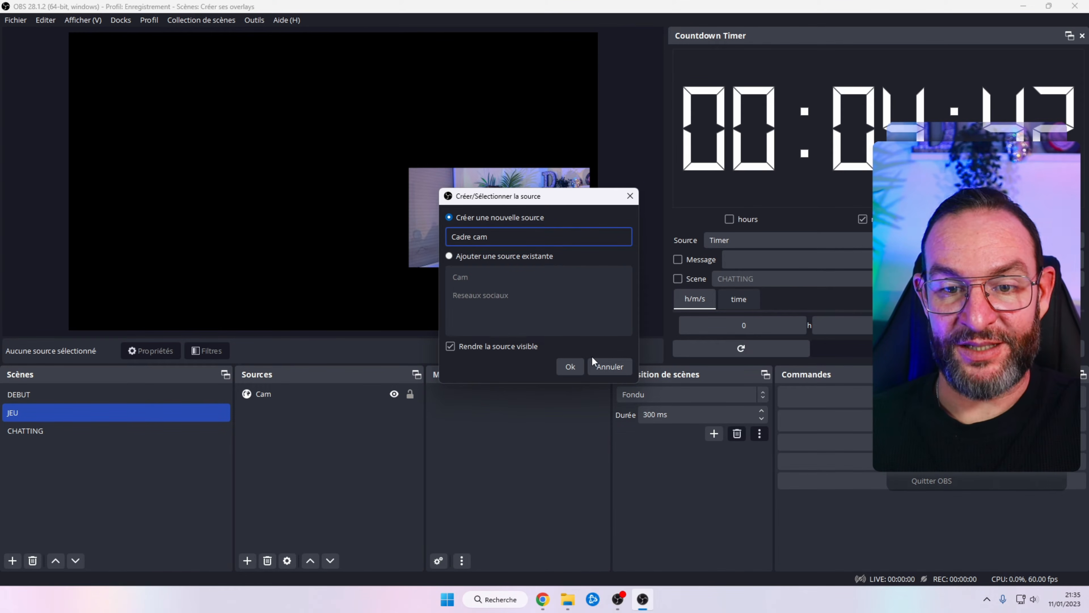
left_click(570, 364)
left_click_drag(563, 316, 361, 307)
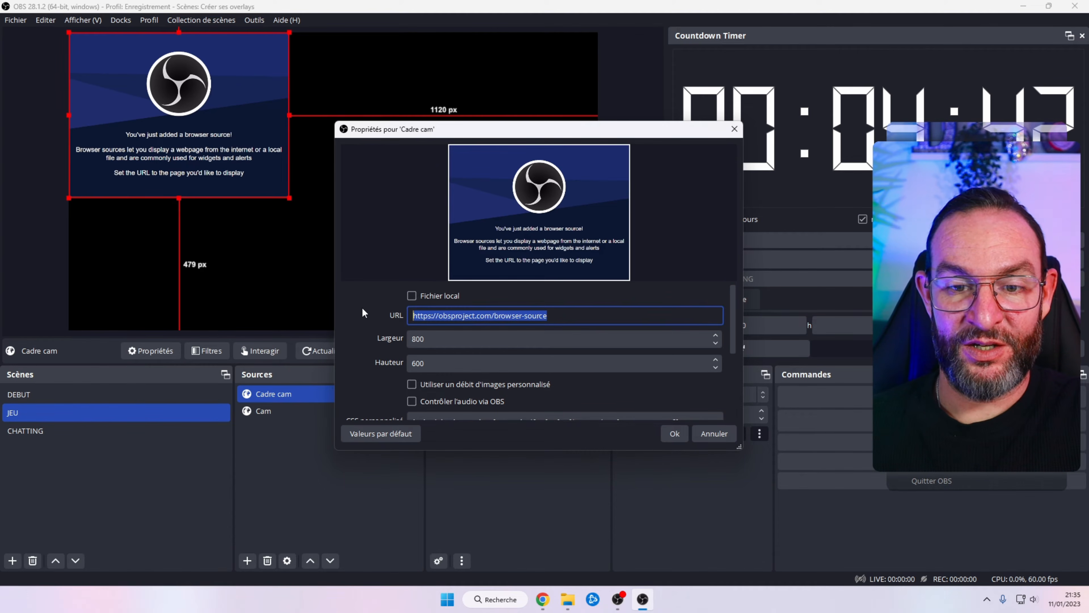
key("ctrl+v")
left_click_drag(441, 339, 348, 331)
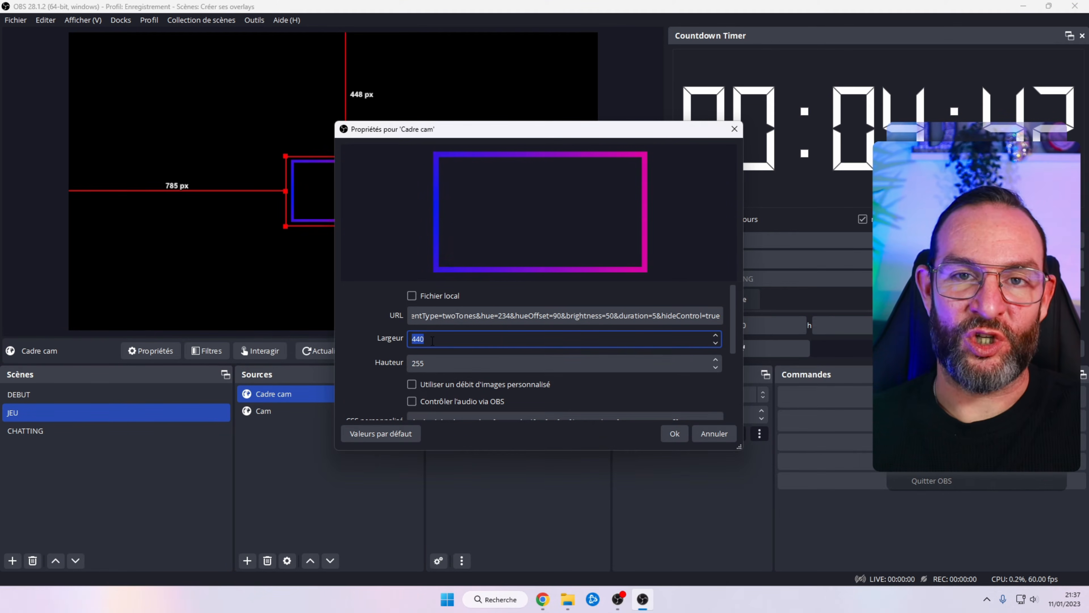
left_click(679, 434)
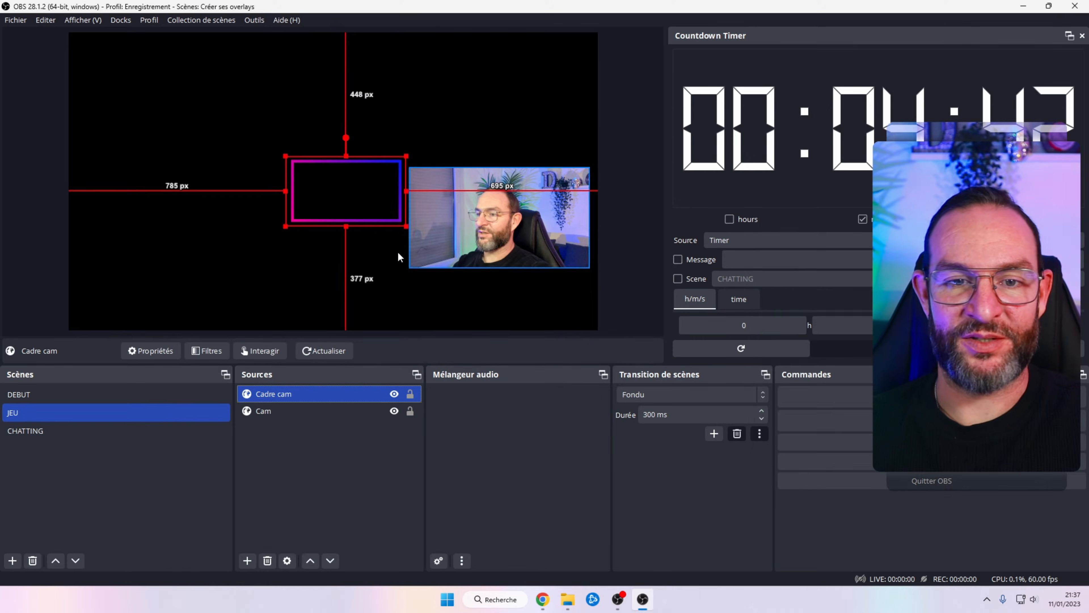
- Enlarge and fit the Cadre cam border around the webcam picture, then group Cadre cam and Cam under the name CAM
left_click_drag(404, 227, 532, 221)
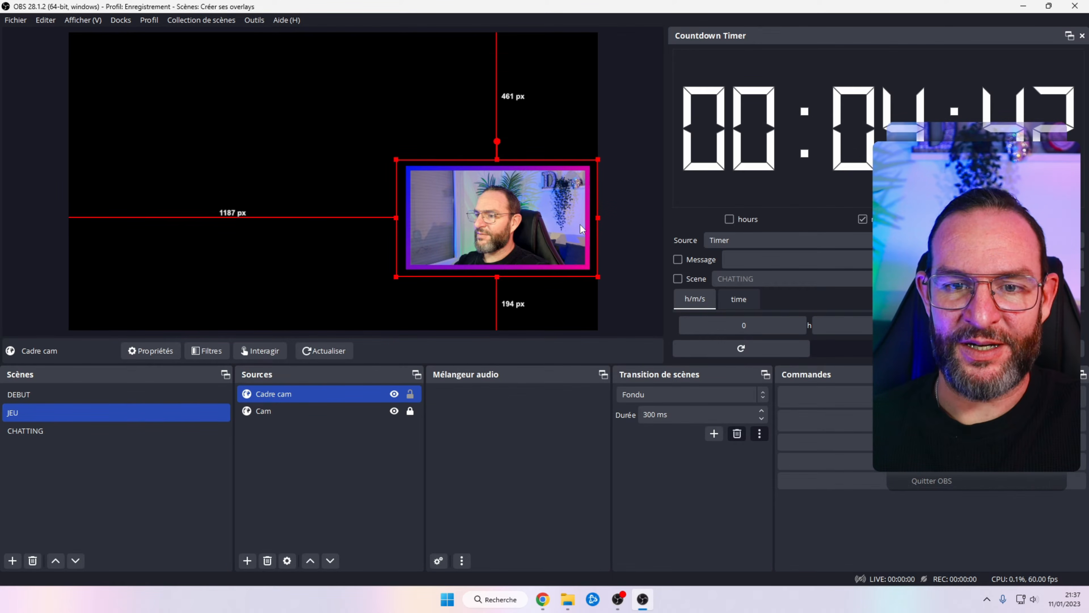
left_click(623, 228)
left_click(283, 411)
left_click(276, 393, "ctrl")
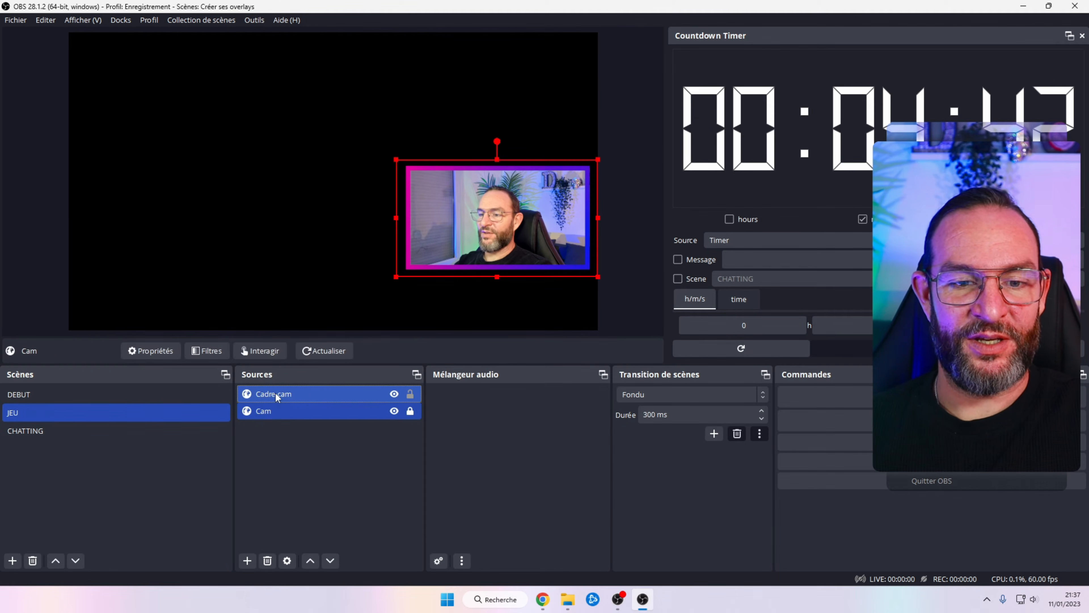
right_click(275, 393)
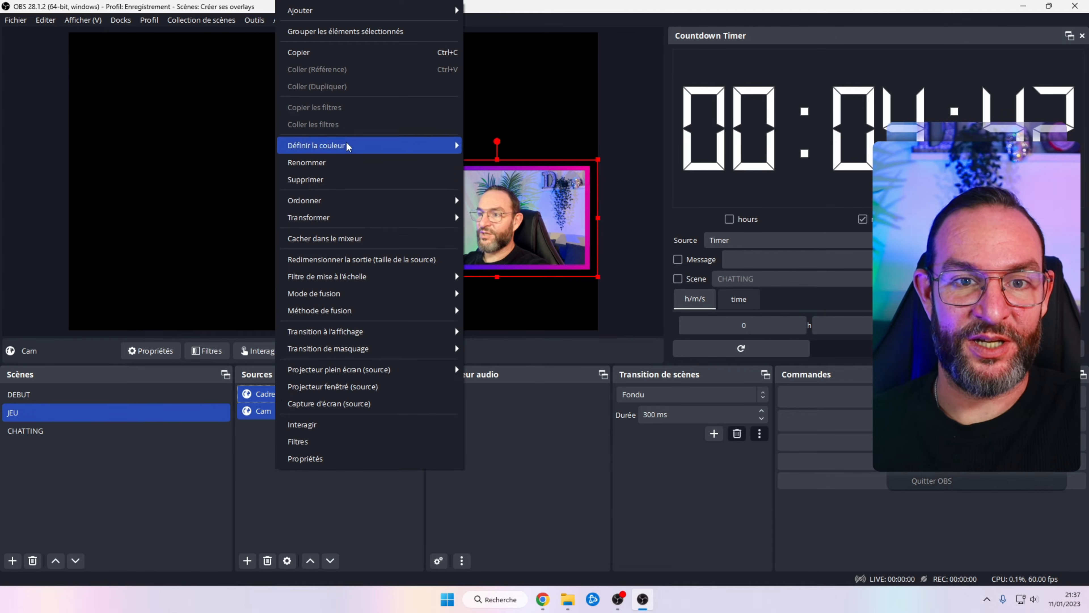
left_click(328, 32)
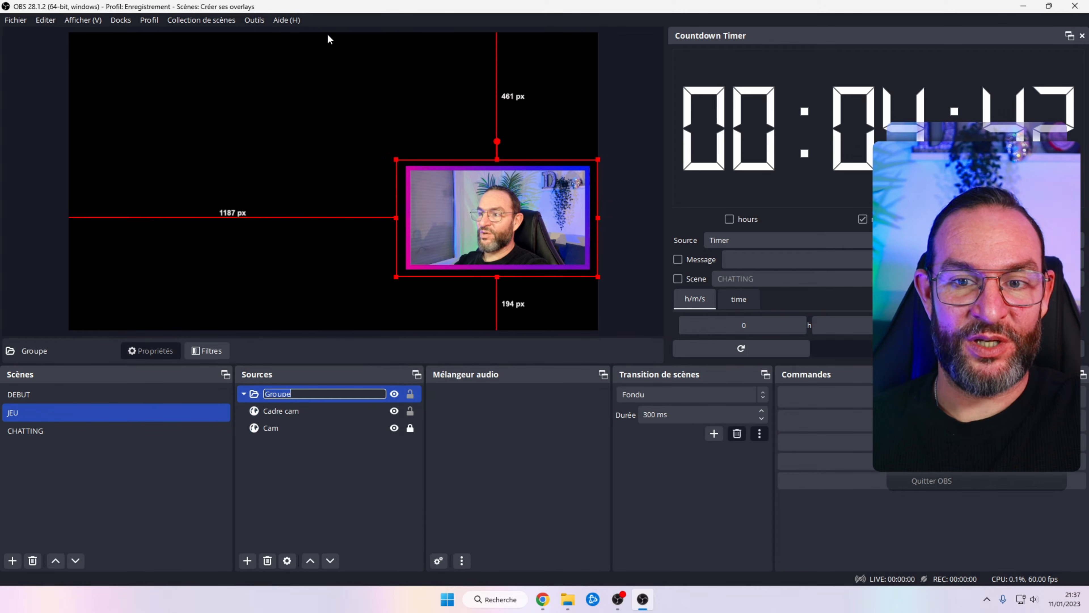
type("CAM")
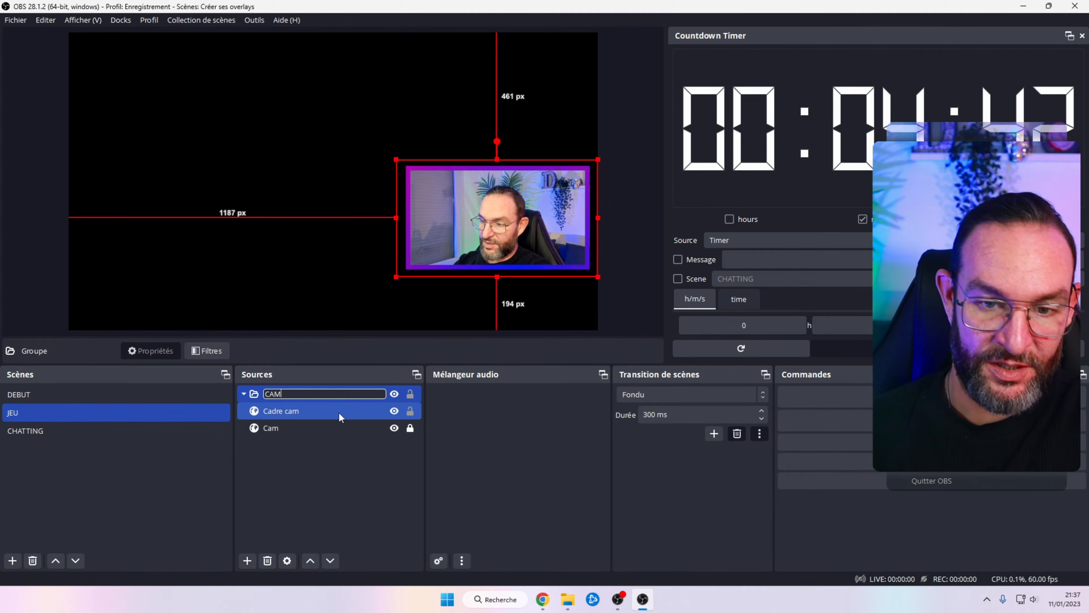
key("Return")
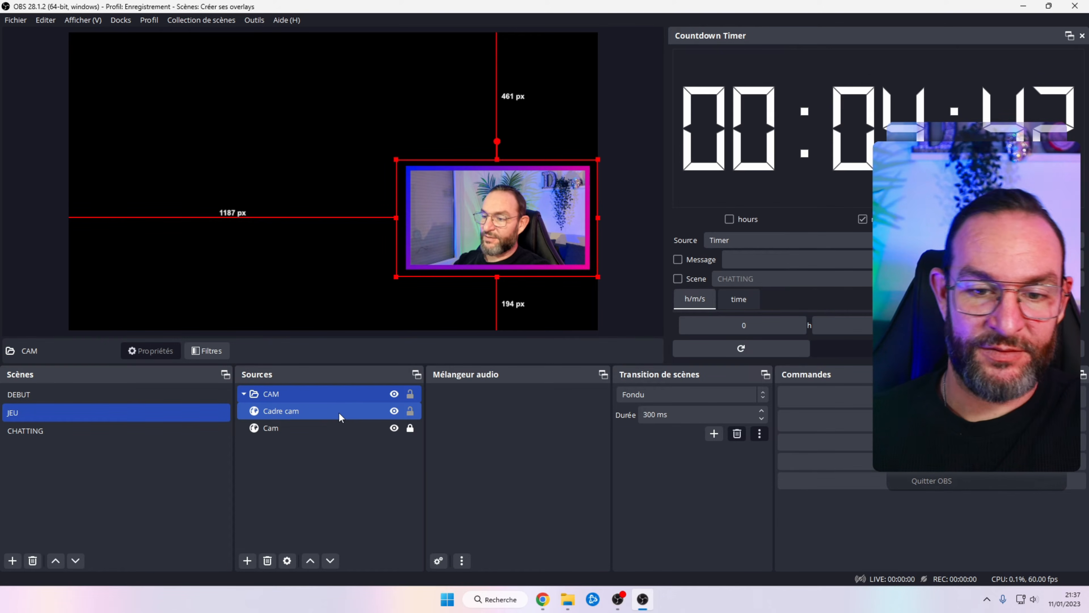
- Lock both Cadre cam and Cam inside the CAM group and collapse the group
left_click(403, 428, "ctrl")
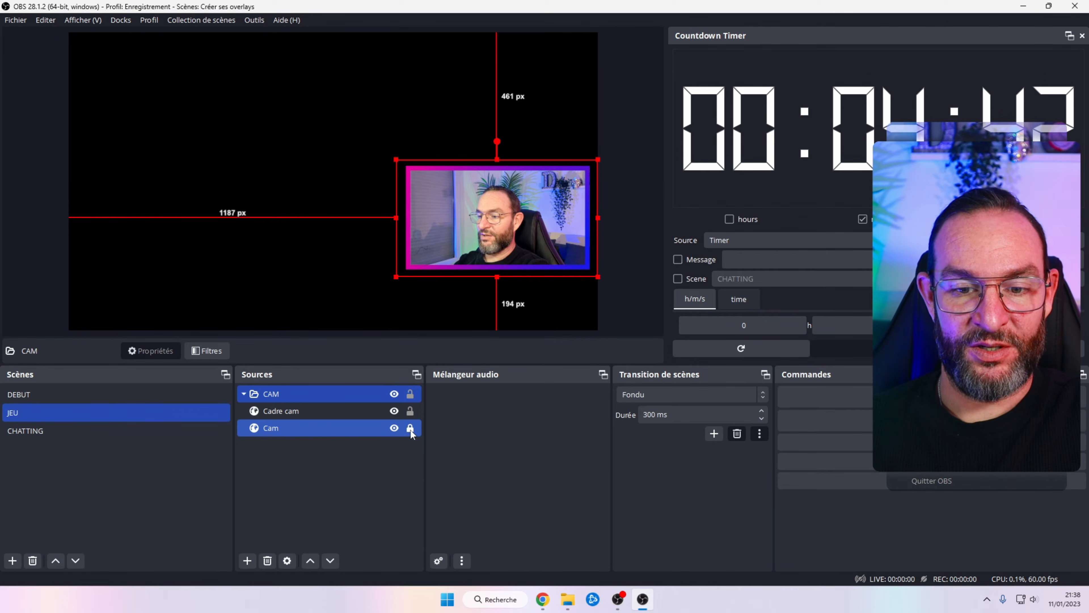
left_click(410, 412)
left_click(410, 428)
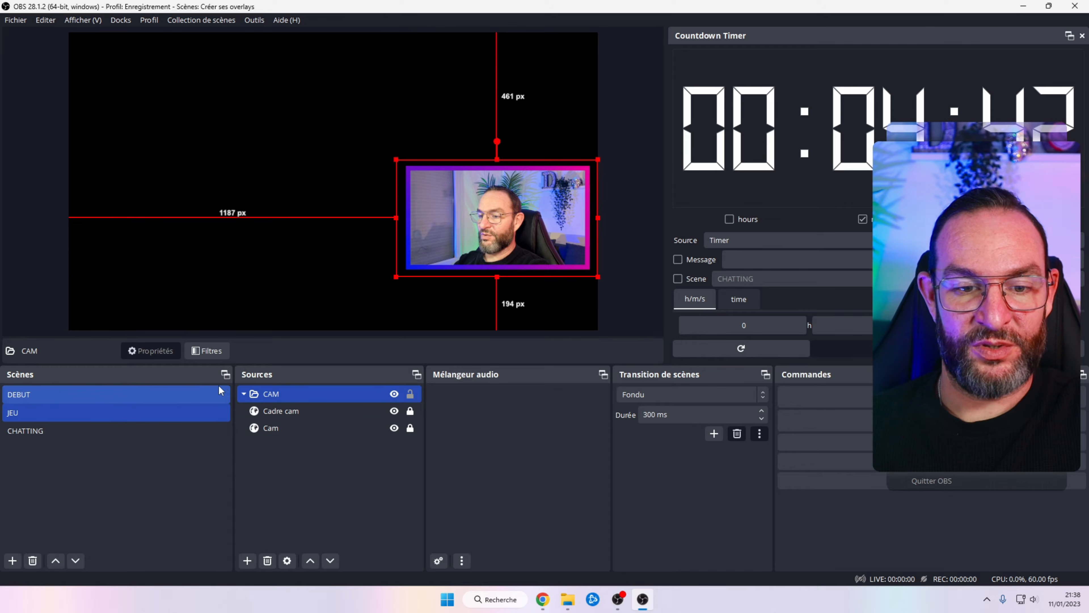
left_click(244, 394)
- Shrink the CAM group and place it against the canvas's right edge in the lower half
left_click_drag(472, 238, 293, 230)
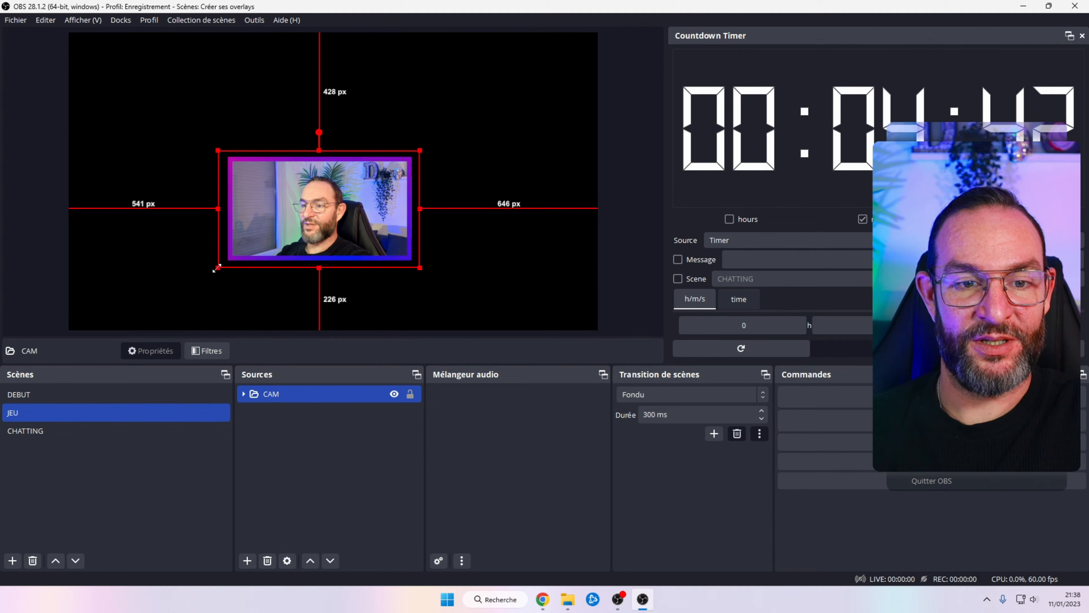
left_click_drag(217, 268, 561, 220)
left_click(632, 206)
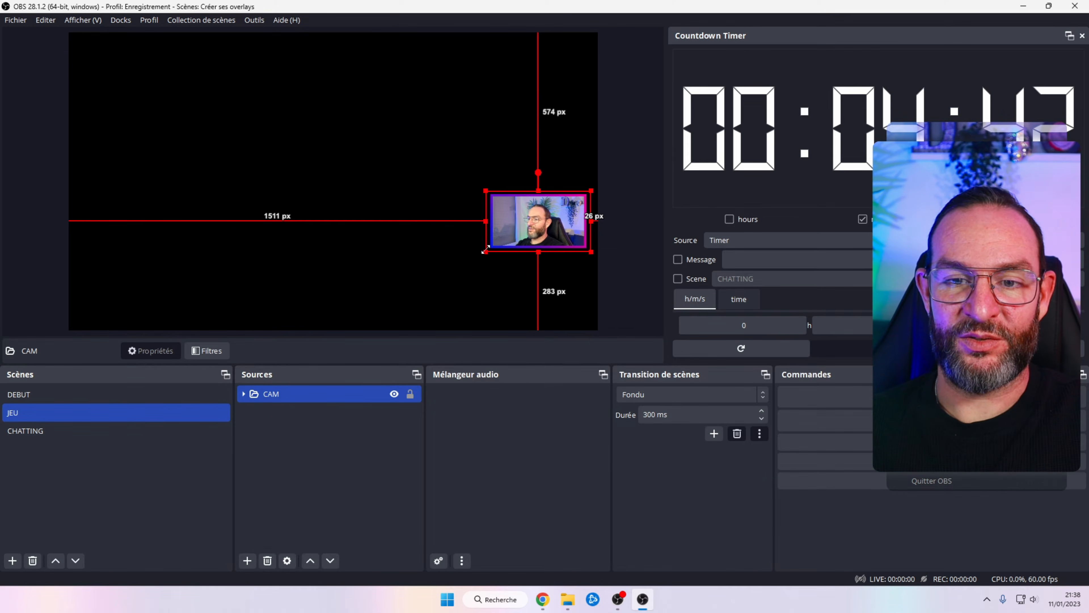
left_click_drag(486, 251, 427, 285)
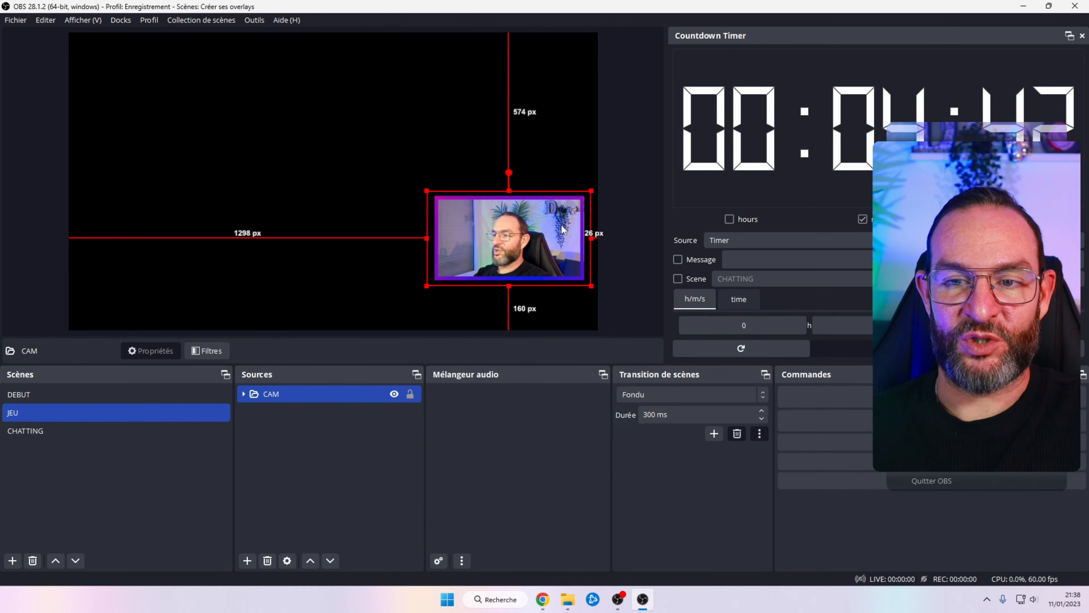
left_click_drag(563, 229, 570, 219)
left_click(635, 185)
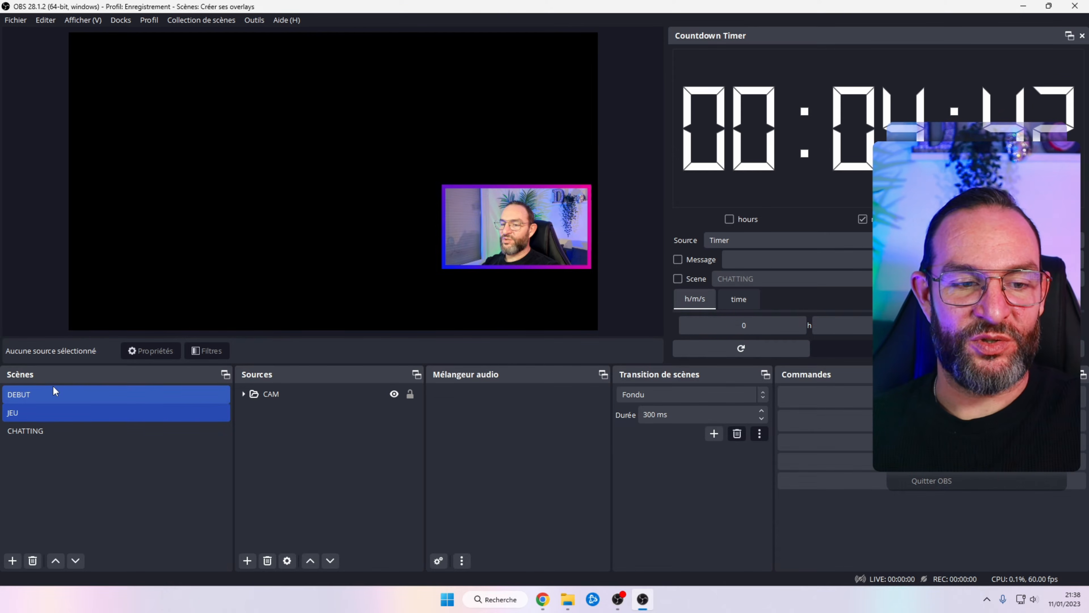
- Copy the Reseaux sociaux source from the DEBUT scene and paste it as a reference into the JEU scene
left_click(45, 390)
left_click(282, 394)
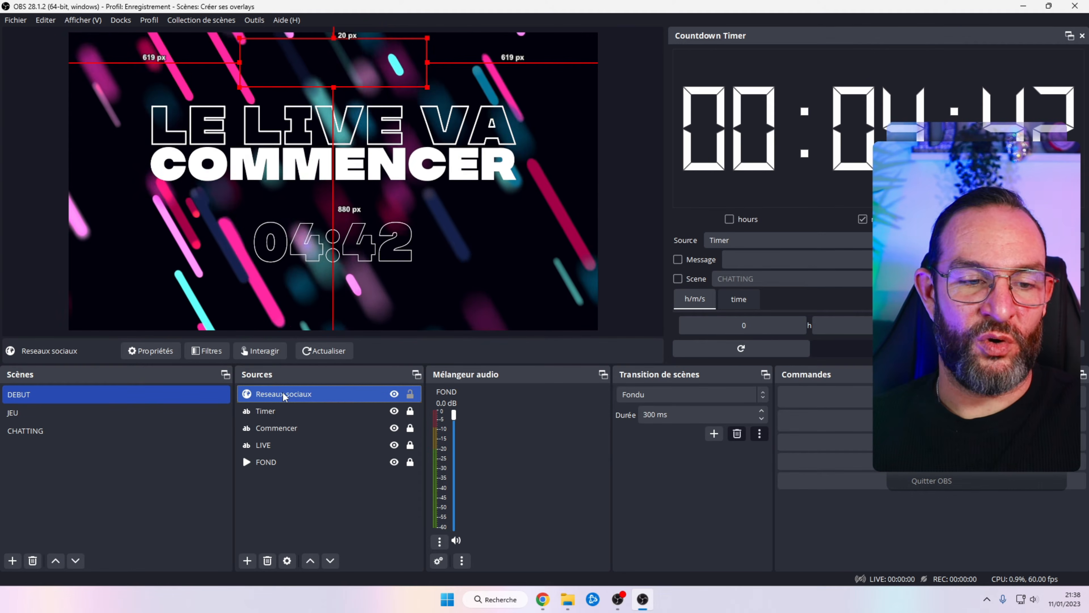
right_click(284, 395)
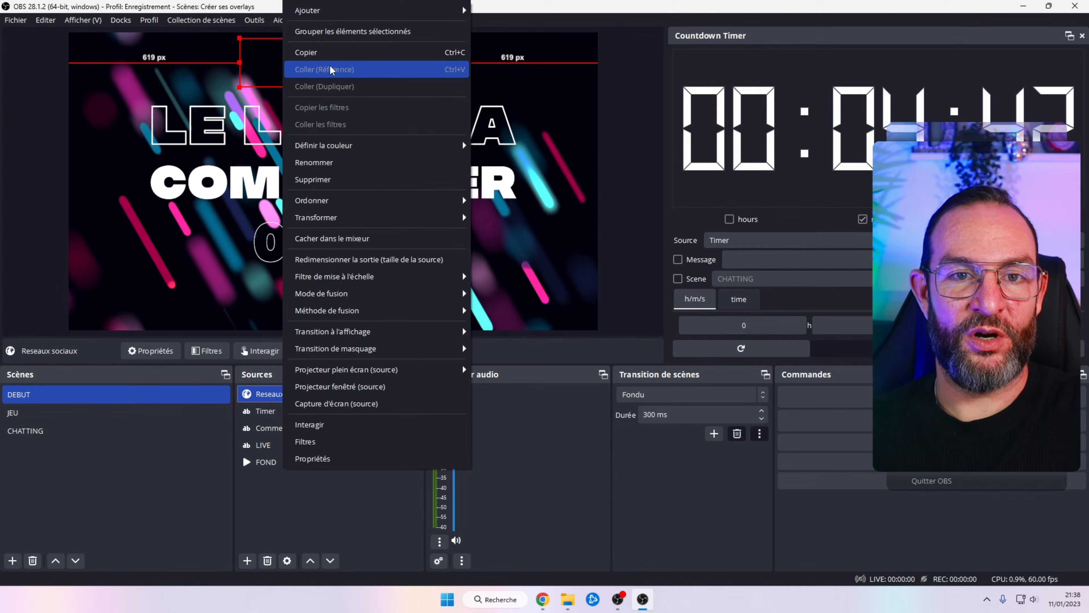
left_click(321, 53)
left_click(42, 416)
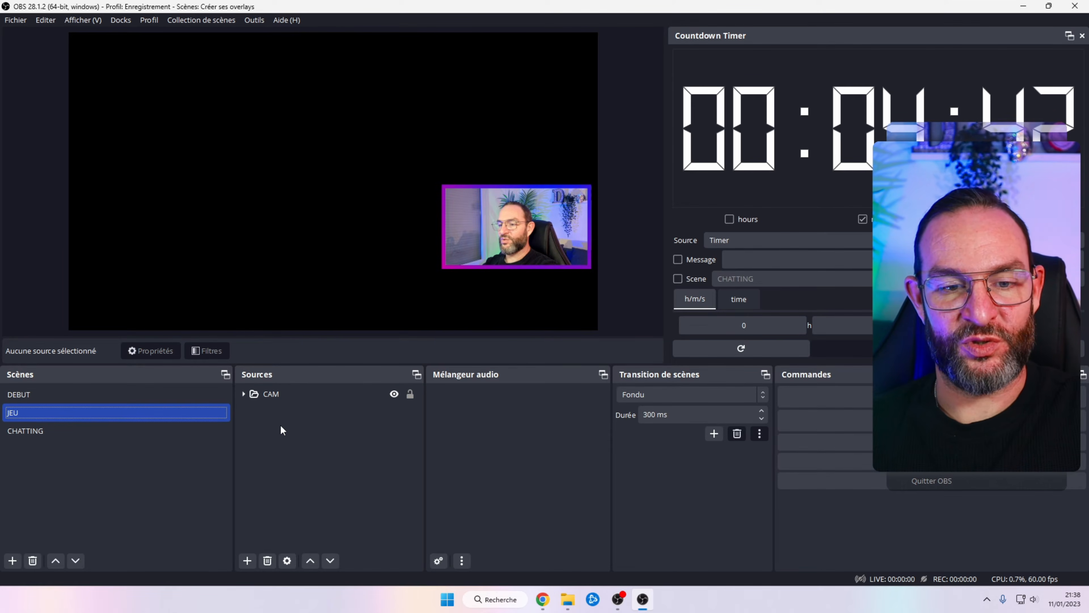
right_click(270, 509)
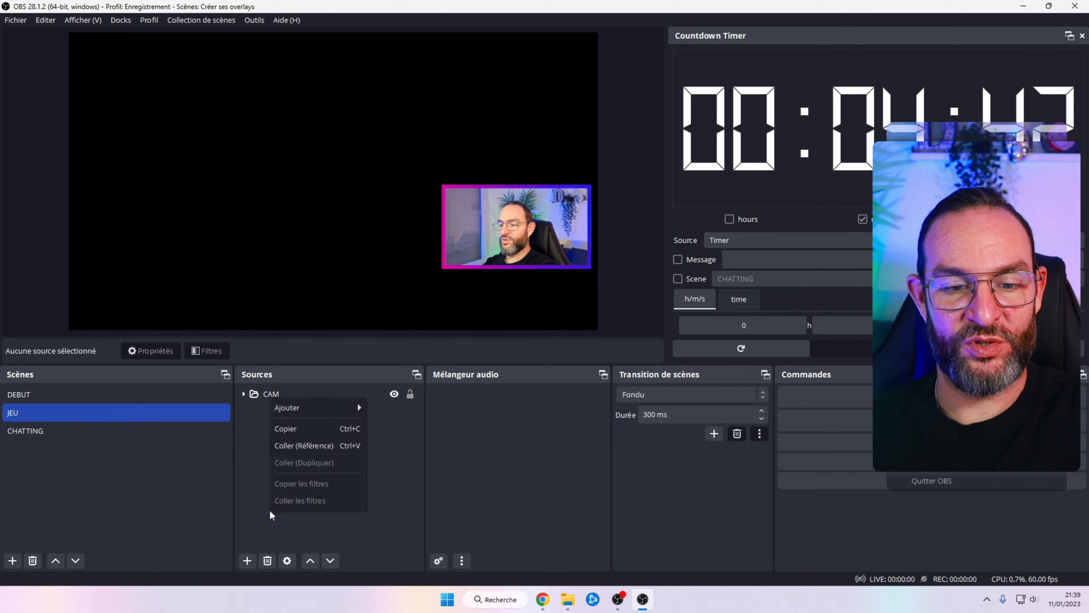
left_click(294, 445)
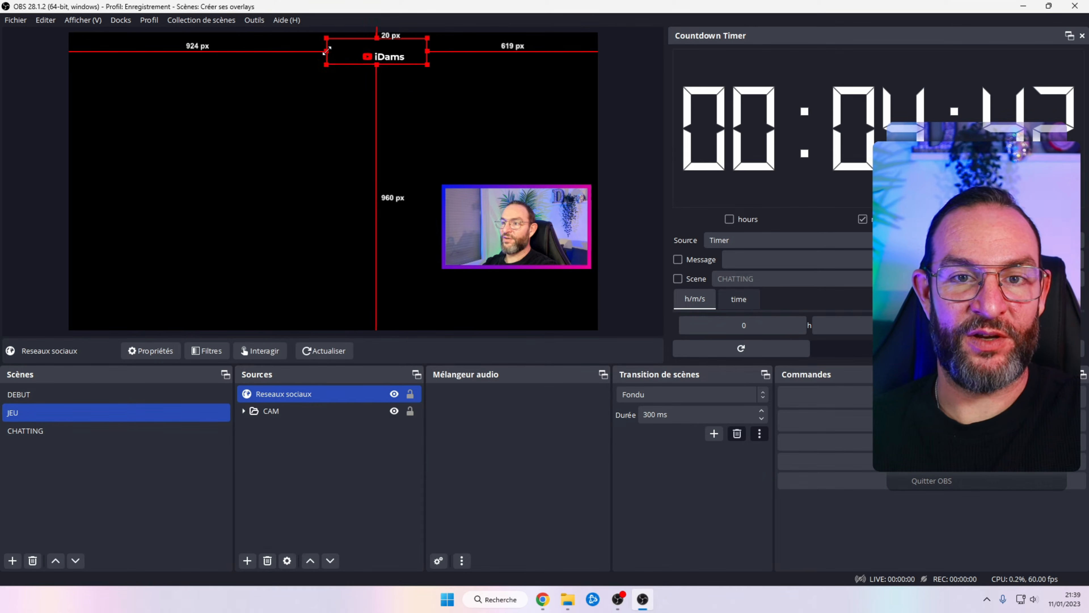
- Place the Reseaux sociaux source directly above the webcam frame, about 1418 px from the canvas's left edge and 458 px from its top
left_click_drag(343, 62, 519, 167)
left_click(620, 198)
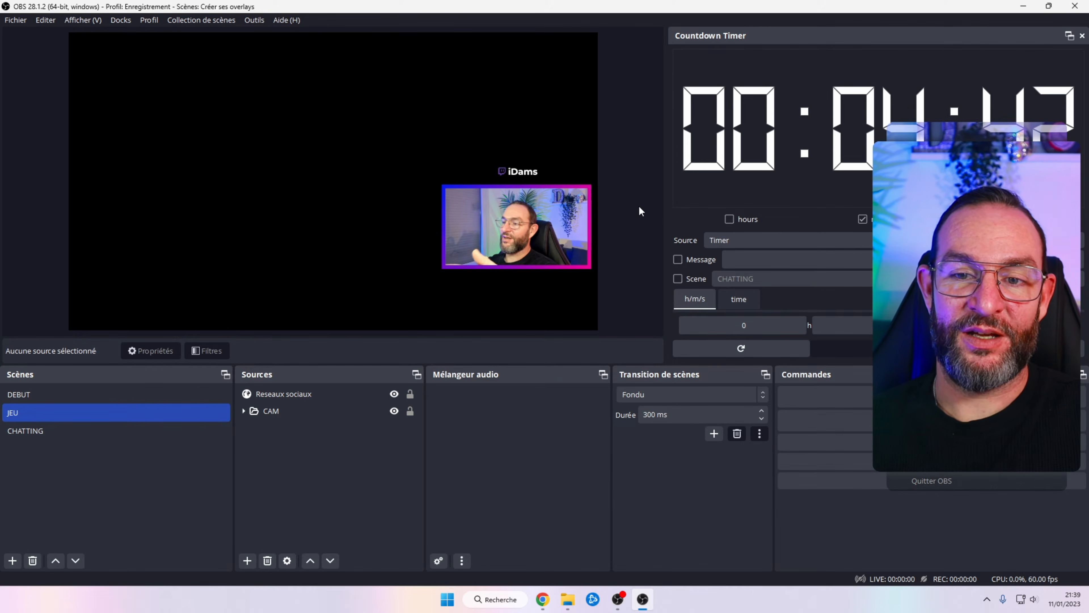
left_click(522, 172)
left_click_drag(522, 173, 520, 177)
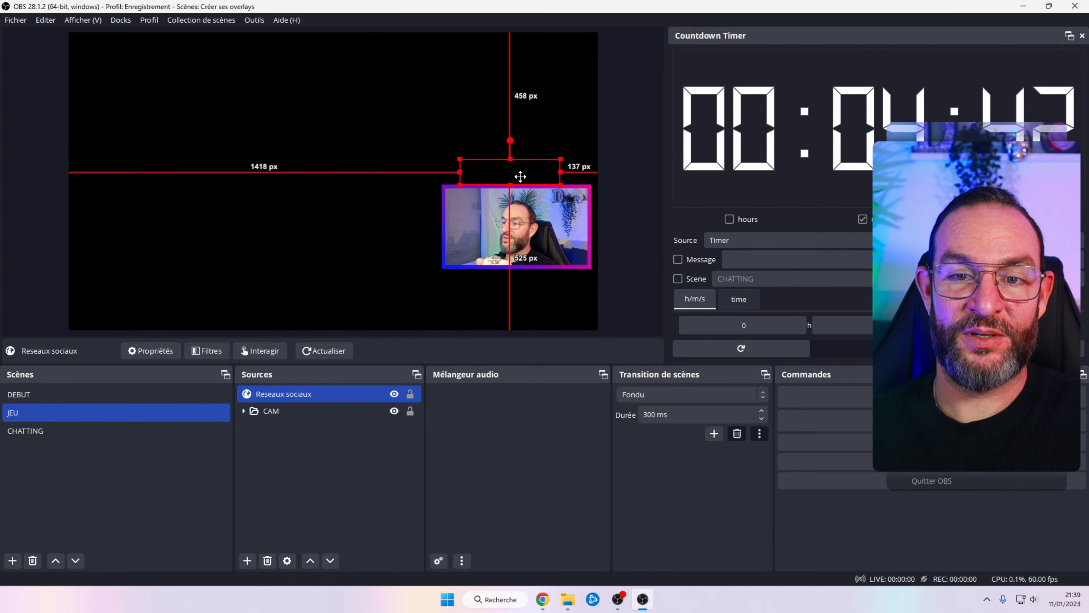
left_click(630, 209)
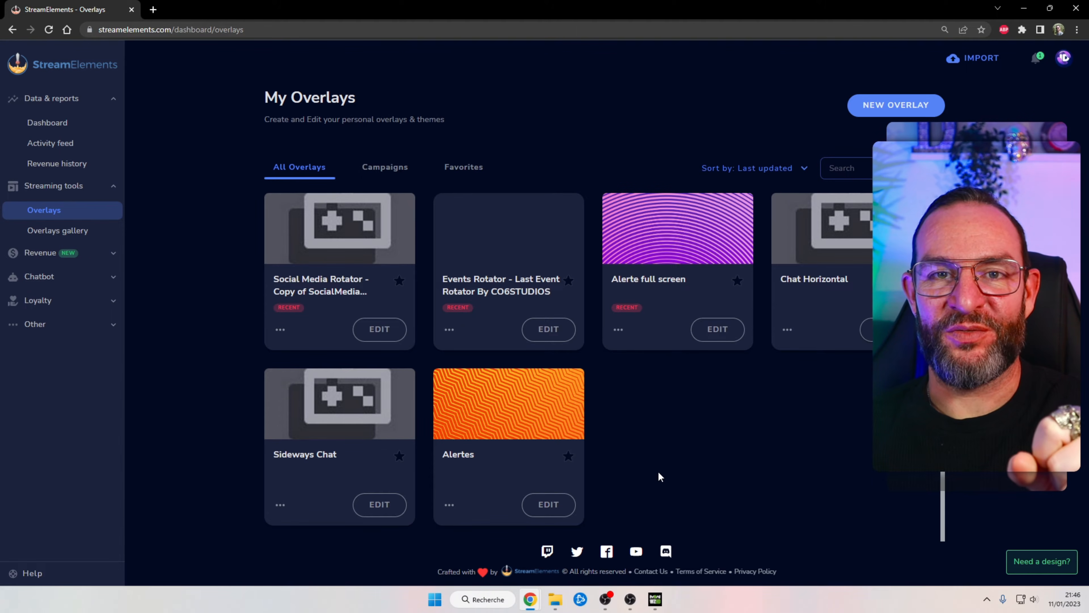
- Open the Chat Horizontal overlay for editing, copy its overlay URL, and switch to OBS
left_click(886, 329)
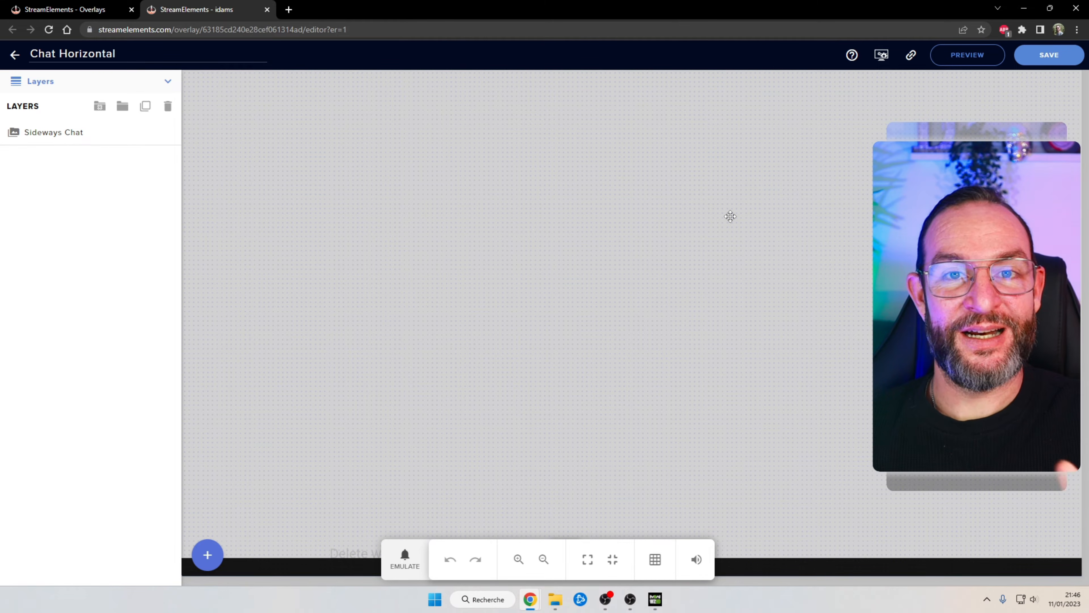
left_click(909, 56)
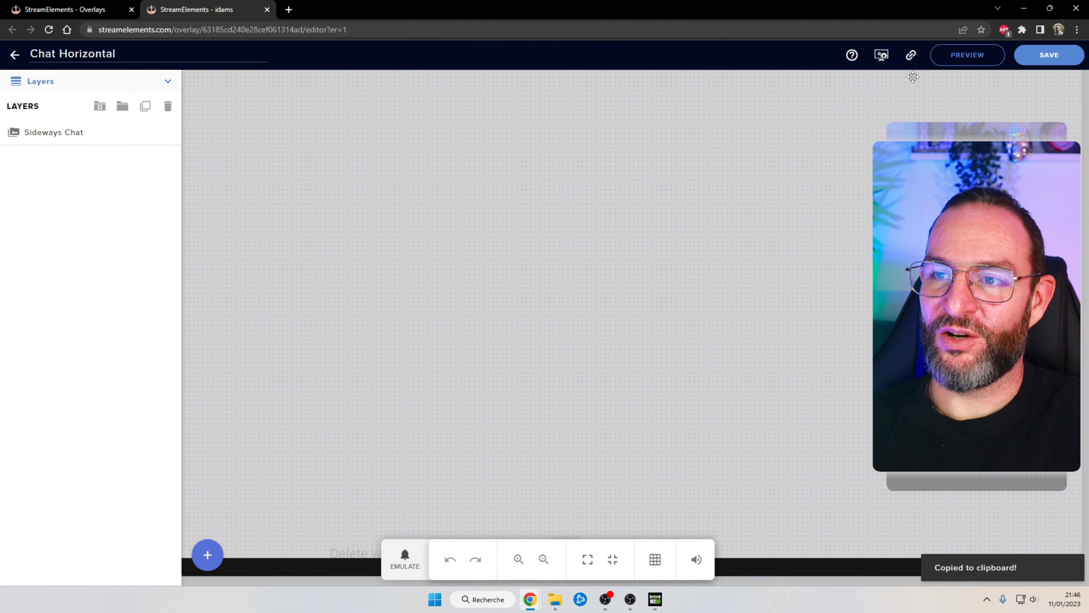
key("alt+Tab")
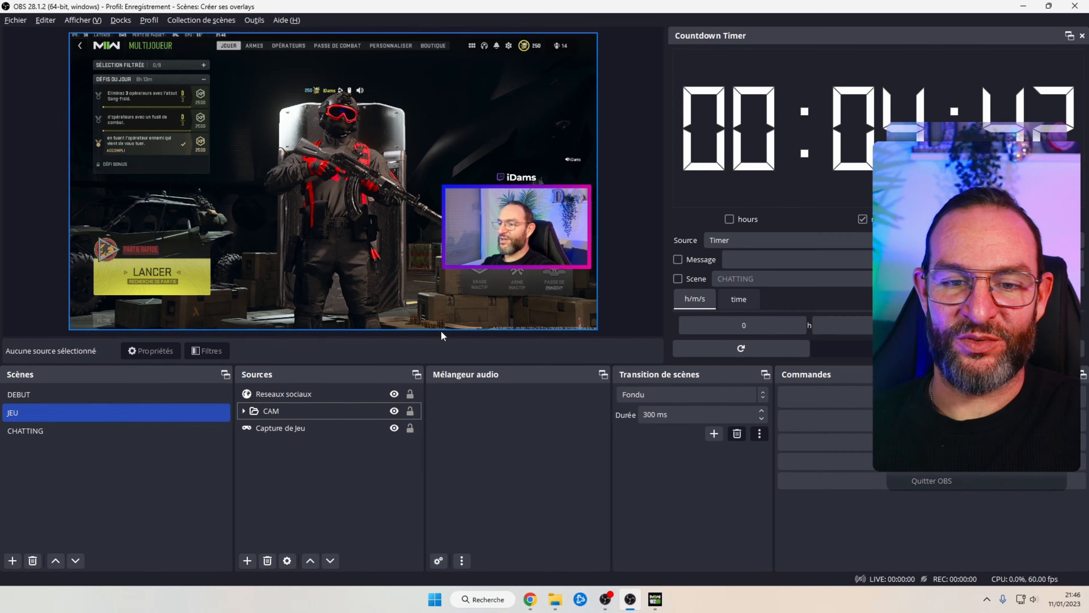
- Add a new browser source named Chat to the JEU scene
left_click(247, 560)
left_click(301, 421)
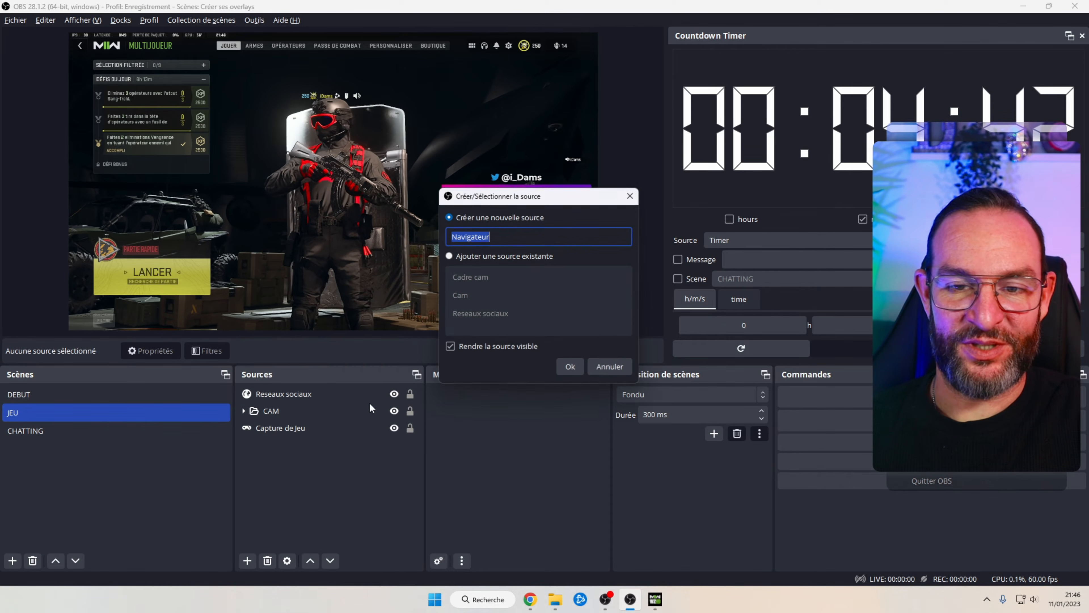
type("Chat")
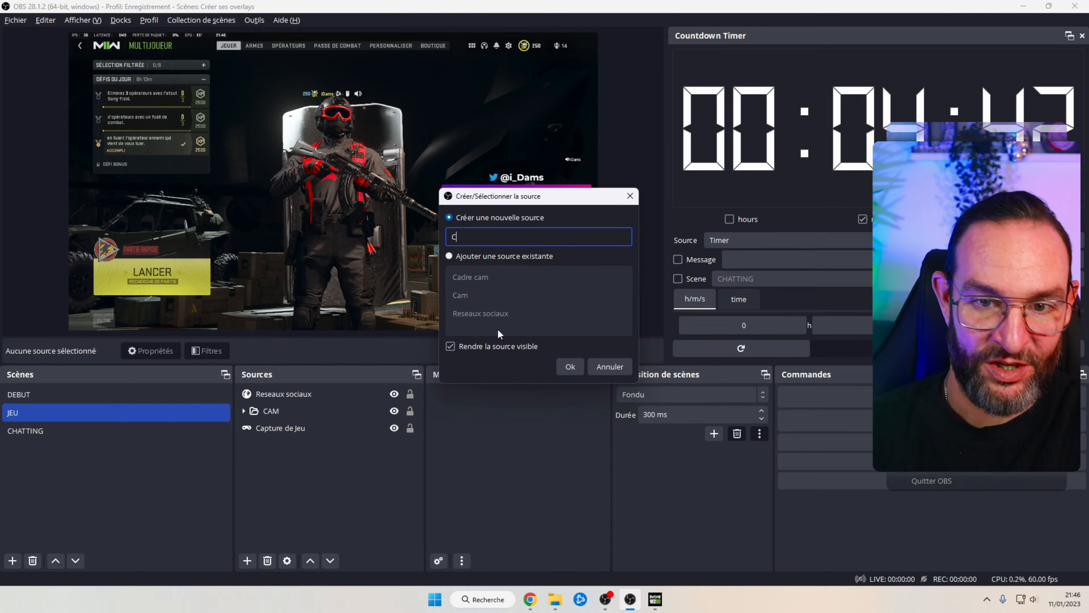
key("Return")
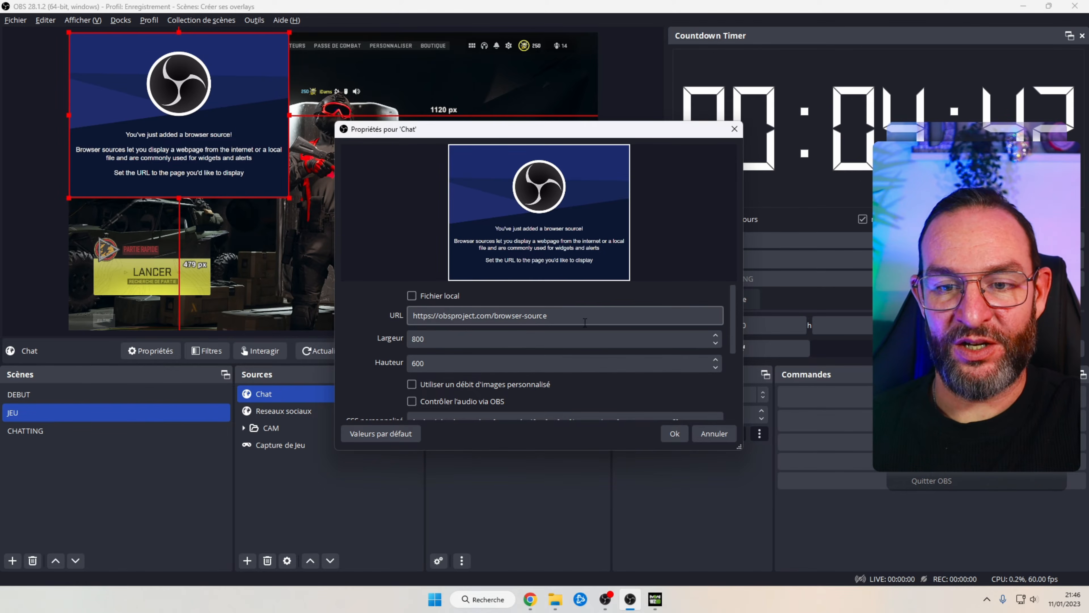
- Give the Chat source the copied overlay URL with a width of 1920 and a height of 1080
left_click_drag(551, 316, 481, 315)
double_click(433, 337)
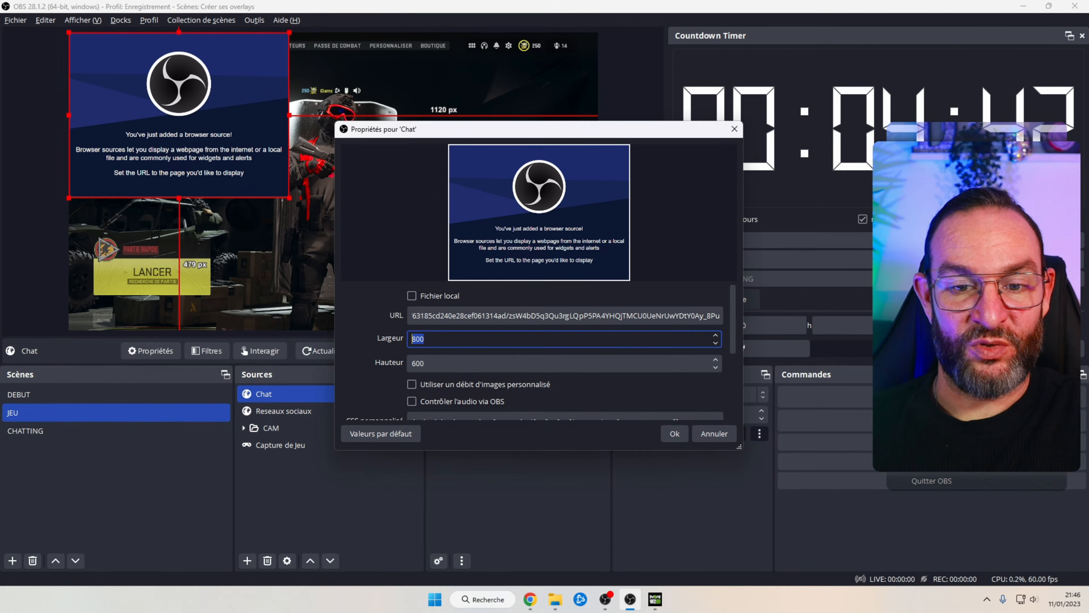
type("190")
key("BackSpace")
type("20")
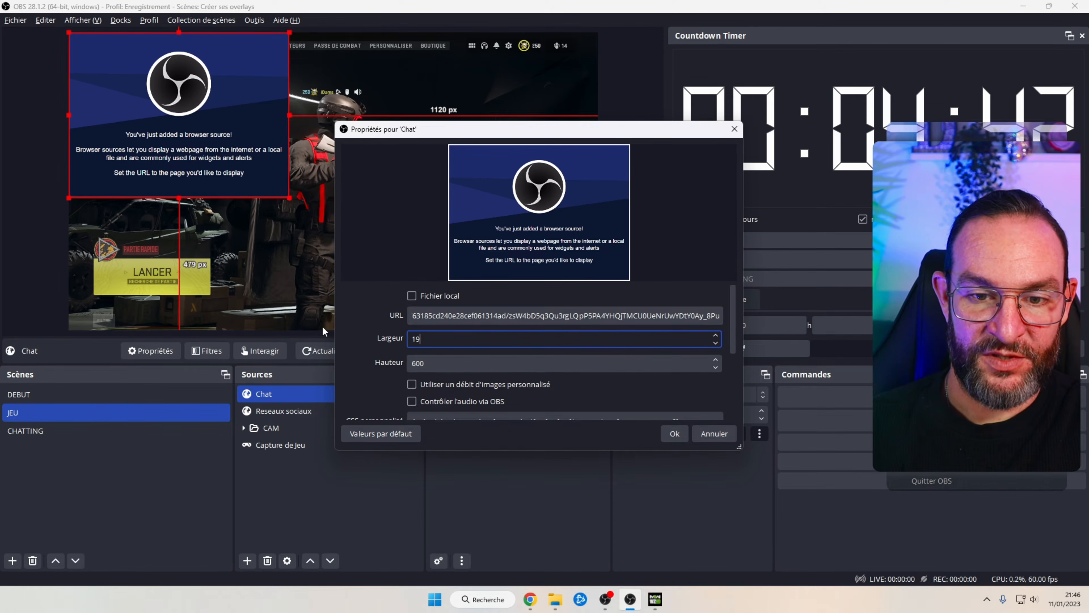
key("Tab")
type("1080")
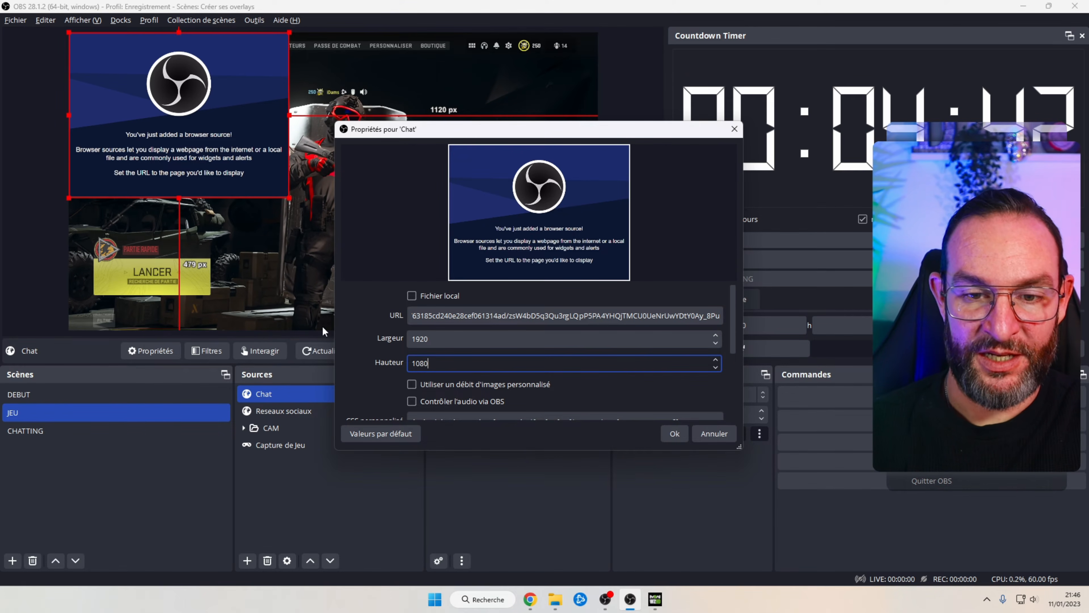
left_click(677, 433)
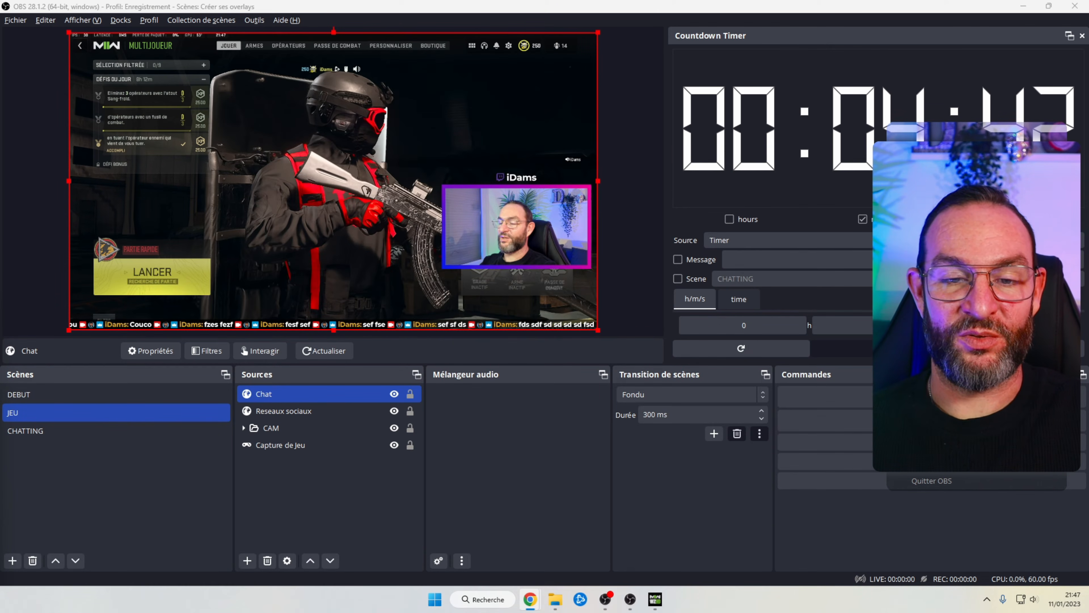
left_click(631, 280)
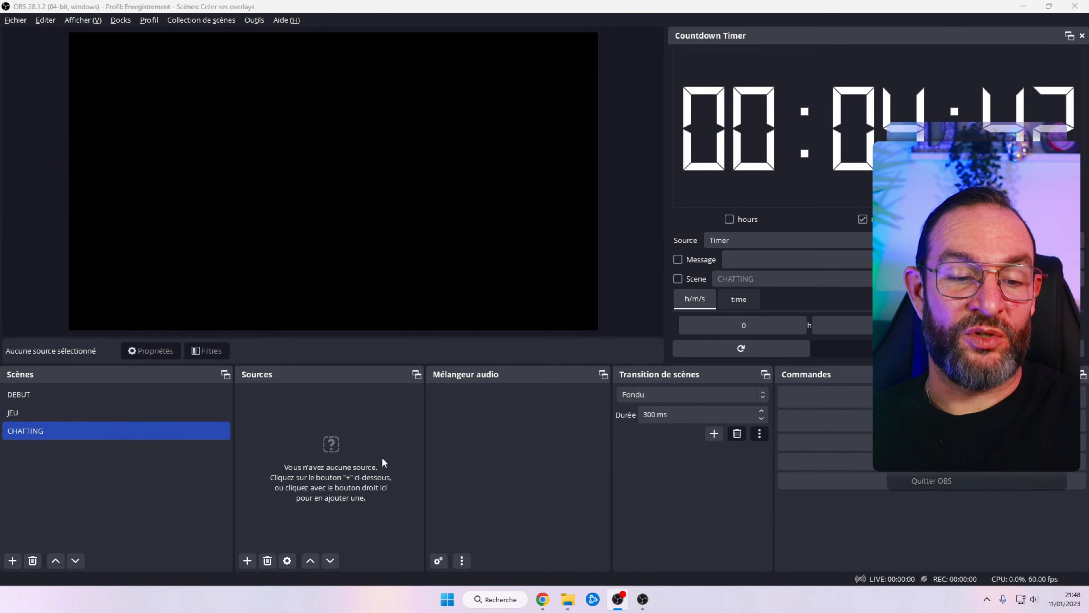
- Copy the FOND background source from the DEBUT scene and paste it into the CHATTING scene
left_click(30, 395)
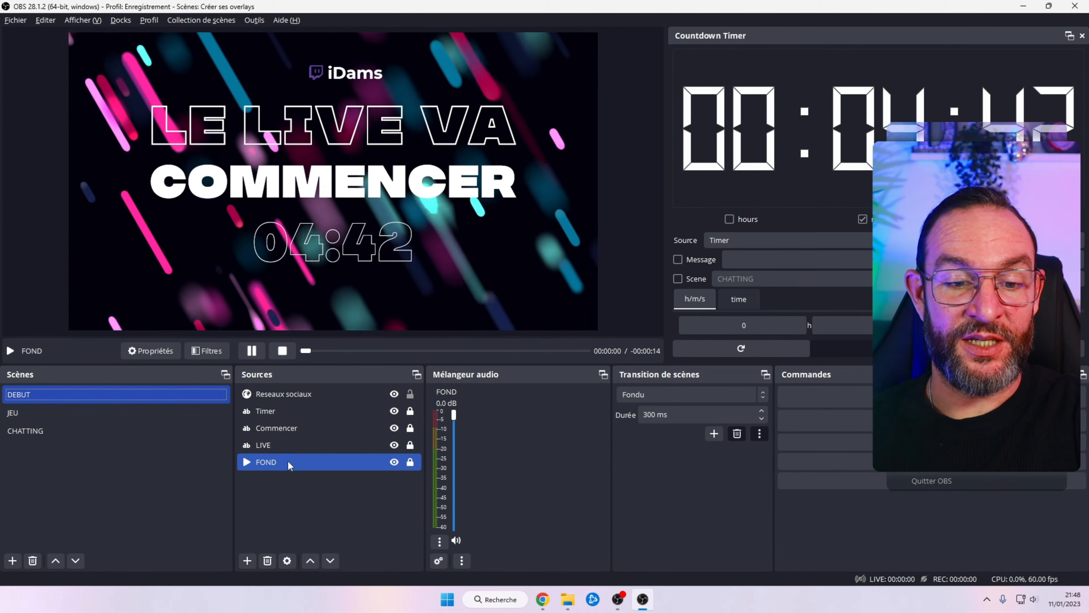
left_click(34, 431)
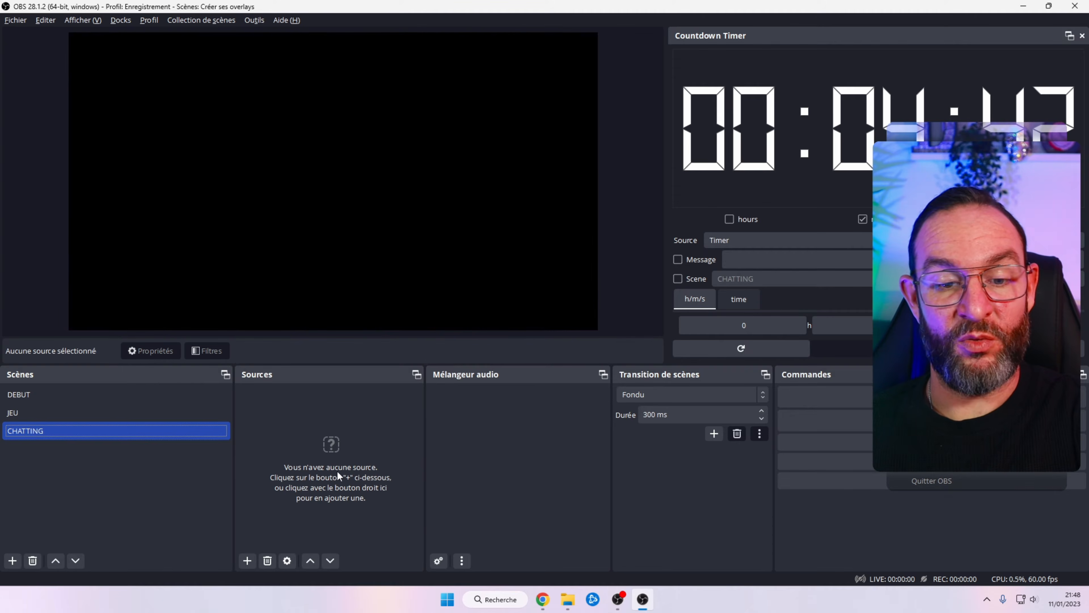
key("ctrl+v")
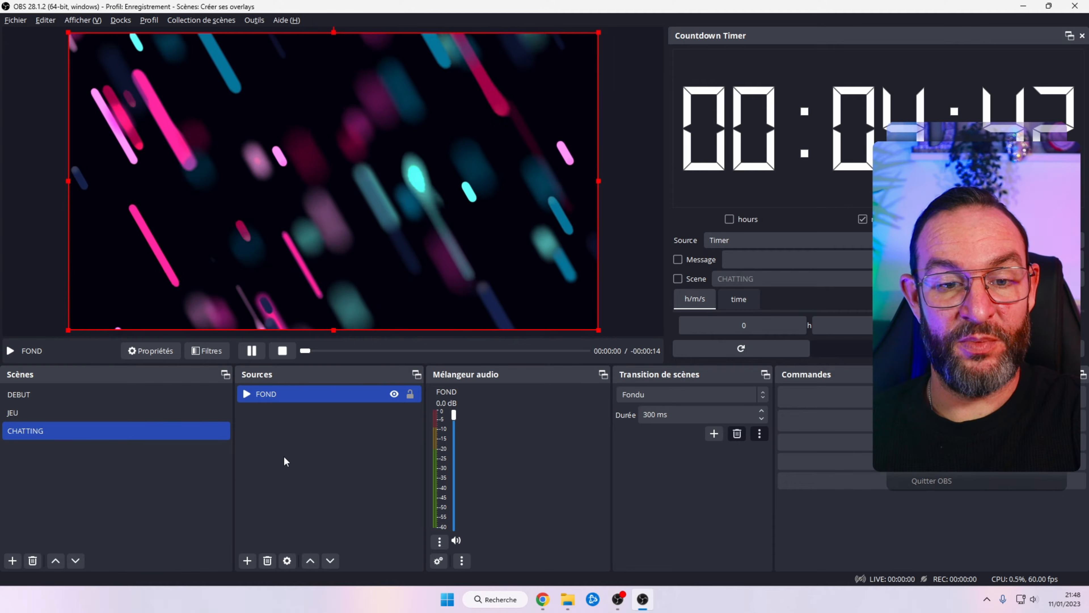
- Add the existing Cam browser source to the CHATTING scene
left_click(248, 560)
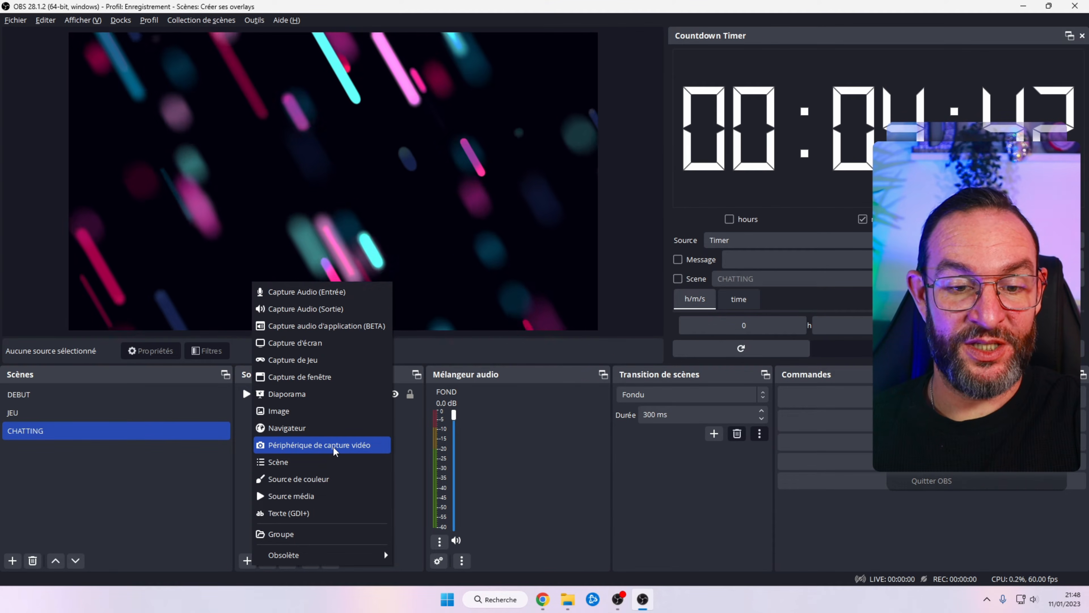
left_click(315, 427)
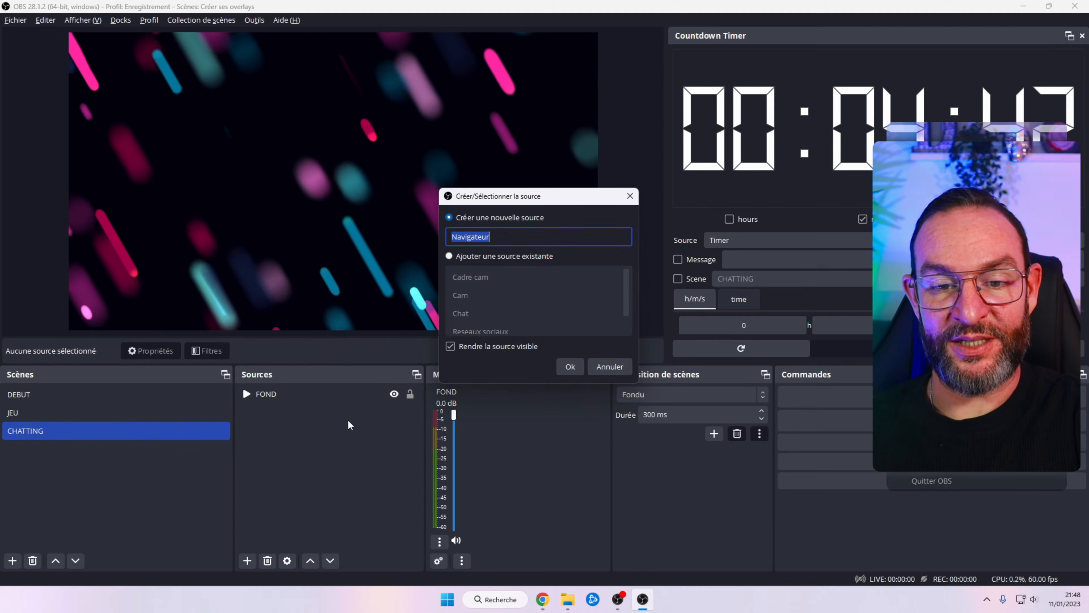
left_click(462, 256)
left_click(481, 278)
left_click(463, 295)
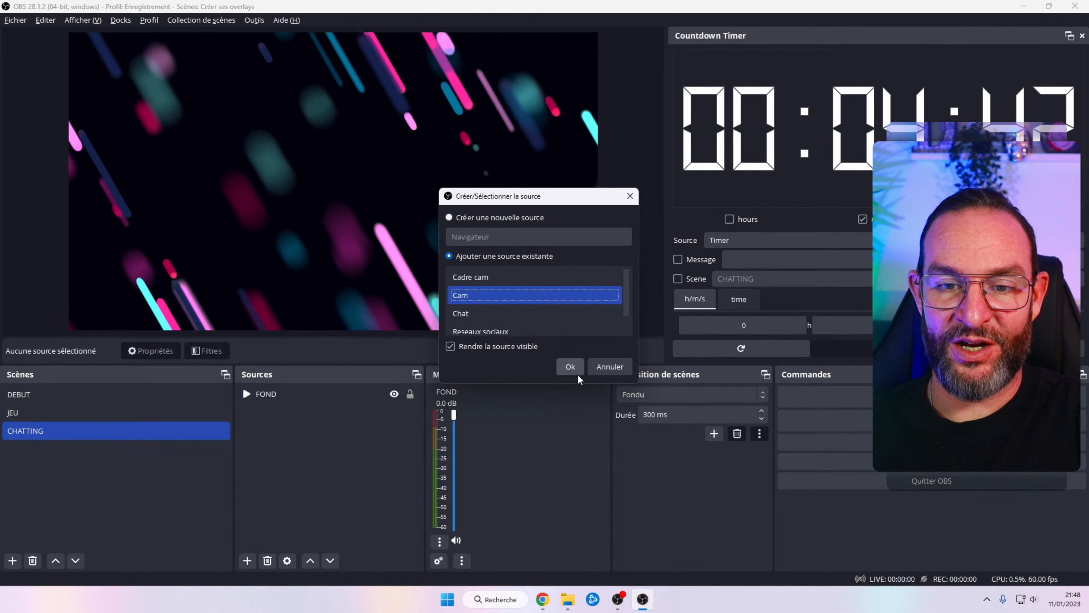
left_click(570, 366)
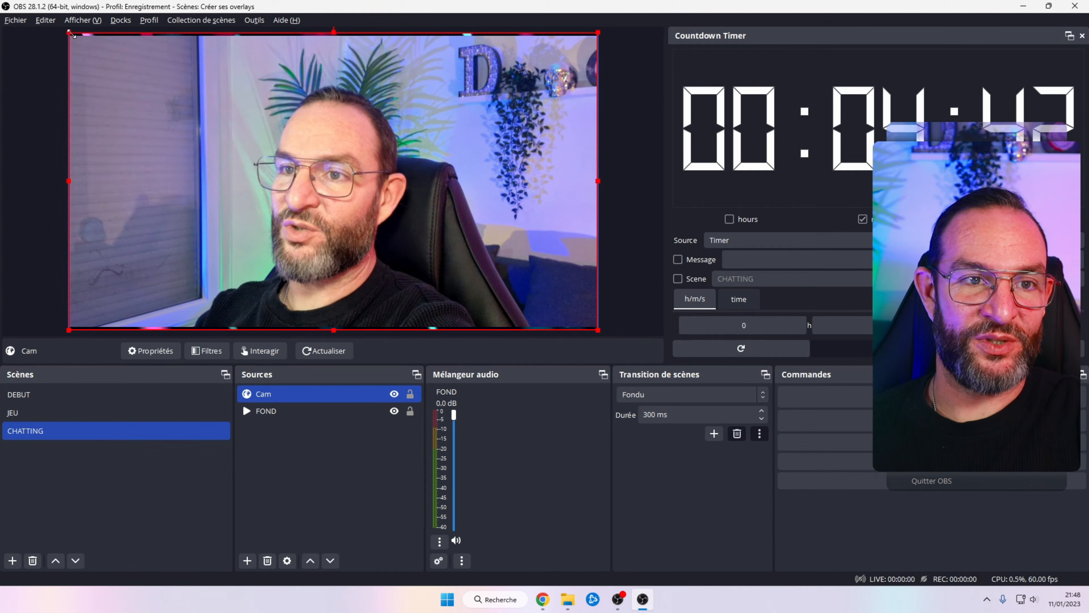
- Shrink the Cam source to start about 545 px from the canvas's left edge, flush with its right edge and with space above and below
left_click_drag(69, 33, 364, 196)
left_click_drag(446, 240, 447, 176)
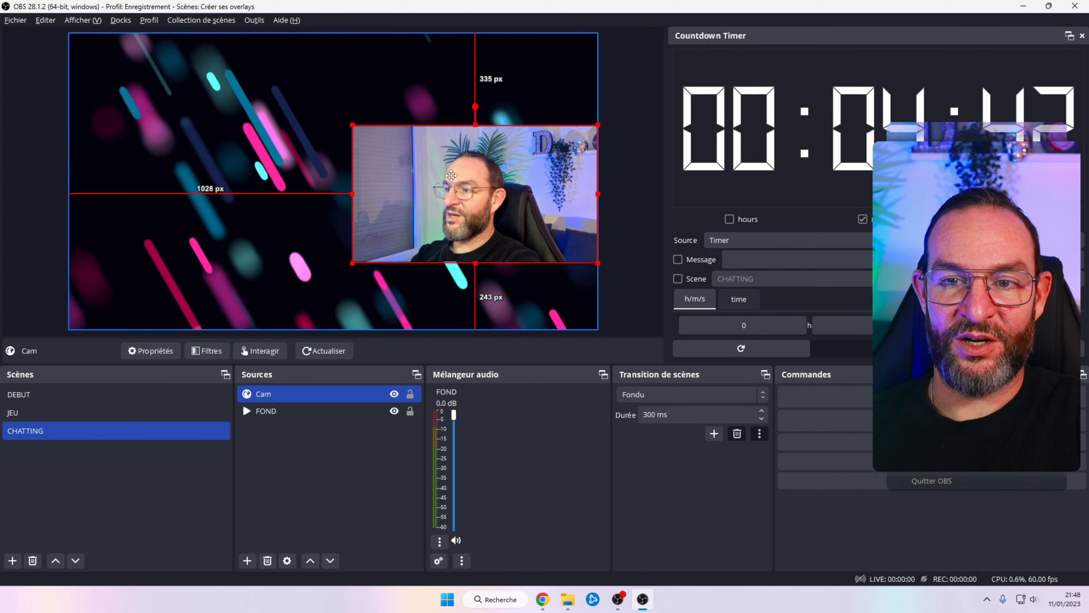
left_click_drag(352, 124, 219, 42)
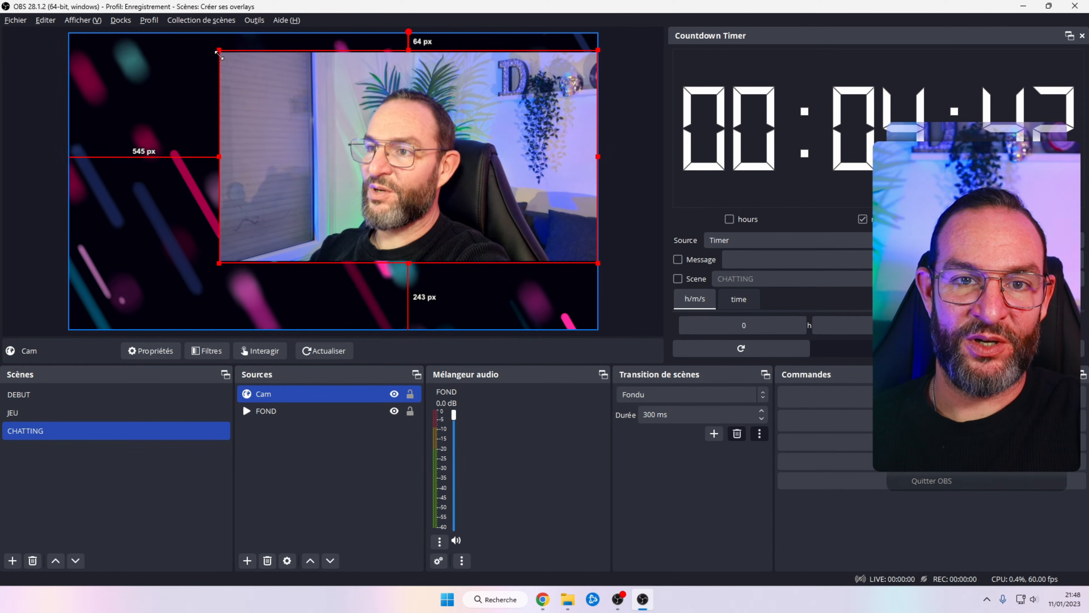
left_click_drag(291, 147, 293, 180)
left_click(97, 111)
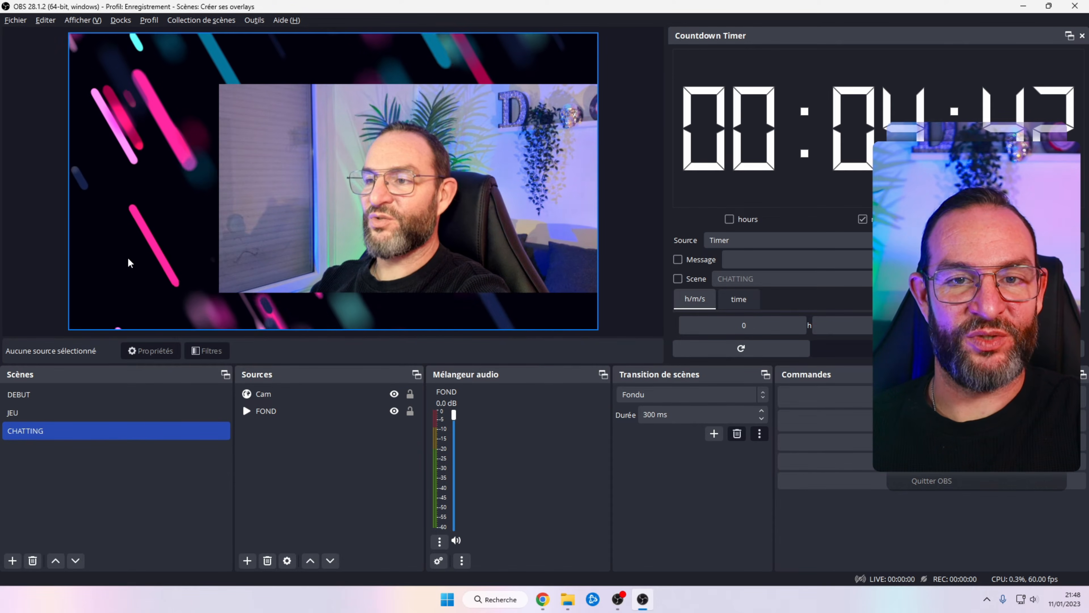
- Copy the Reseaux sociaux source from the DEBUT scene and paste it into the CHATTING scene
left_click(60, 394)
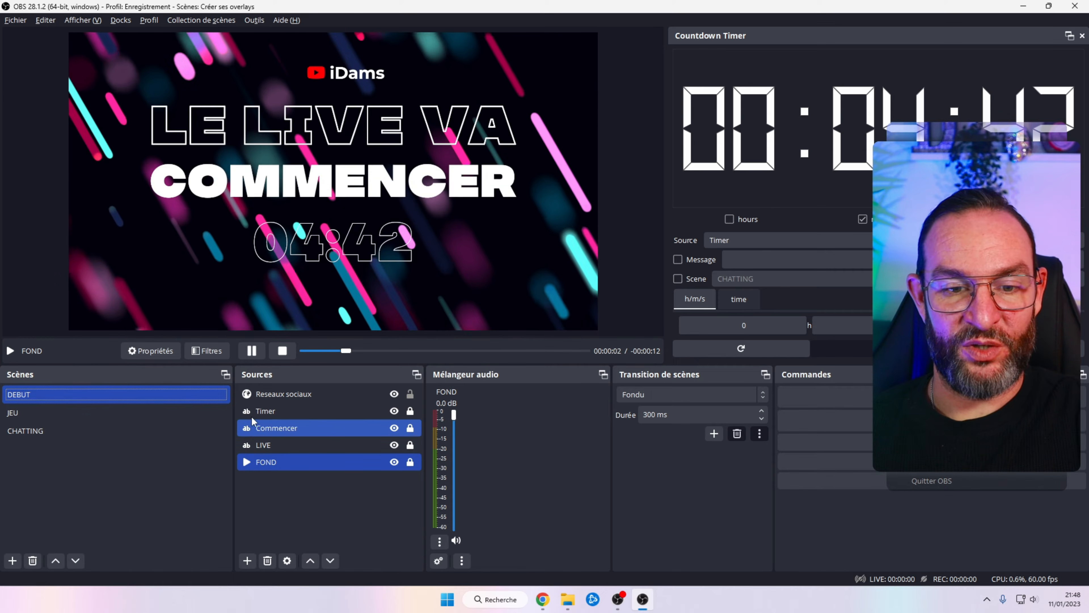
left_click(271, 395)
left_click(41, 431)
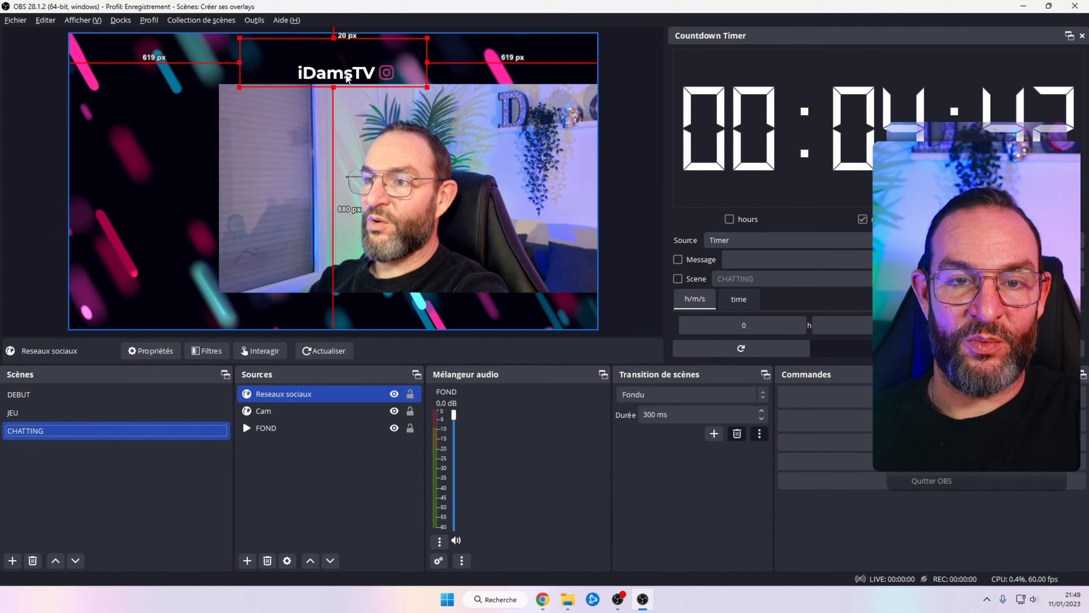
- Shrink the Reseaux sociaux source and place it just above the upper-right part of the webcam picture
left_click_drag(347, 79, 541, 81)
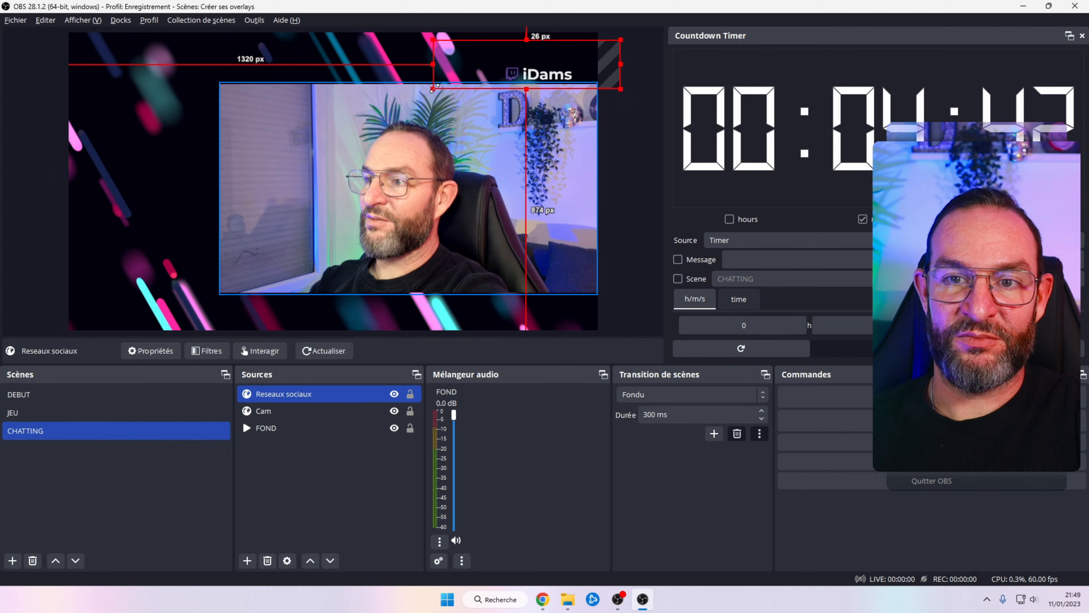
left_click_drag(506, 69, 506, 69)
left_click_drag(621, 39, 556, 74)
left_click(631, 152)
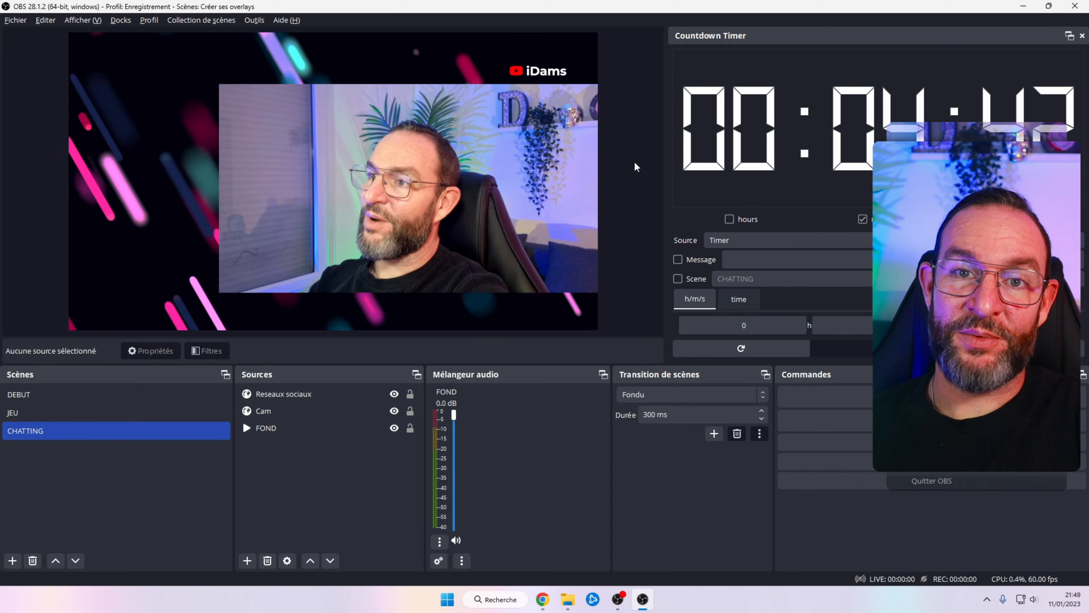
- Add a colour source in purple #55007f to the CHATTING scene and order it between Cam and FOND
left_click(247, 560)
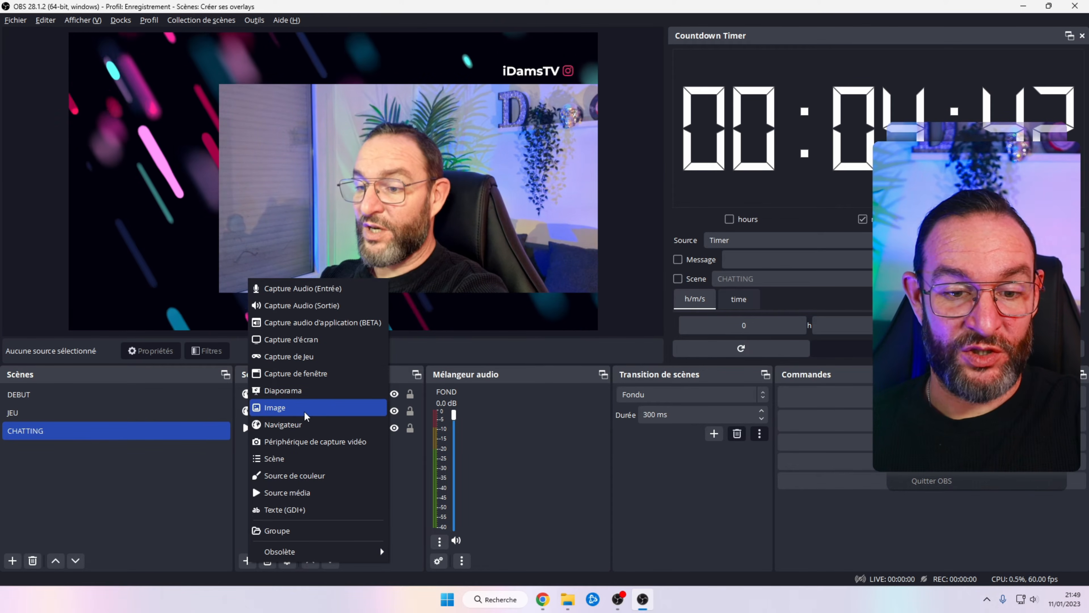
left_click(305, 476)
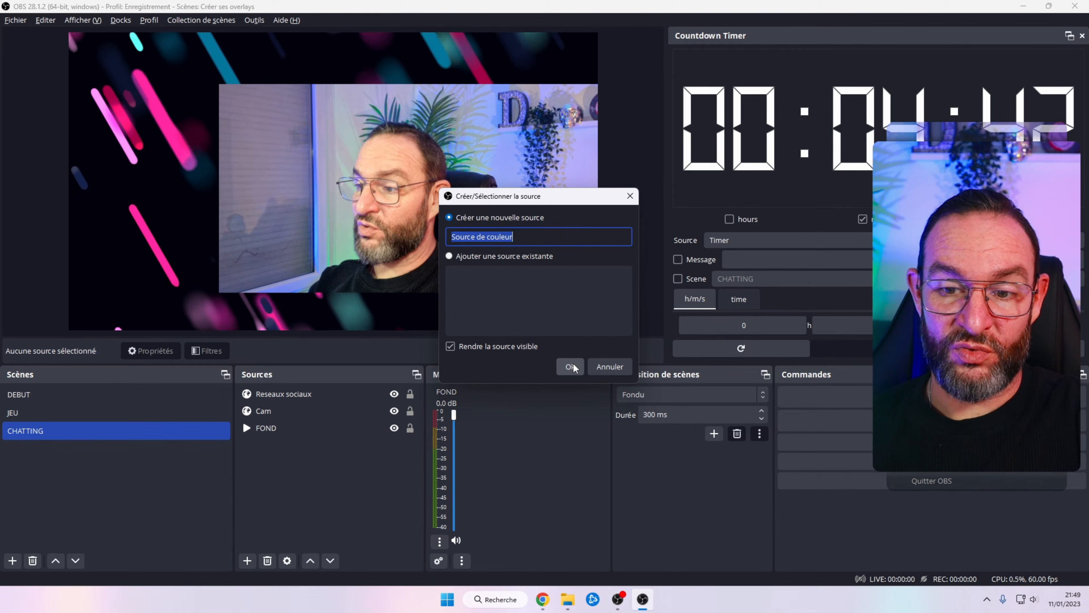
left_click(567, 362)
left_click(629, 299)
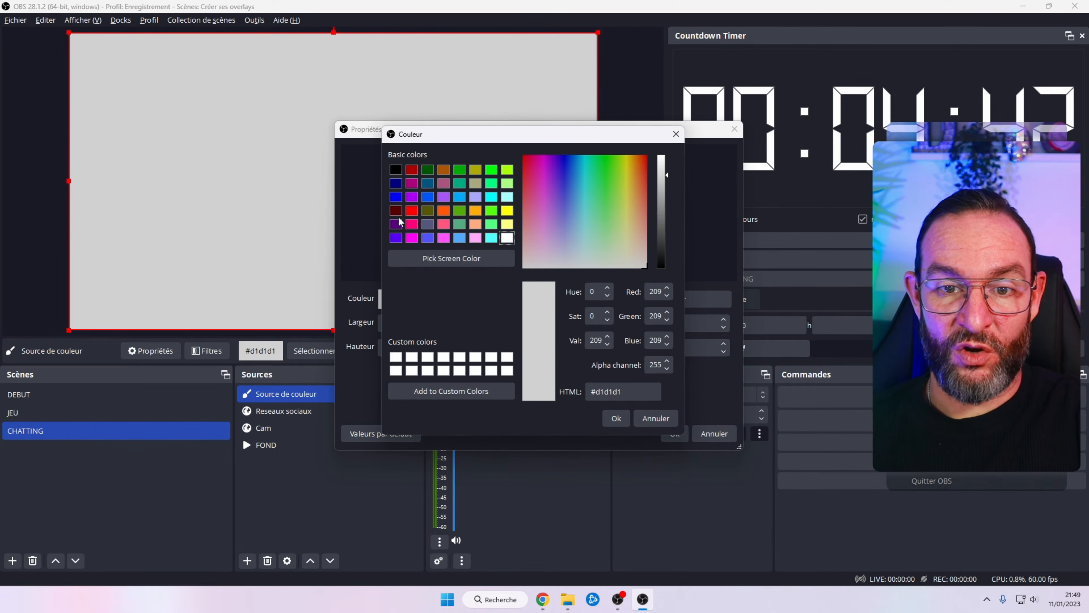
left_click(396, 224)
left_click(608, 420)
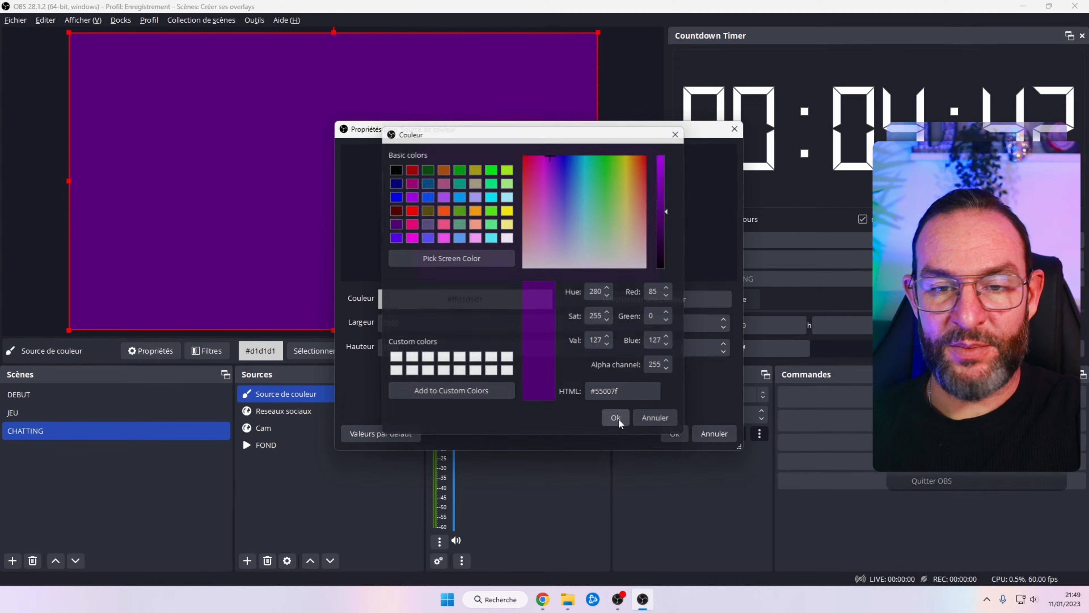
left_click(674, 434)
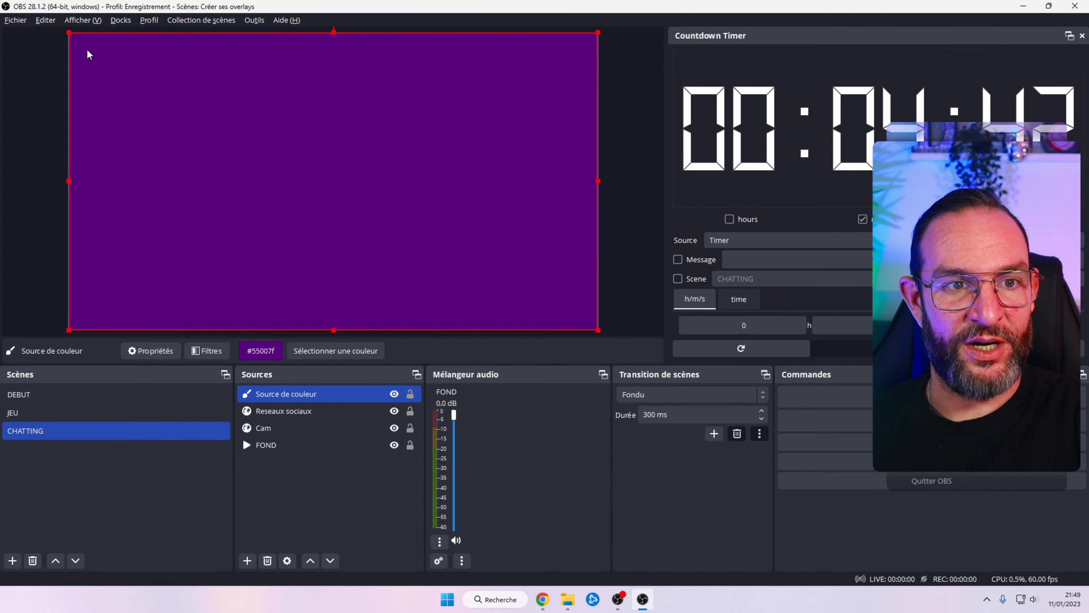
left_click_drag(289, 394, 289, 439)
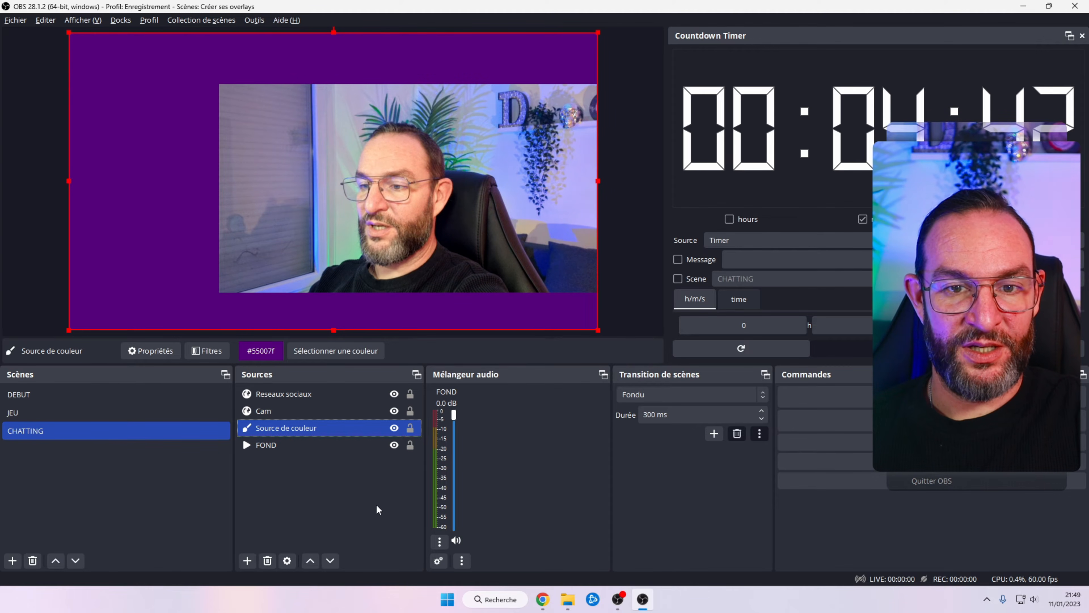
- Resize and align the colour source as a thin border behind the webcam, about 525 px from the canvas's left edge and 165 px from its top
left_click_drag(67, 329, 297, 247)
left_click_drag(320, 146, 326, 190)
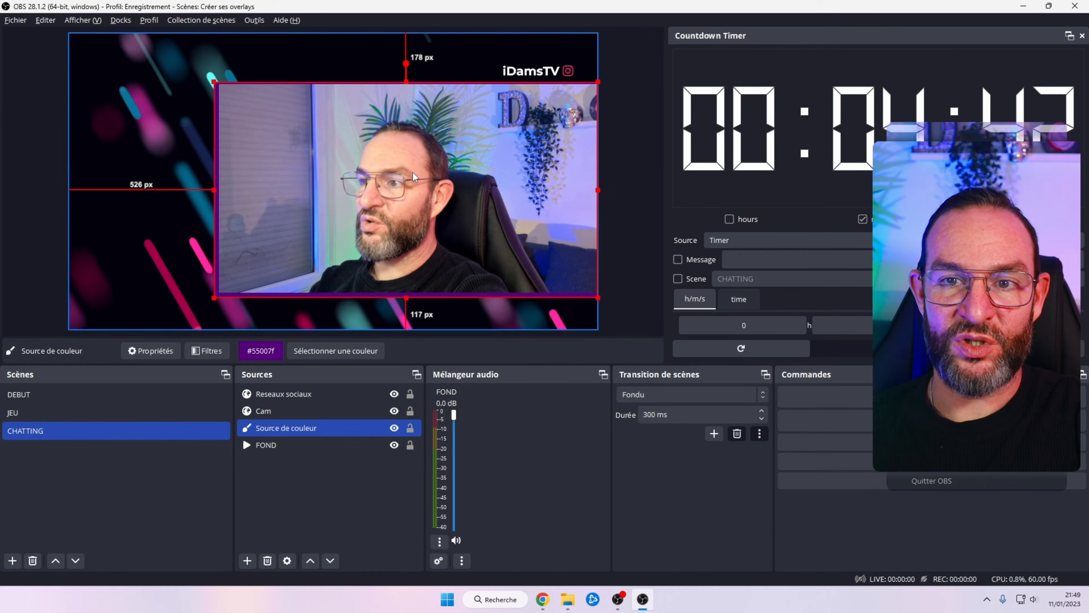
left_click_drag(599, 81, 605, 79)
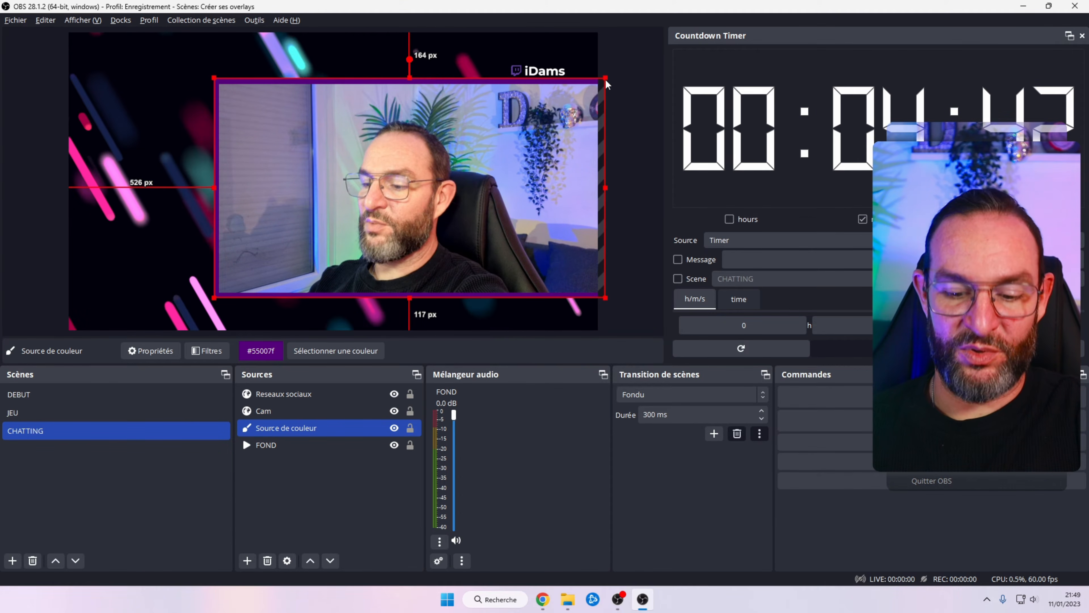
key("Left")
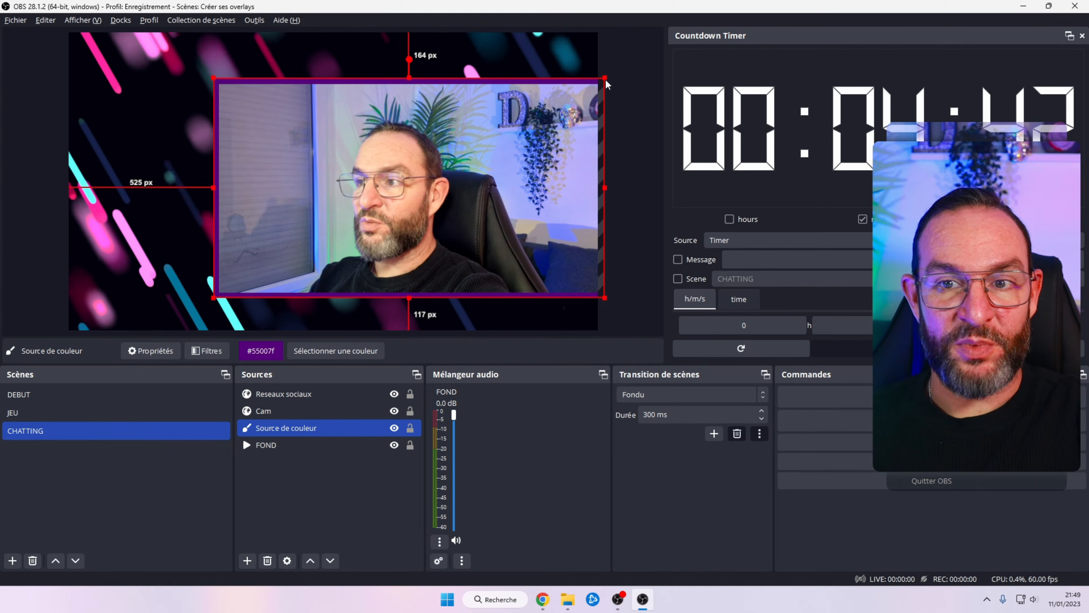
key("Down")
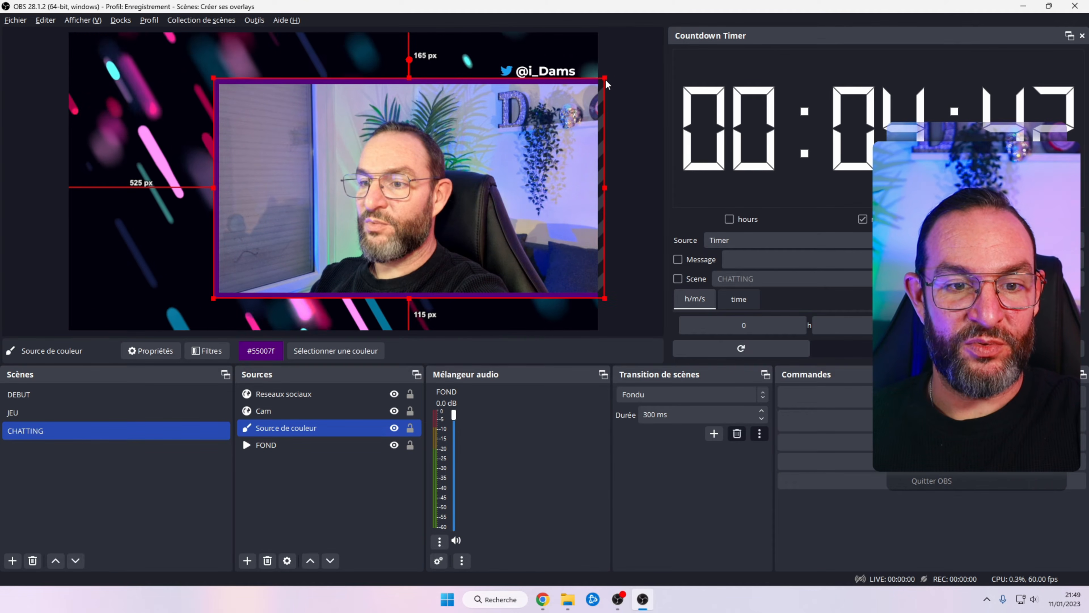
- Lock the Reseaux sociaux, Cam, Source de couleur and FOND sources in the CHATTING scene
left_click(617, 97)
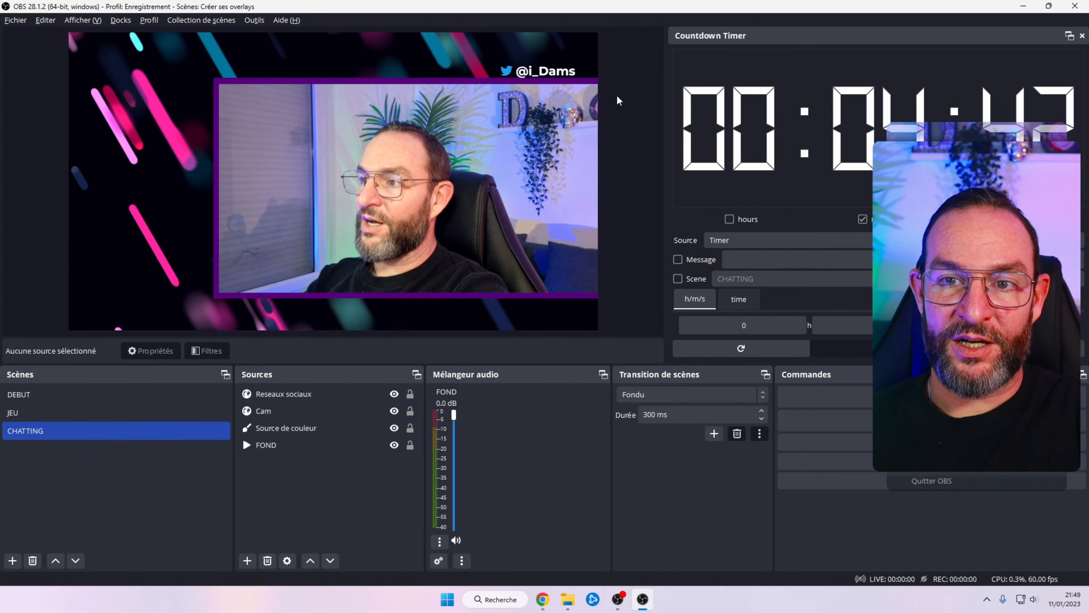
left_click(411, 394)
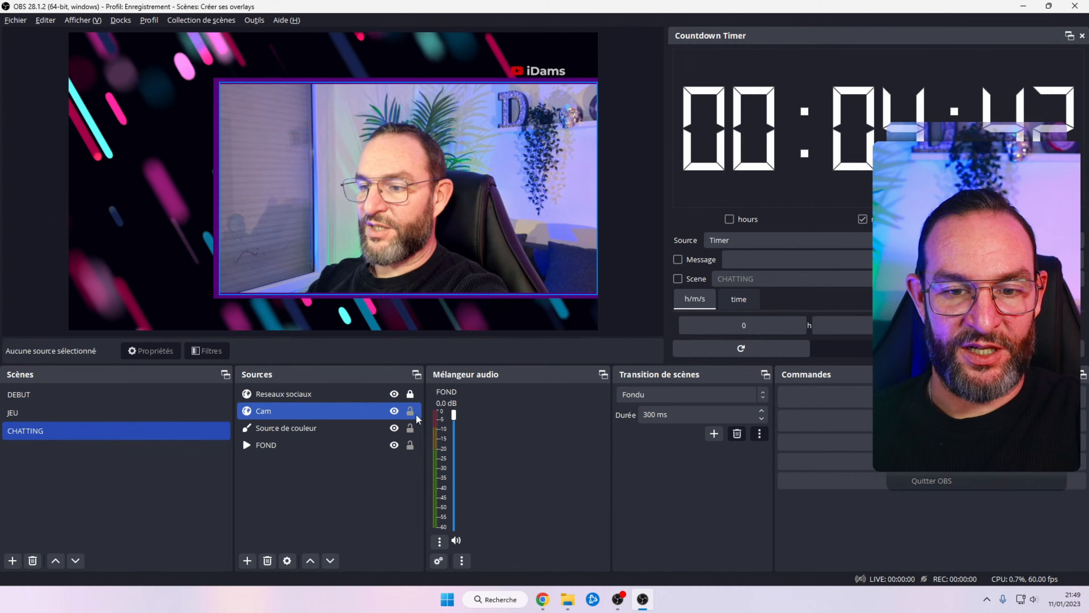
left_click(411, 411)
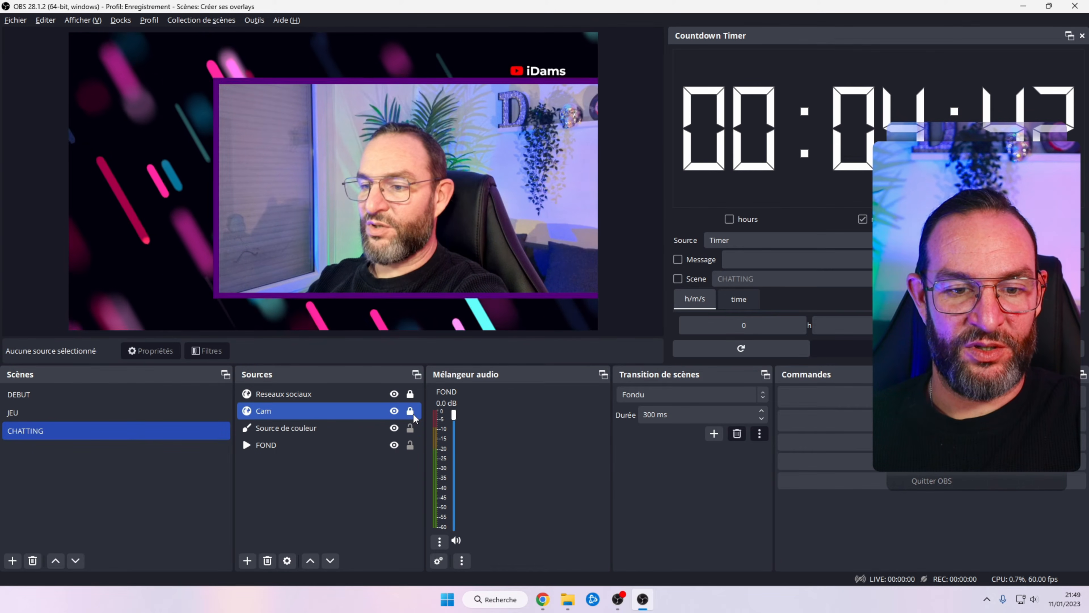
left_click(411, 445)
left_click(410, 429)
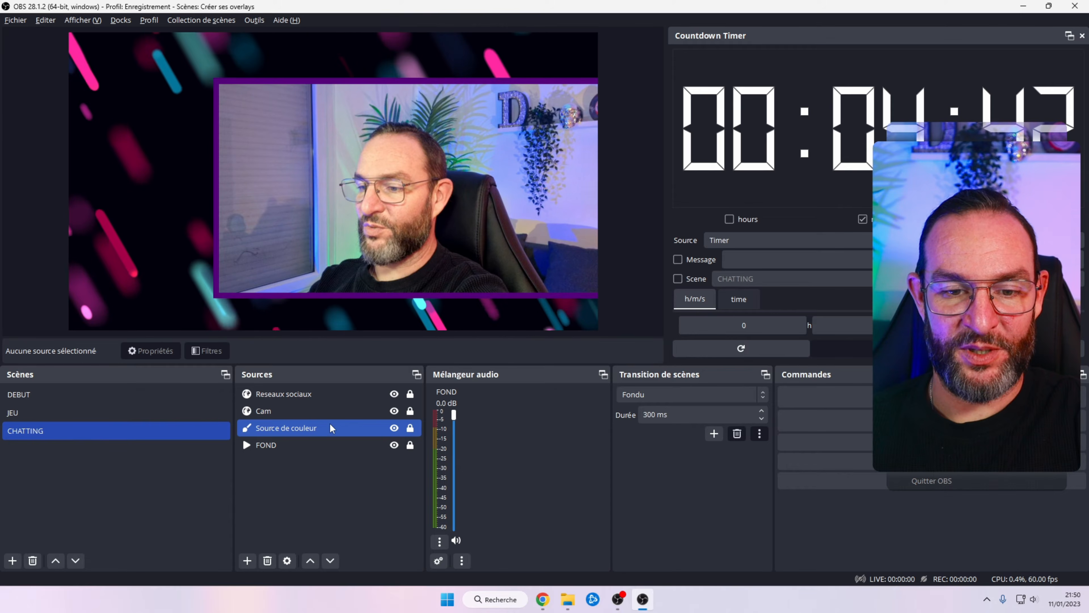
- Add a Corrections colorimétrique filter to the Source de couleur source and lower its opacity to about 0.33
double_click(305, 428)
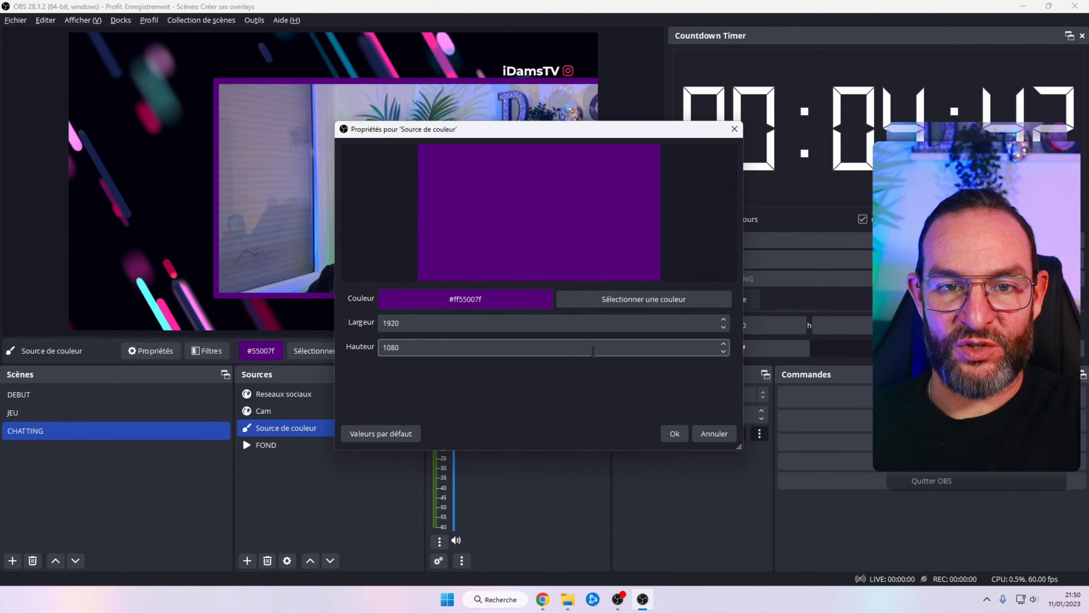
left_click(715, 440)
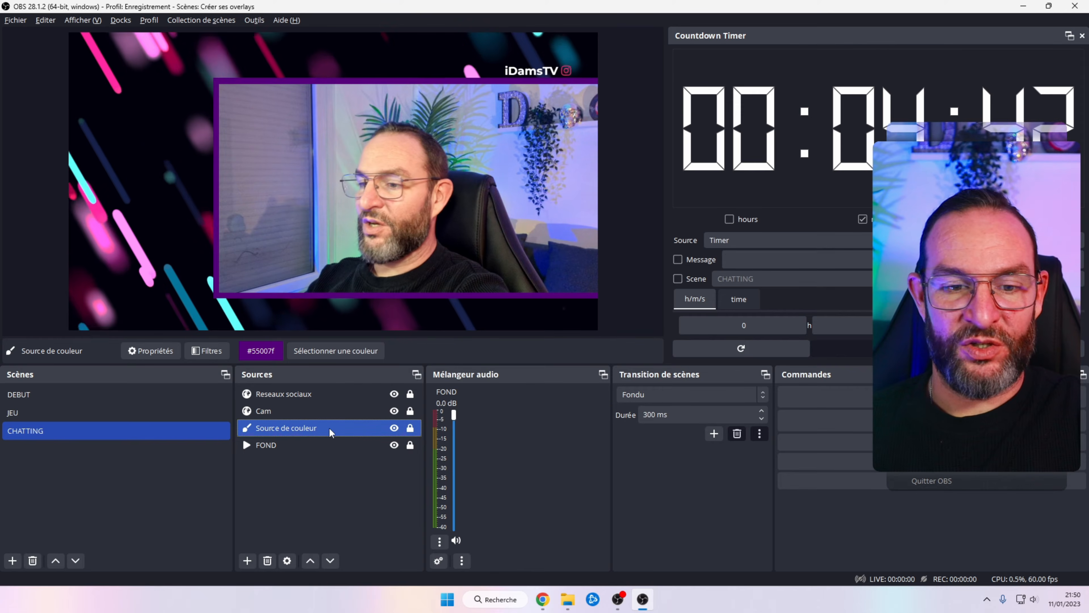
right_click(300, 429)
left_click(326, 404)
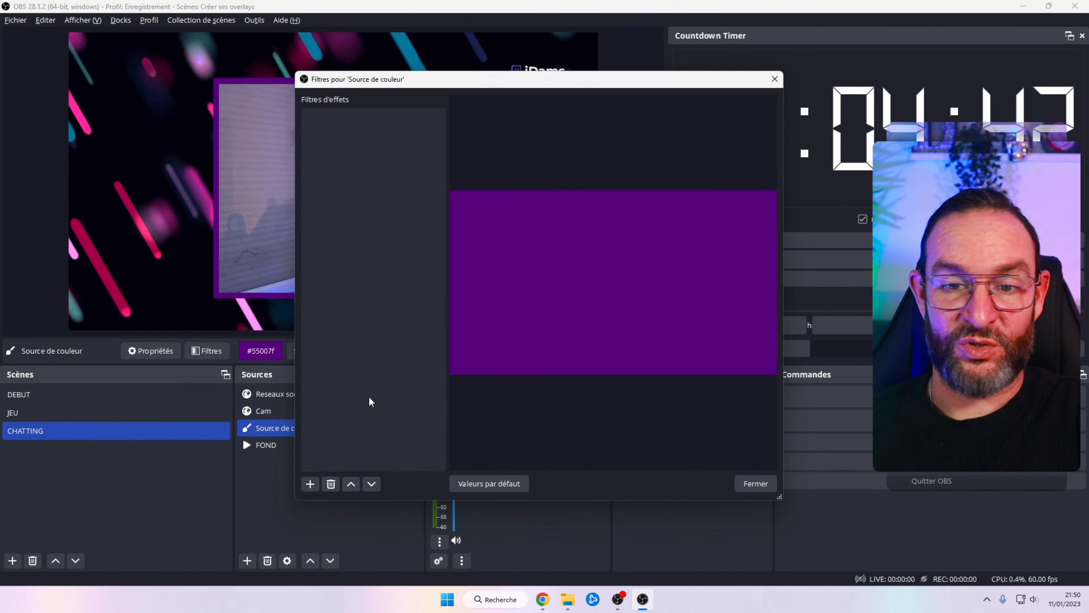
left_click(310, 484)
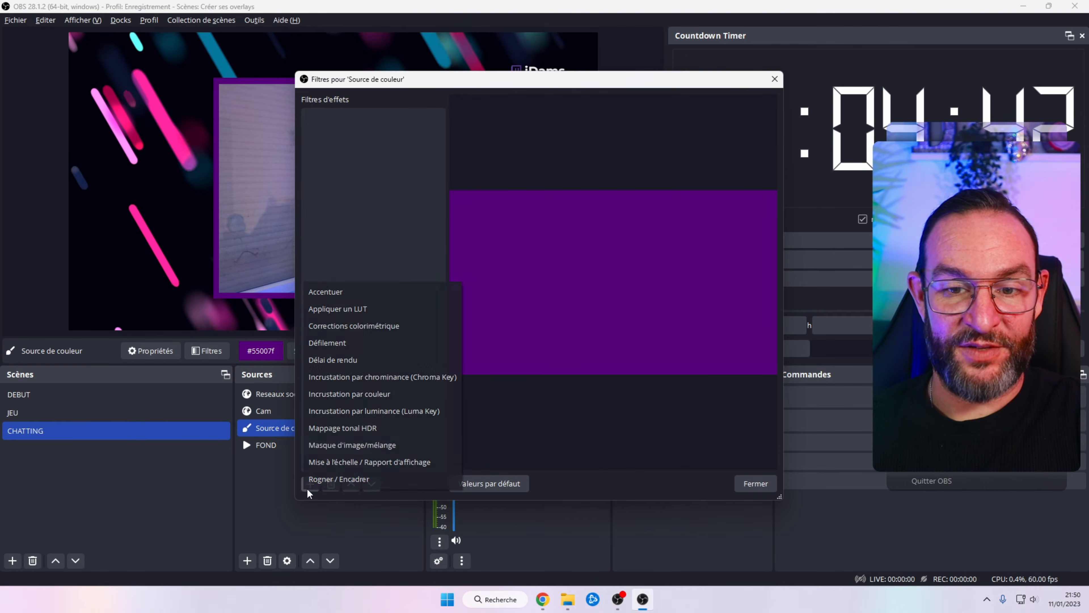
left_click(383, 327)
left_click(509, 307)
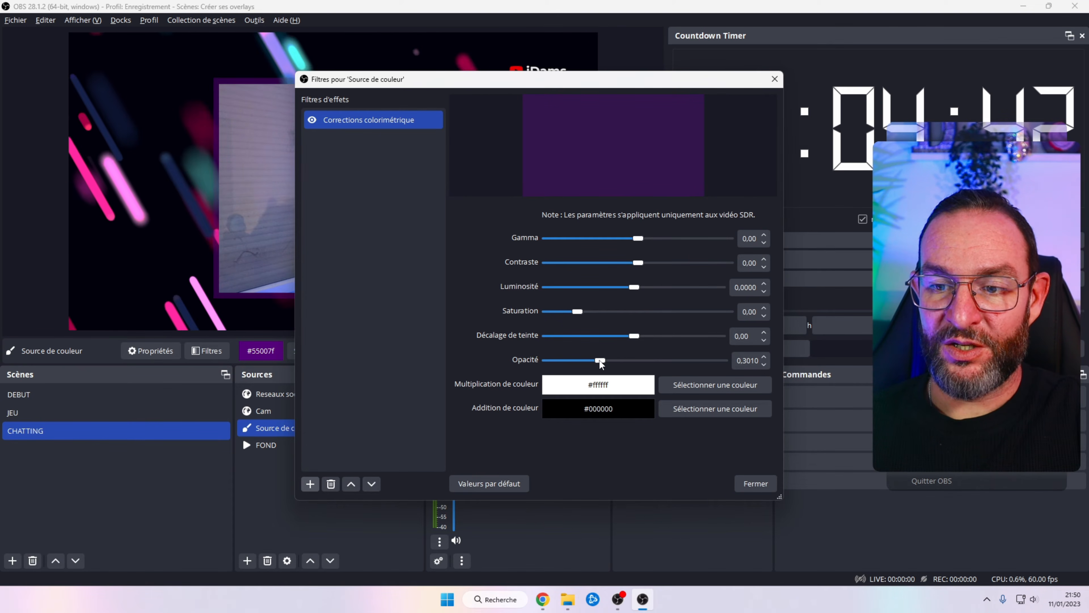
left_click_drag(599, 360, 604, 360)
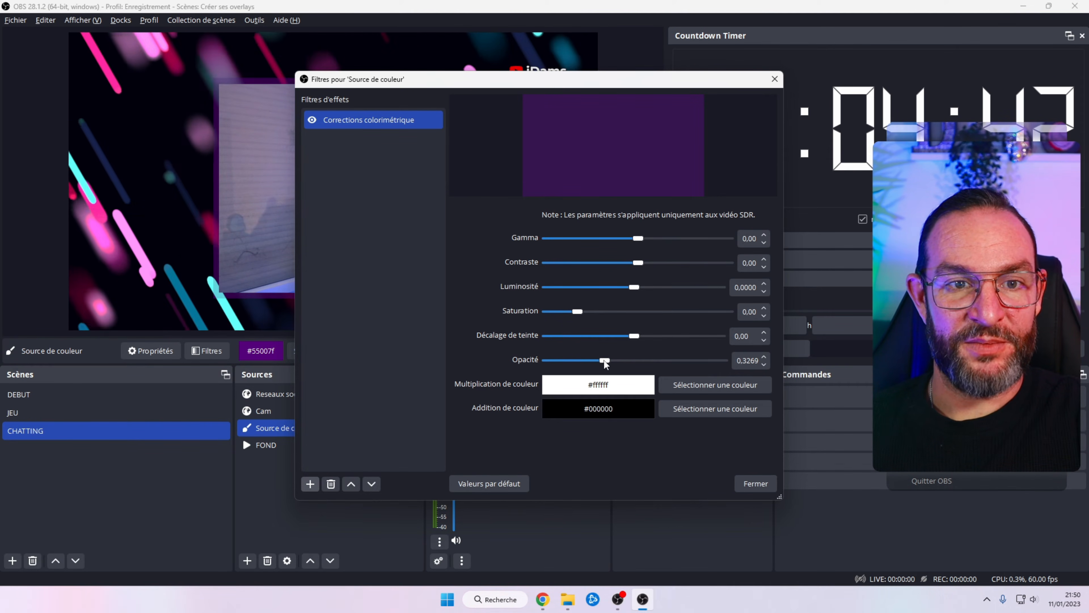
left_click(744, 484)
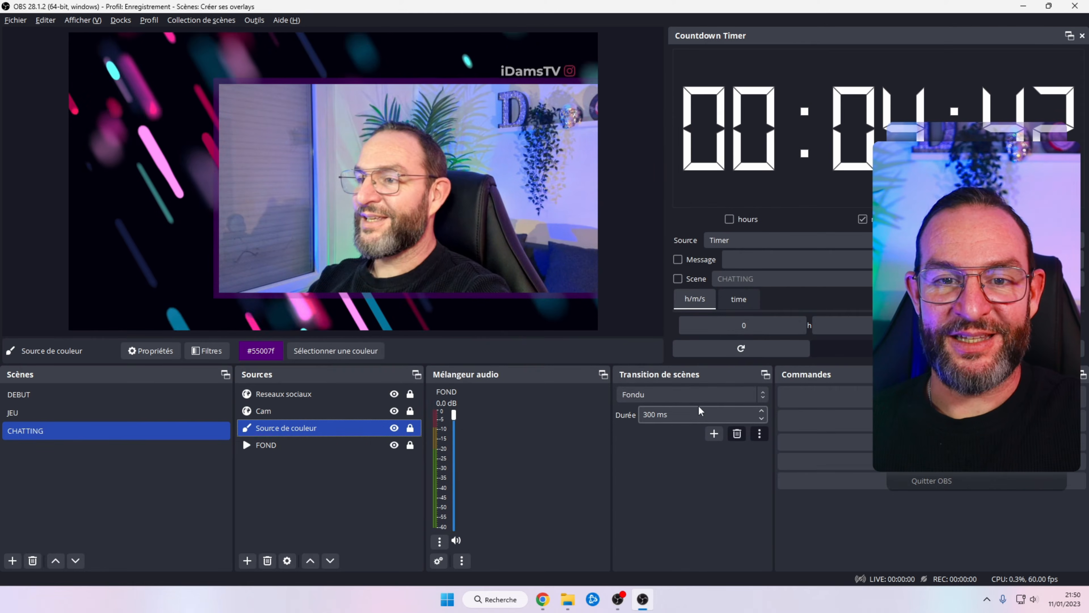
left_click(640, 247)
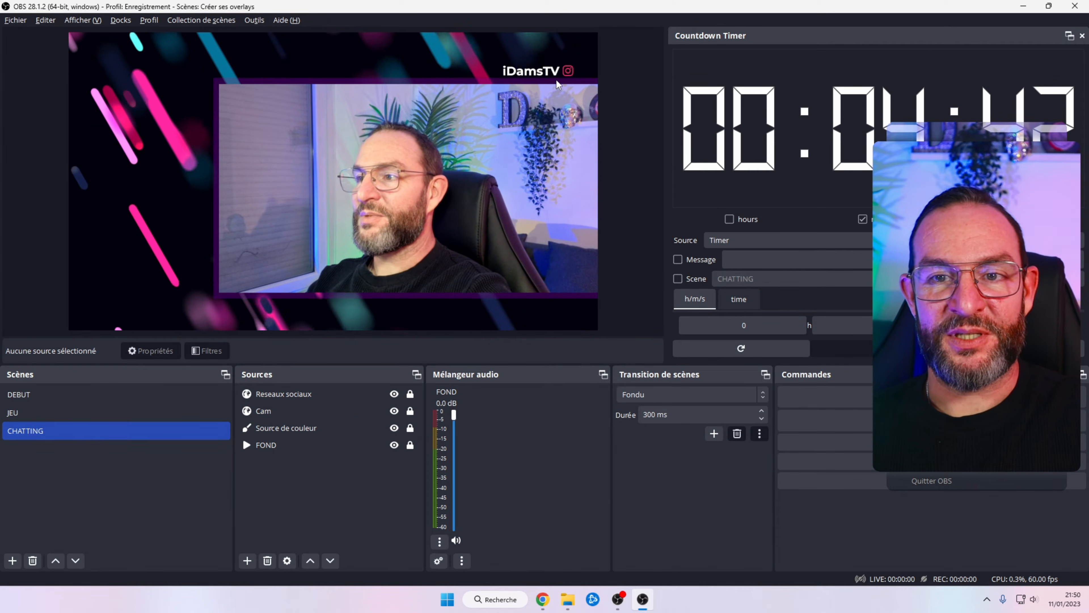
- Unlock the Reseaux sociaux source and shift it slightly right and up above the webcam's upper-right corner
left_click(417, 393)
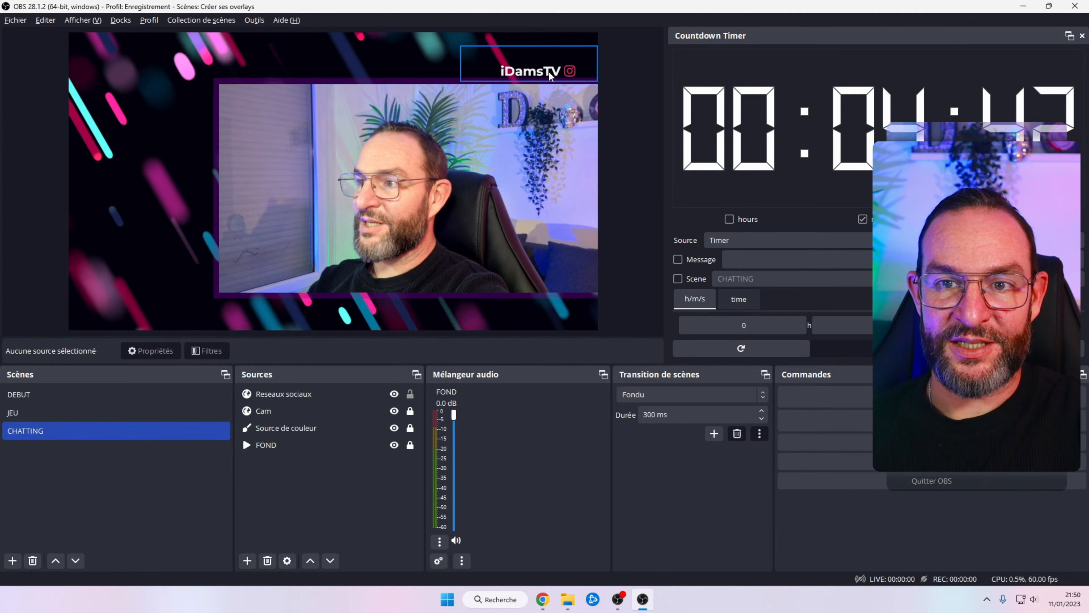
mouse_move(550, 70)
left_mouse_down()
mouse_move(568, 70)
mouse_move(560, 70)
left_mouse_up()
left_click(602, 118)
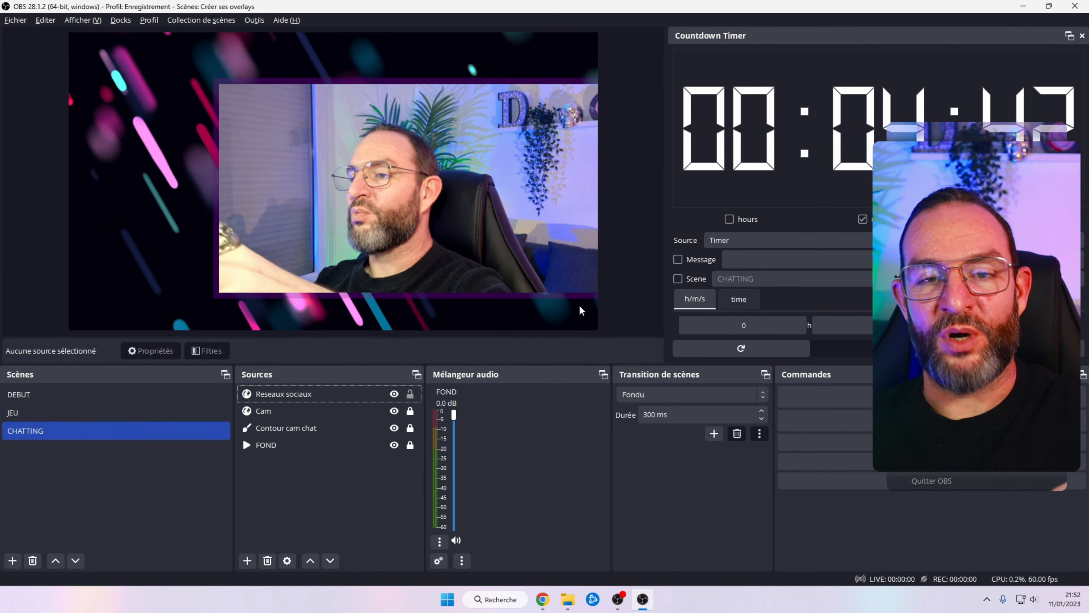
- Duplicate the Contour cam chat source in the CHATTING scene and move the copy left of the webcam, leaving a narrow gap
left_click(302, 432)
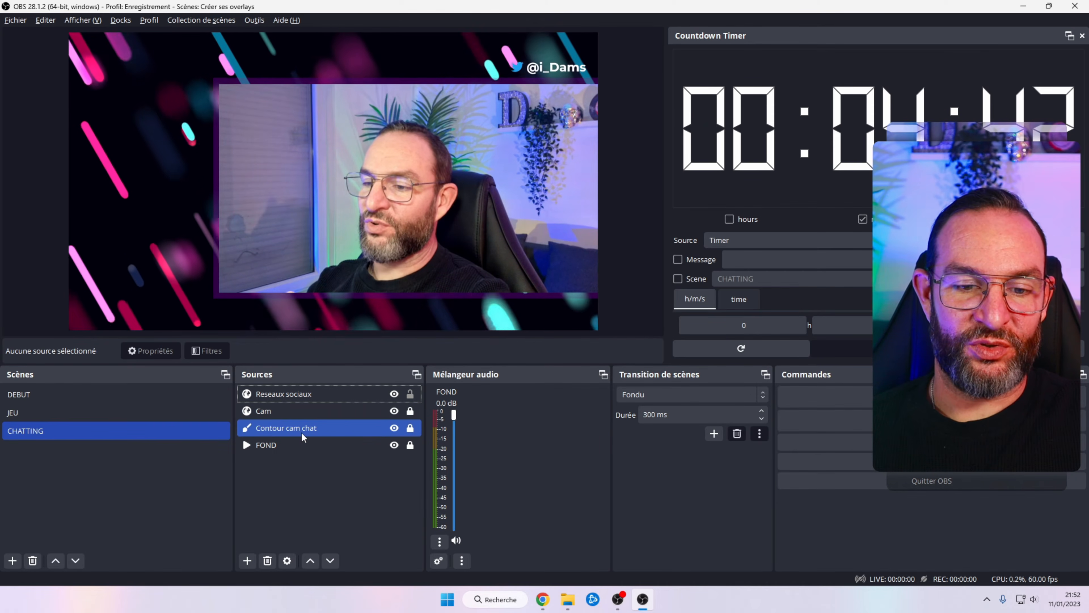
left_click(301, 432)
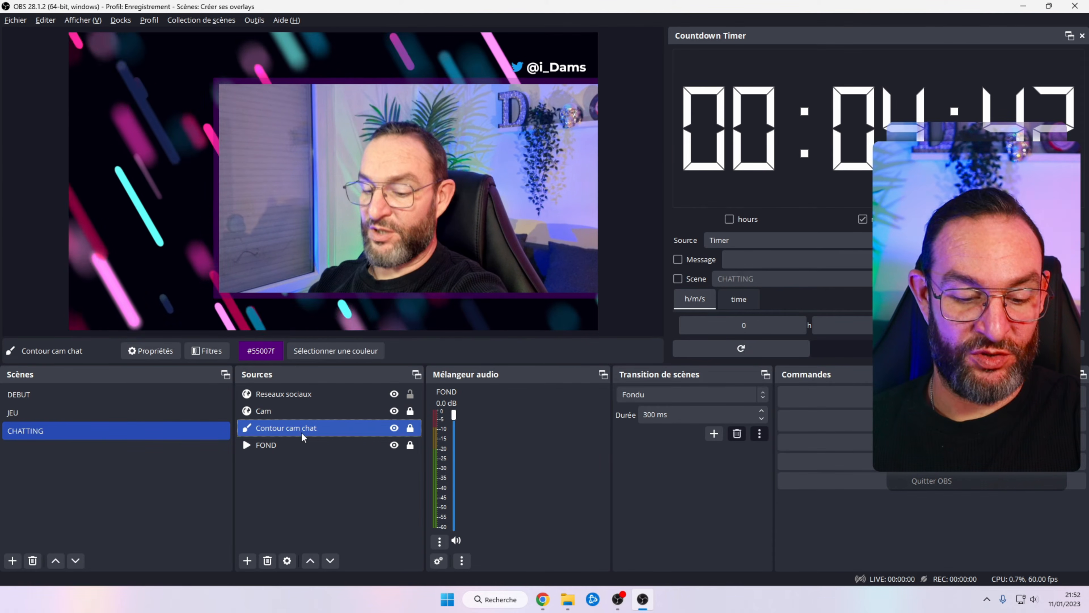
left_click(287, 482)
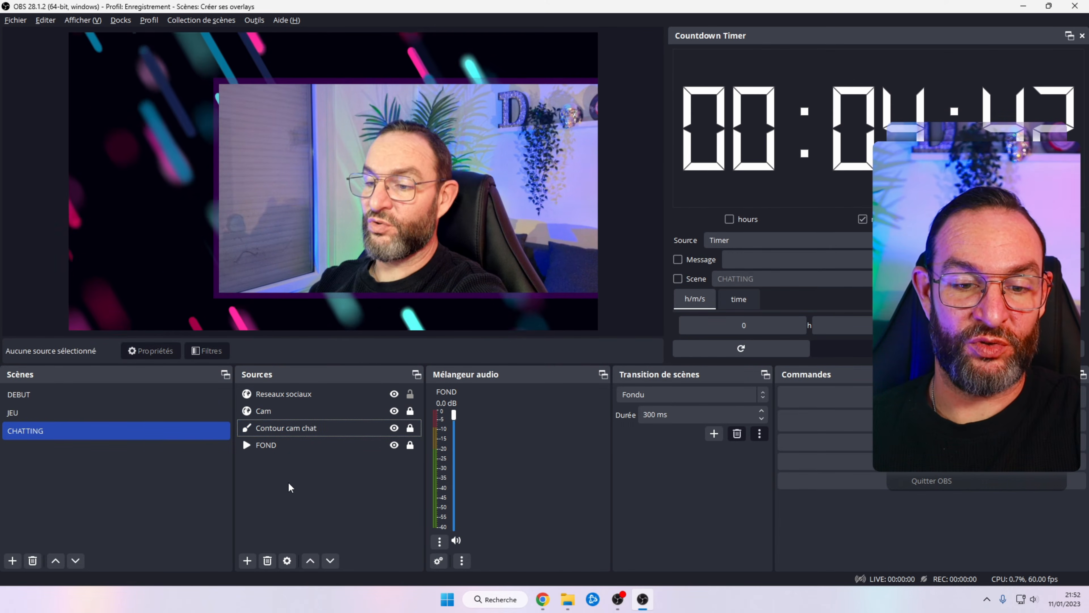
right_click(295, 500)
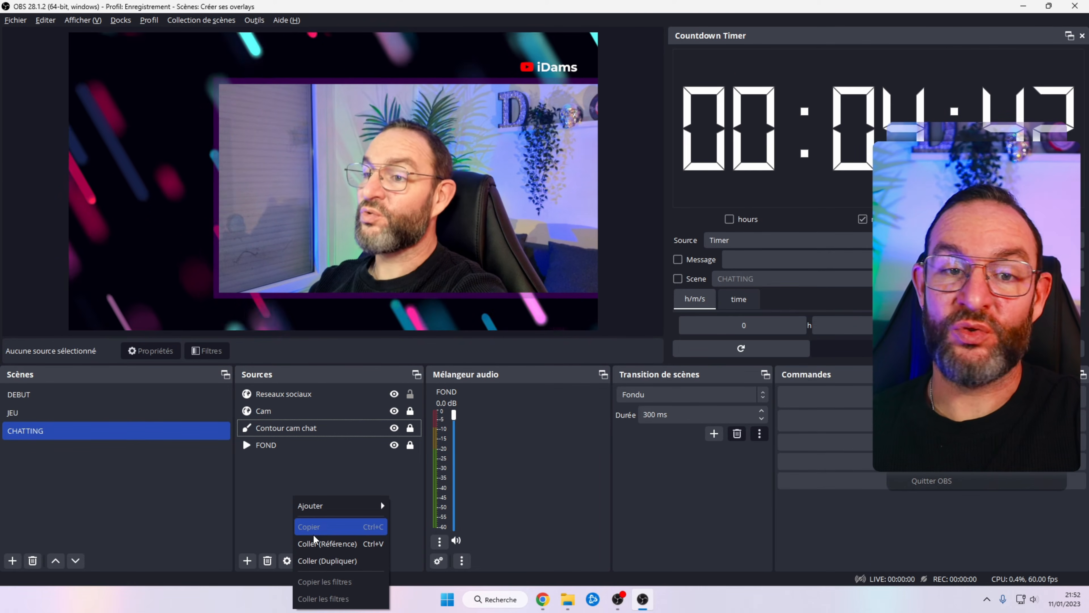
left_click(321, 561)
left_click_drag(382, 189, 1, 183)
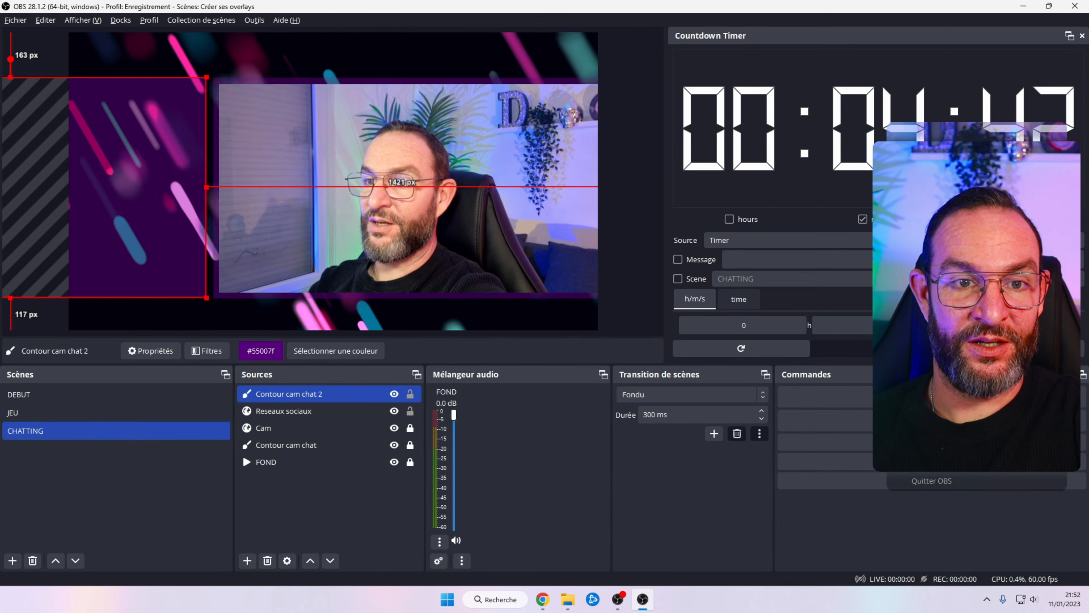
left_click(621, 189)
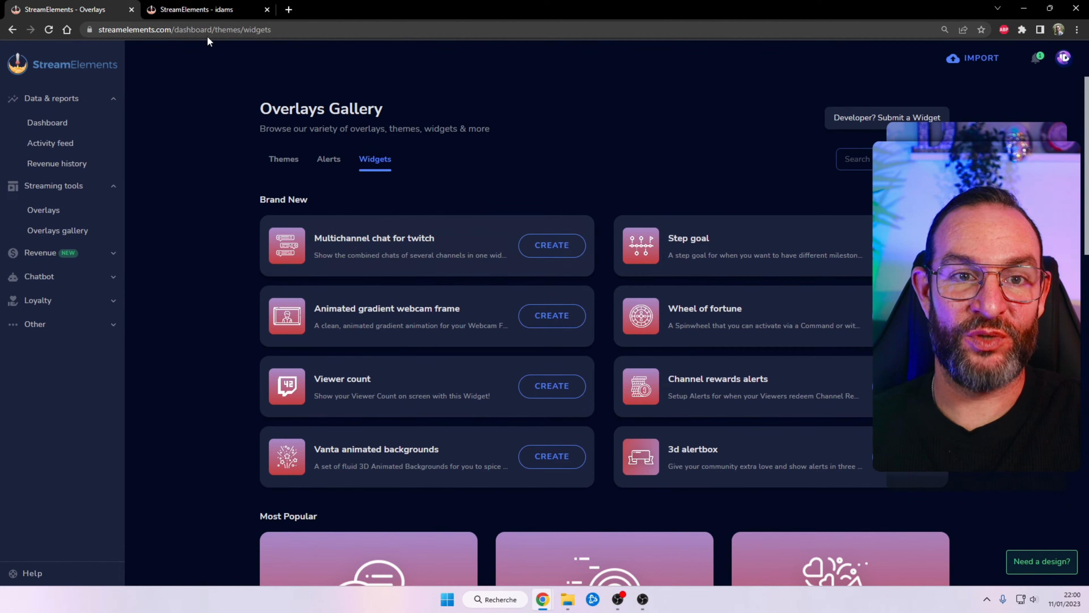
- Copy the overlay link of the Multichannel Chat for Twitch widget from the StreamElements editor and return to OBS
left_click(205, 8)
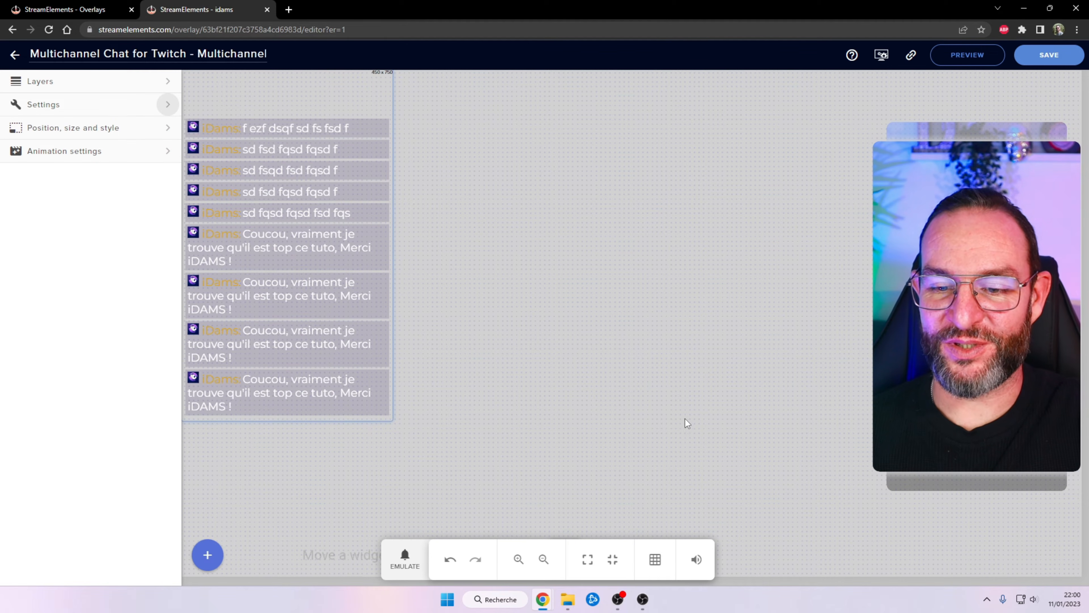
left_click(912, 58)
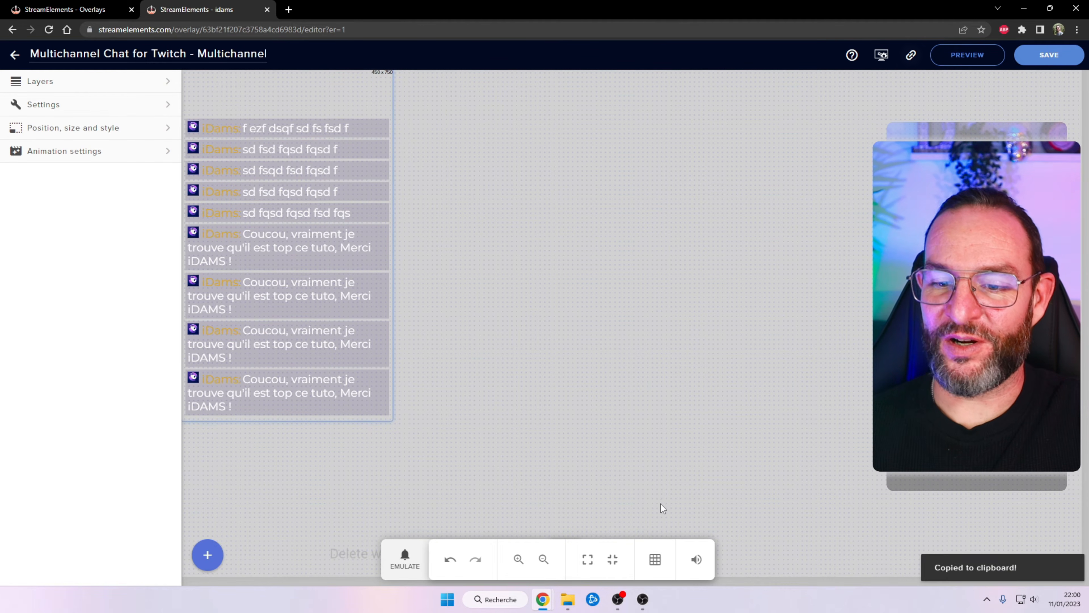
left_click(643, 599)
- Add a new browser source named CHAT to the CHATTING scene
left_click(191, 430)
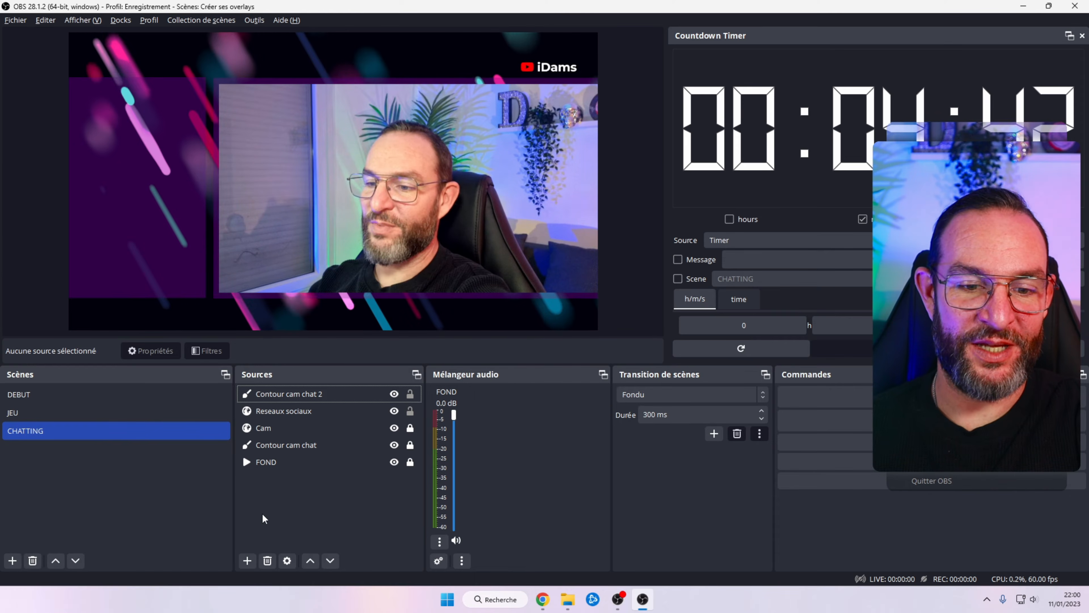
left_click(247, 560)
left_click(315, 422)
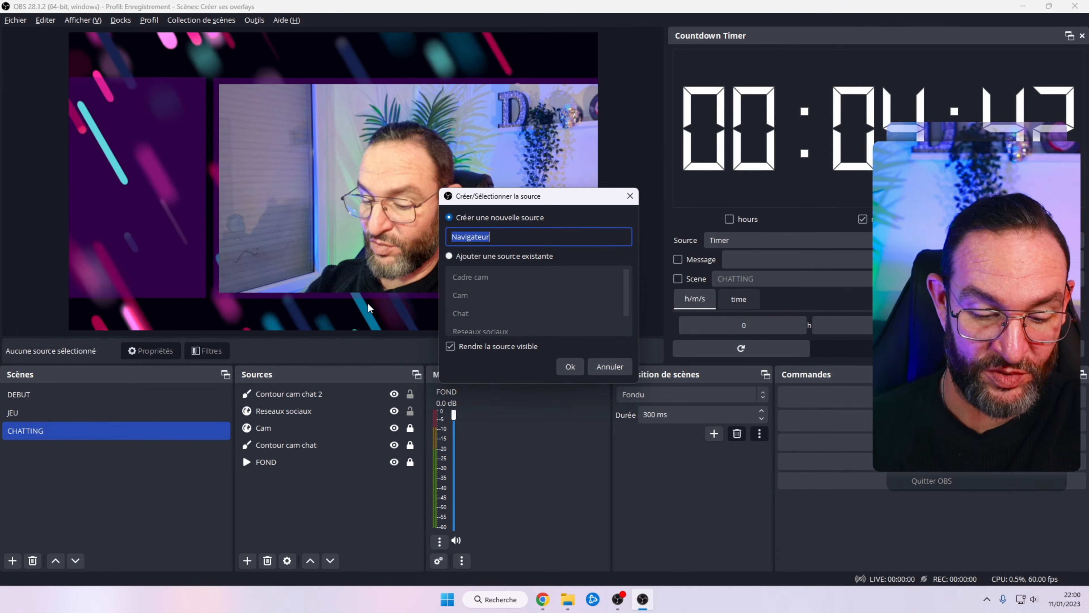
type("CHAT")
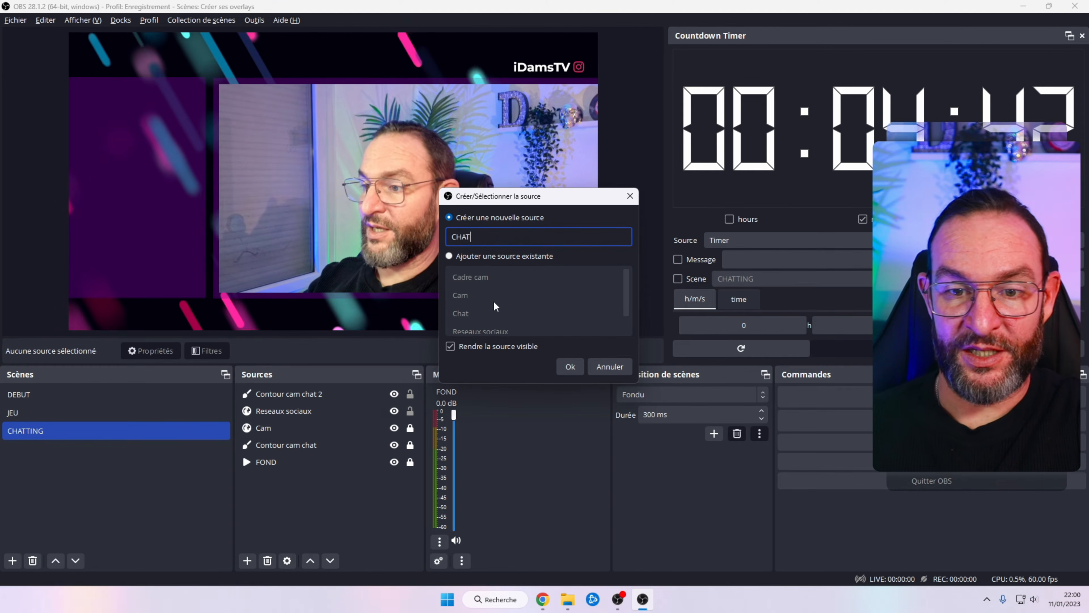
left_click(575, 367)
- Set the CHAT source's URL to the copied overlay link, its width to 450 and its height to 750
left_click_drag(553, 317, 338, 333)
key("ctrl+v")
key("Tab")
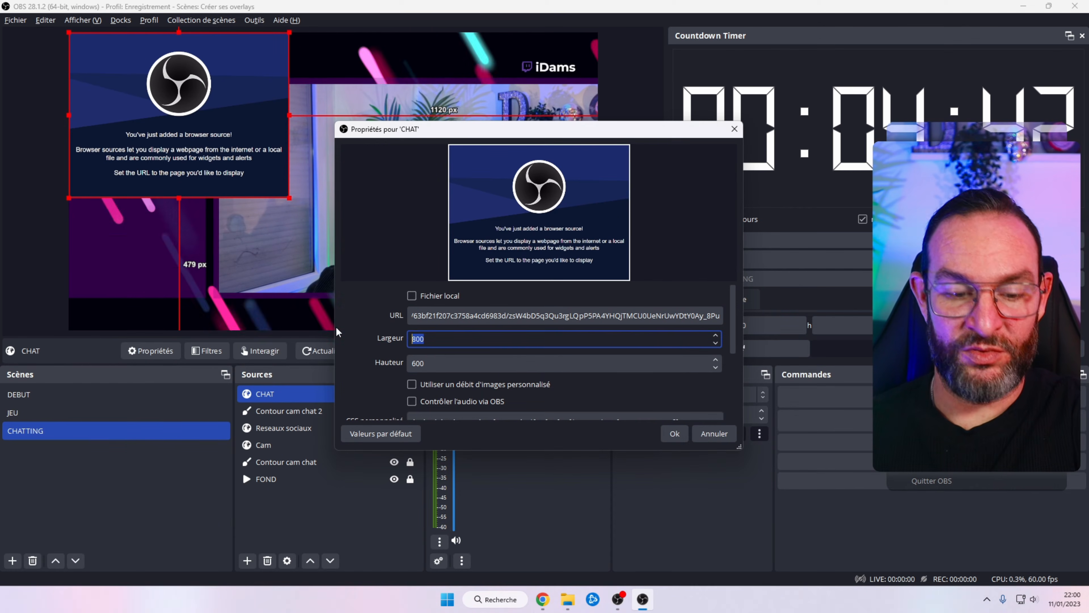
type("450")
key("Tab")
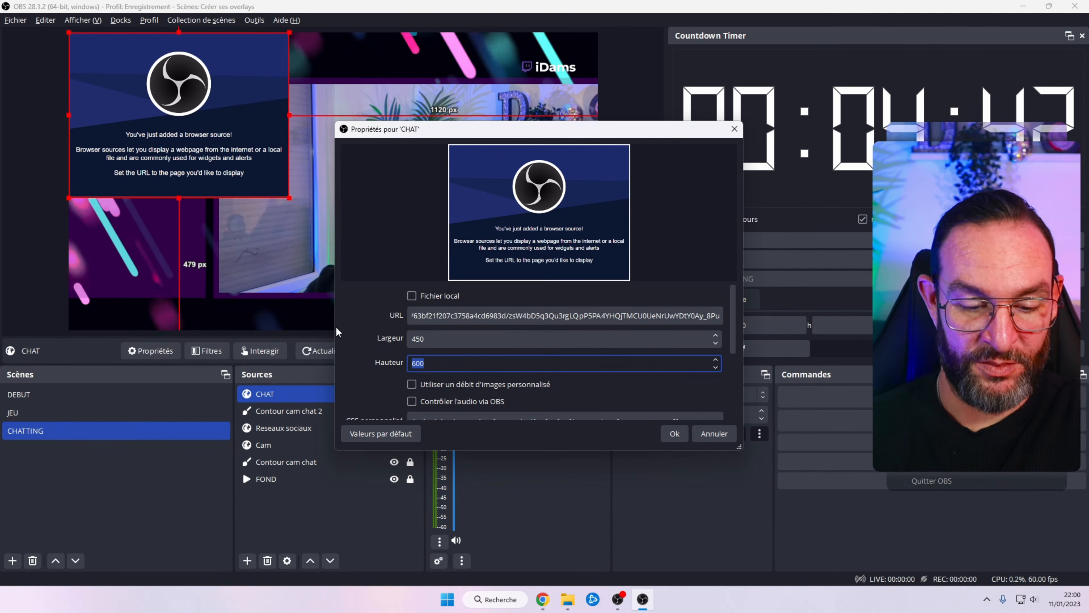
type("750")
left_click(674, 433)
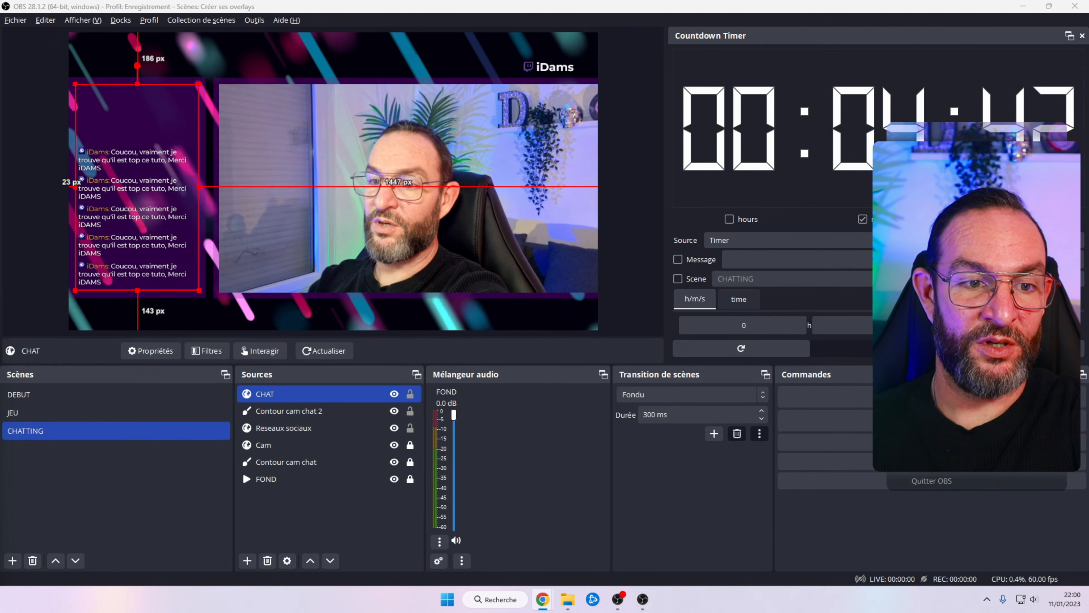
left_click(43, 65)
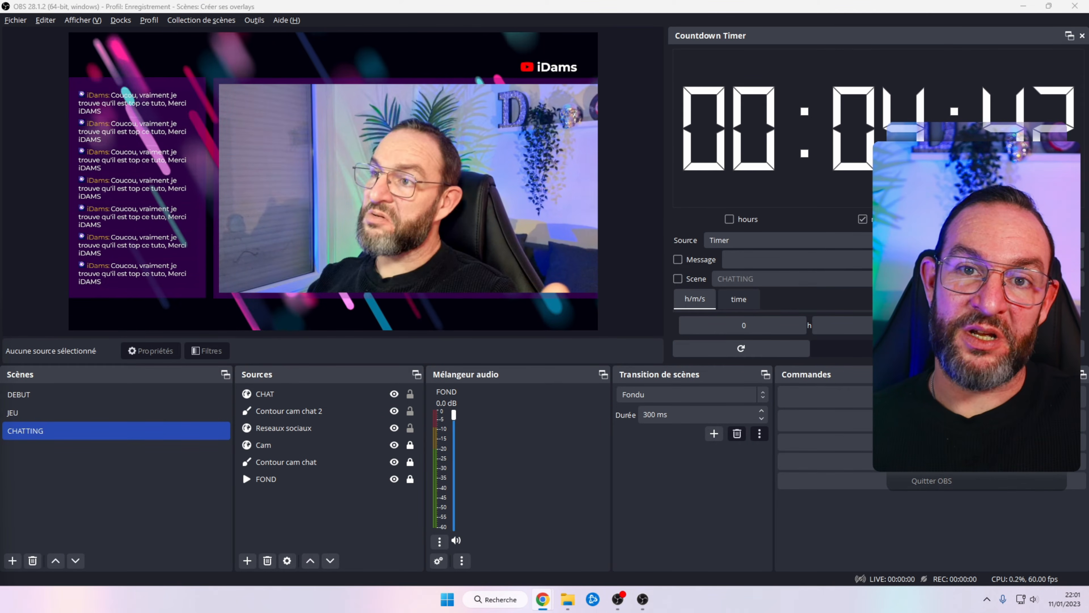
- Add a new text source named Chatting to the CHATTING scene
left_click(247, 560)
left_click(283, 503)
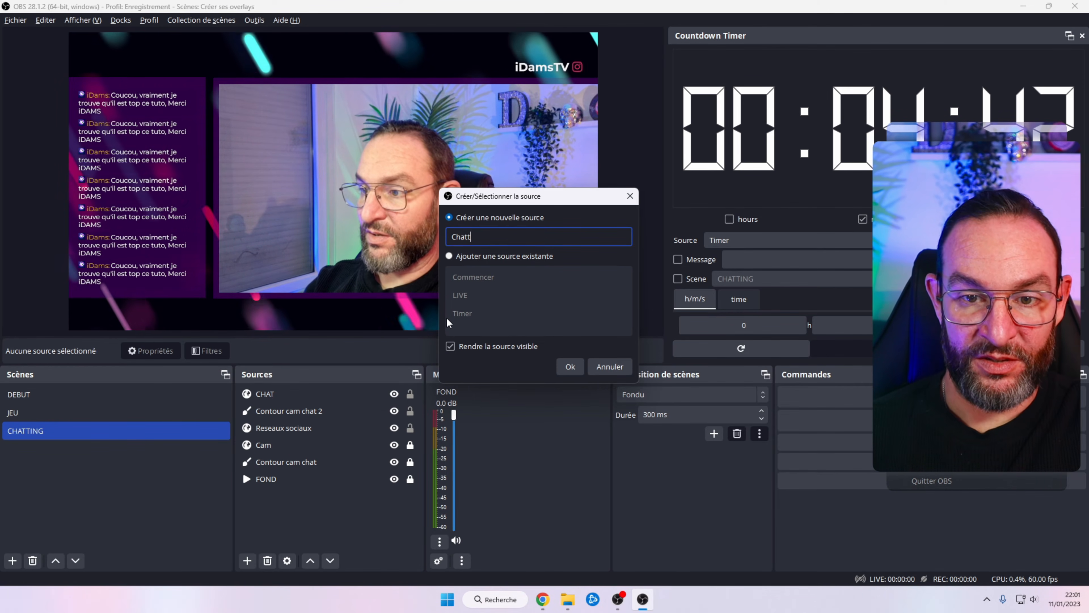
key("Return")
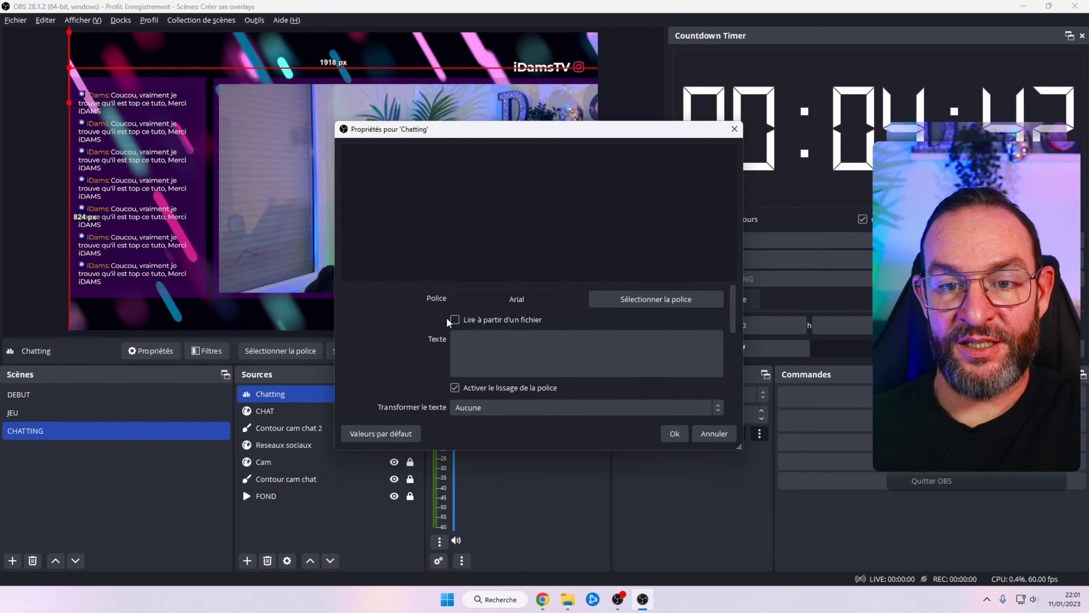
- Set the Chatting text source's font to MADE Soulmaze Outline
left_click(648, 300)
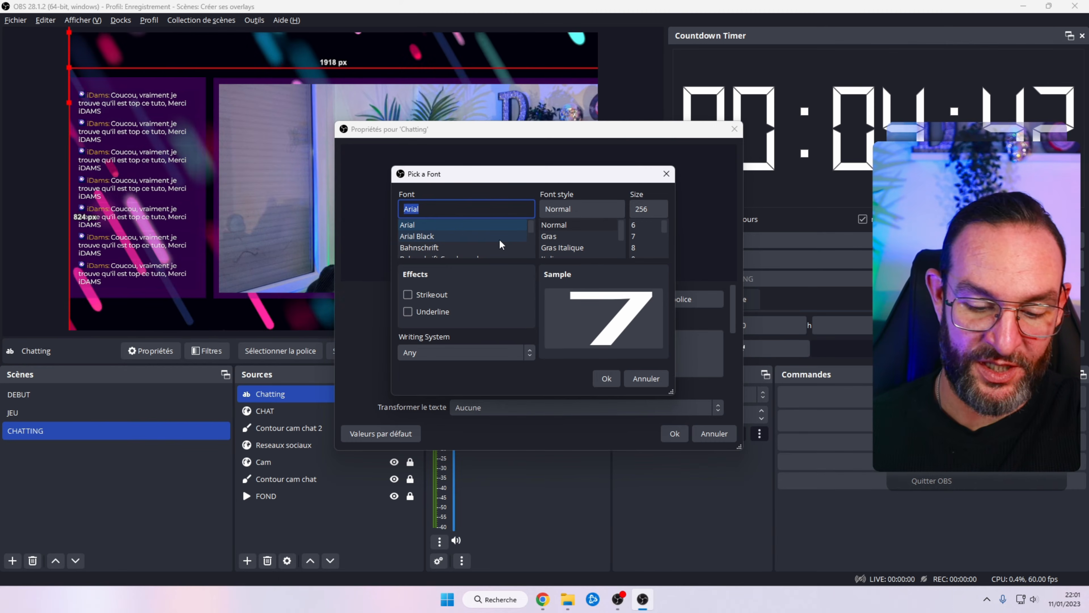
key("m")
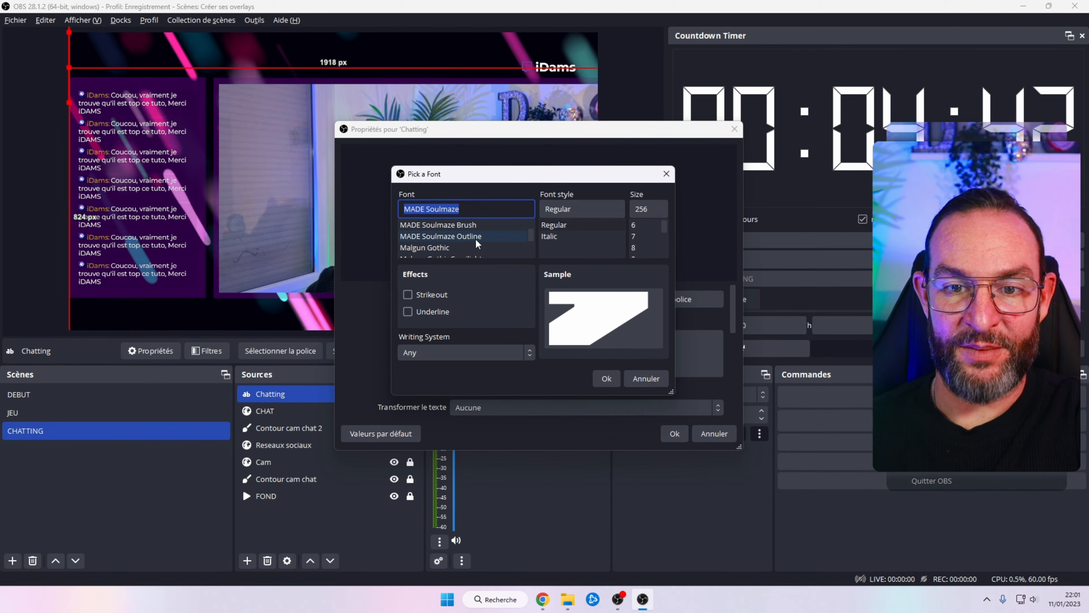
left_click(475, 239)
left_click(613, 379)
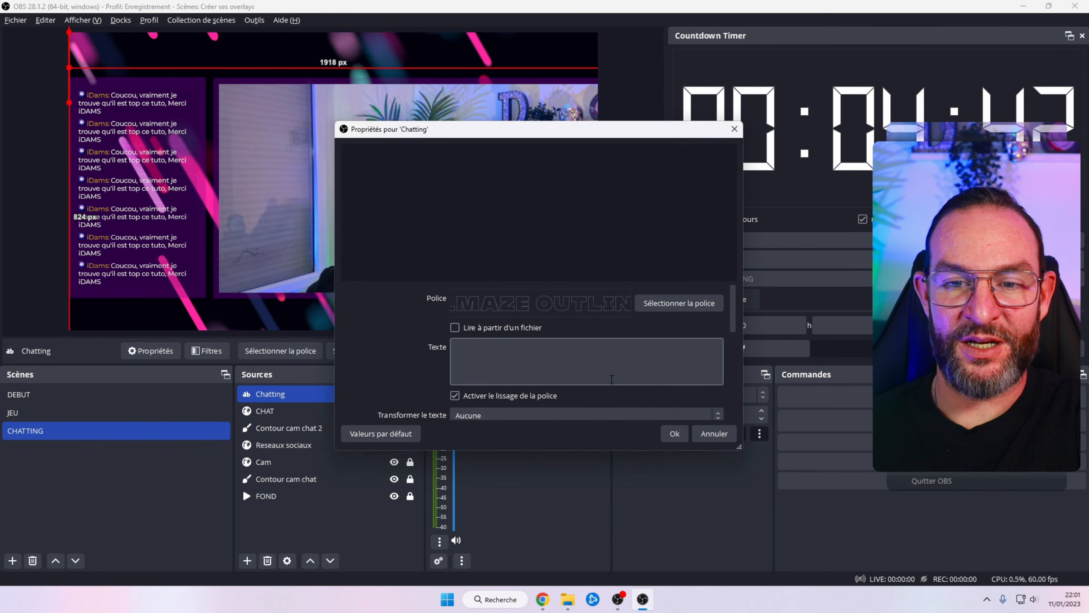
- Enter "On discute" as the Chatting source's text, and scale and place the title above the chat panel
left_click(500, 357)
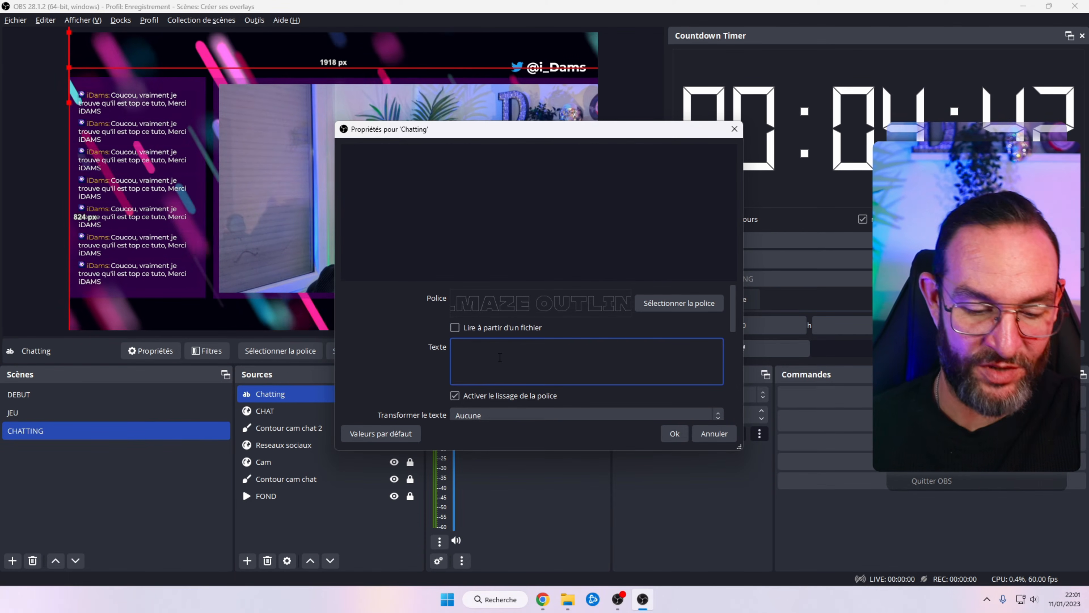
type("disc")
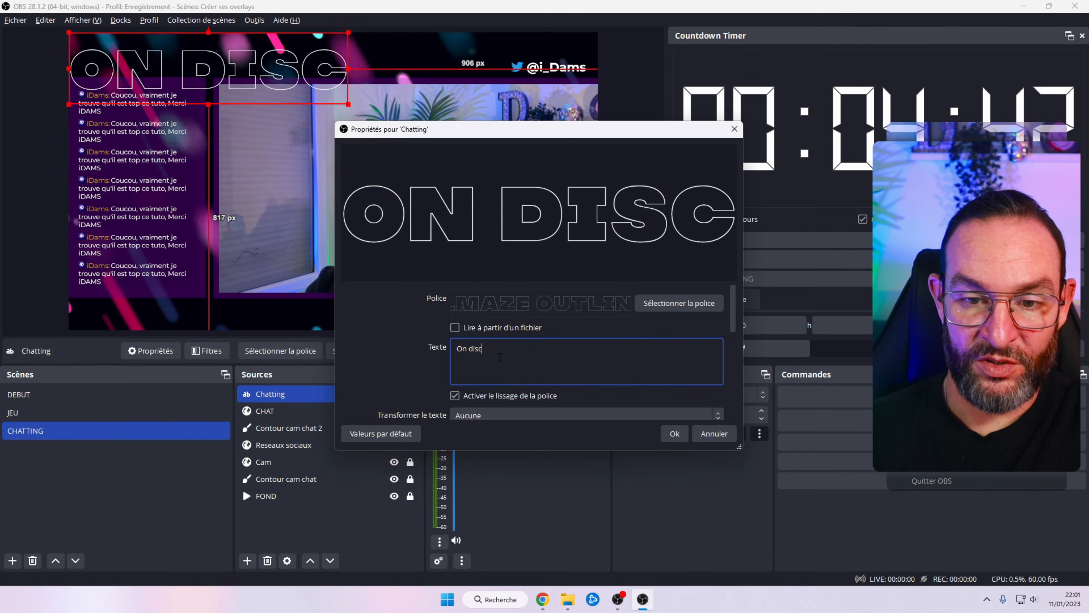
type("ute")
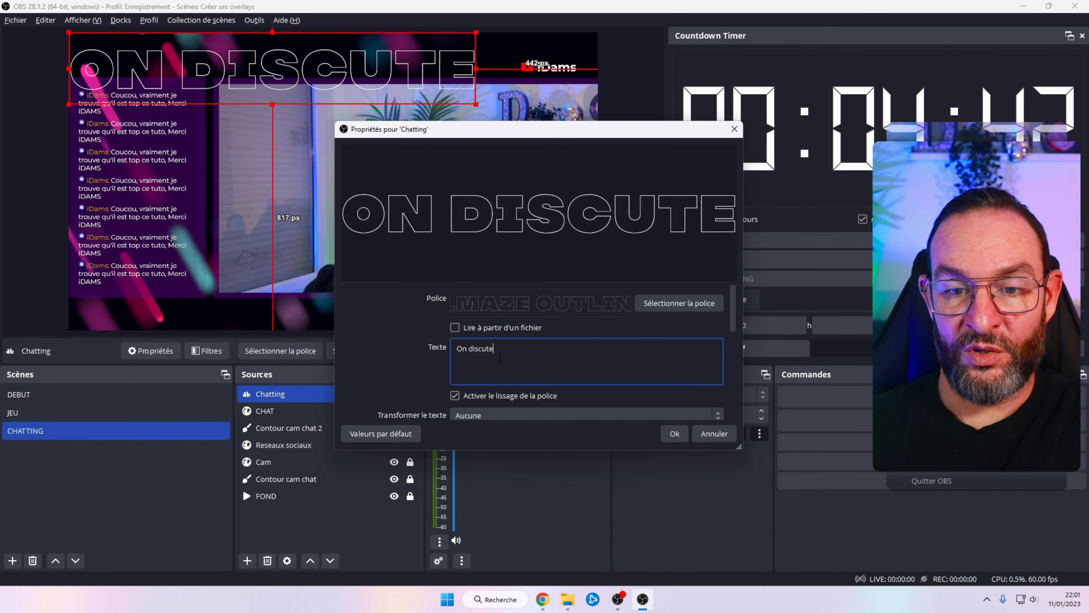
left_click(673, 433)
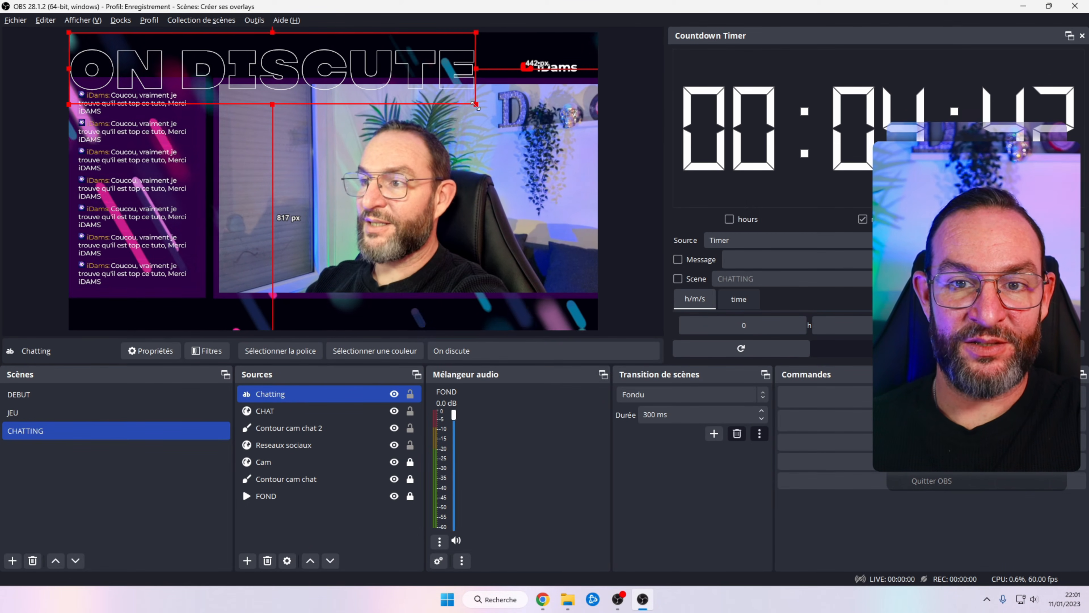
left_click_drag(310, 87, 132, 70)
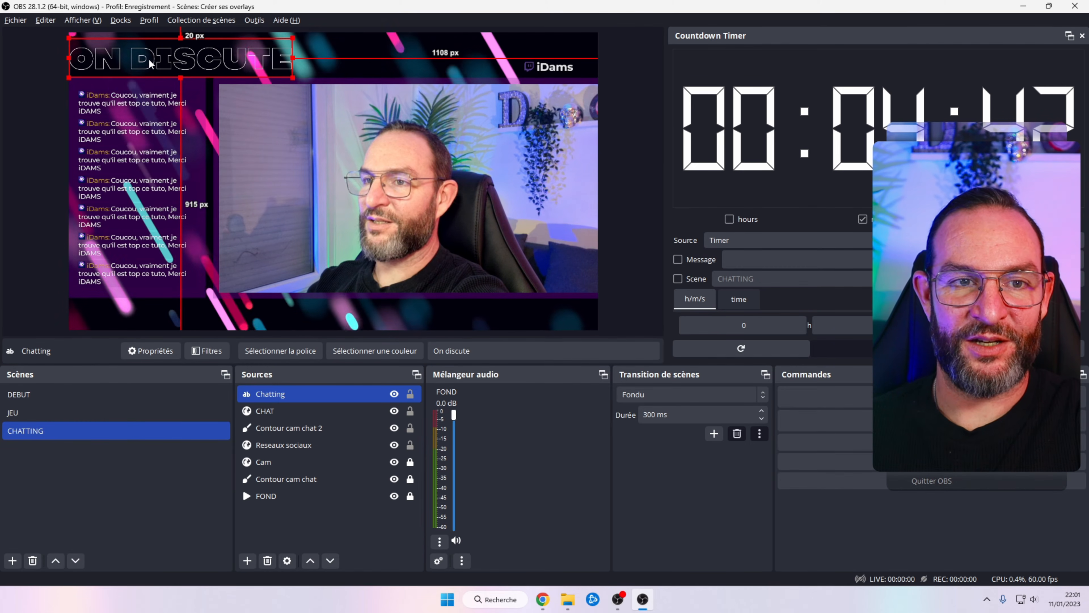
- Enable the outline on the Chatting title with a thickness of 3 and deselect all sources
double_click(275, 394)
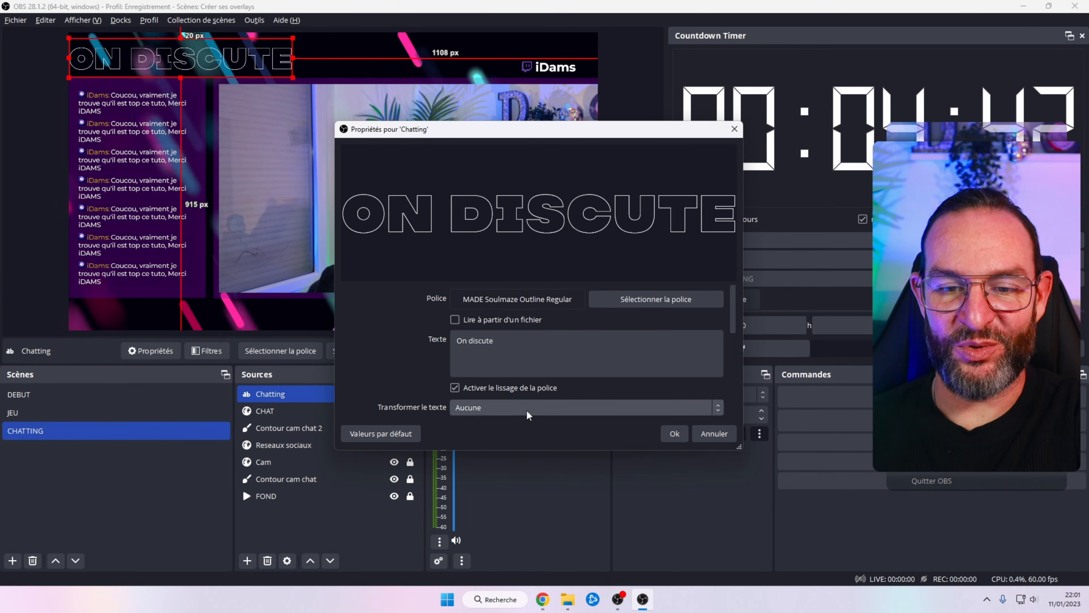
scroll(429, 364, "down", 5)
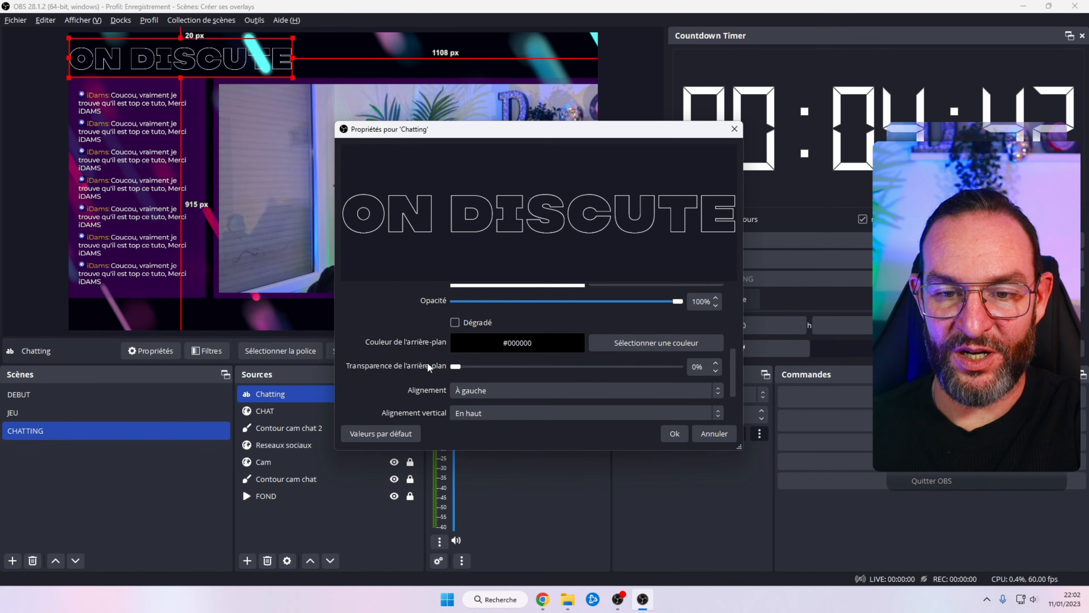
scroll(429, 367, "down", 2)
left_click(455, 374)
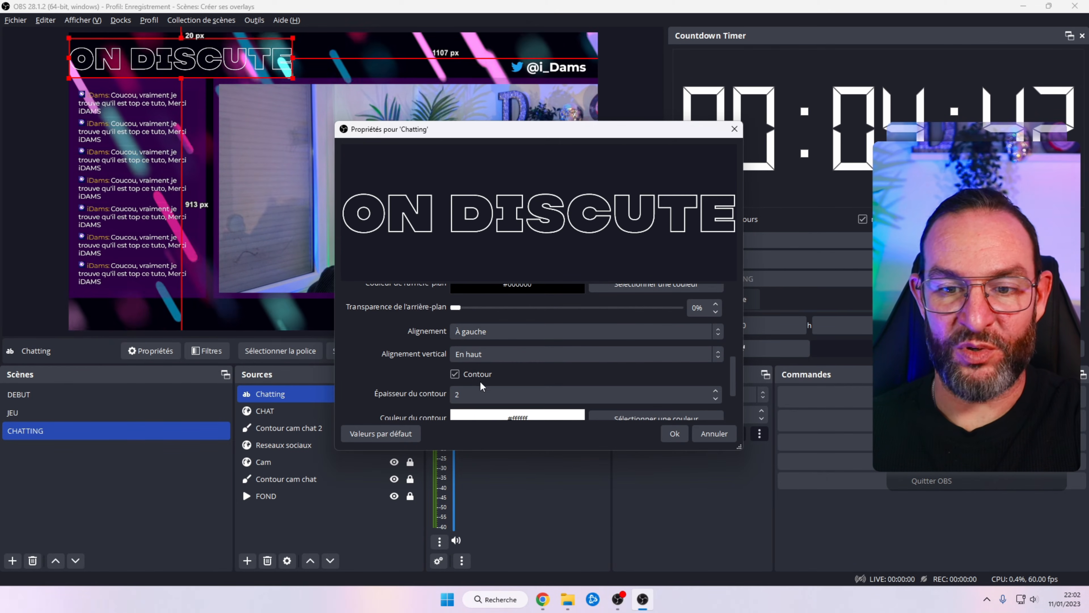
left_click(717, 391)
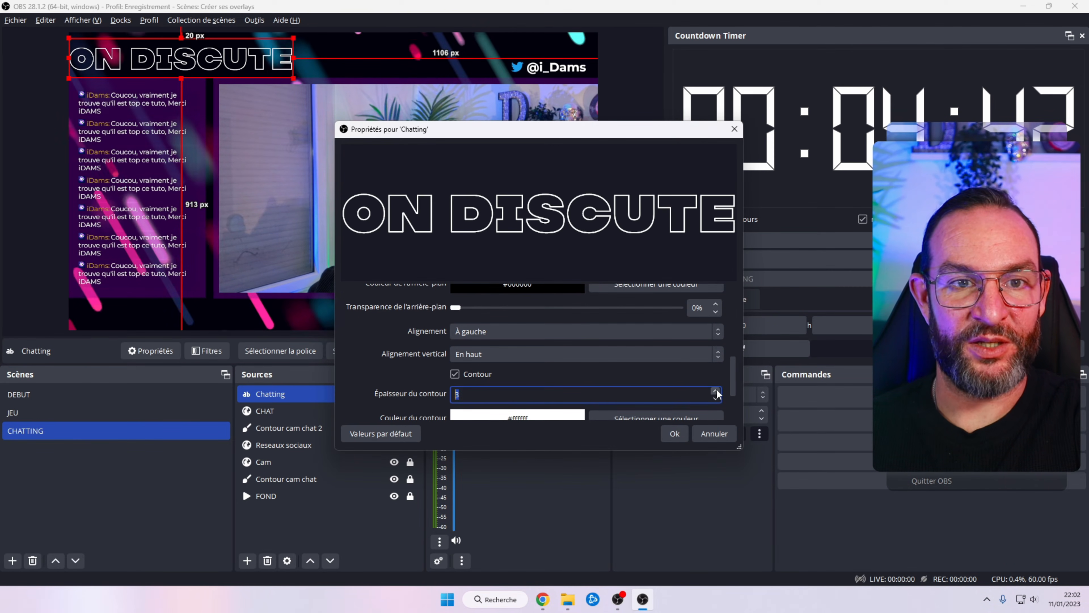
left_click(675, 434)
left_click(34, 167)
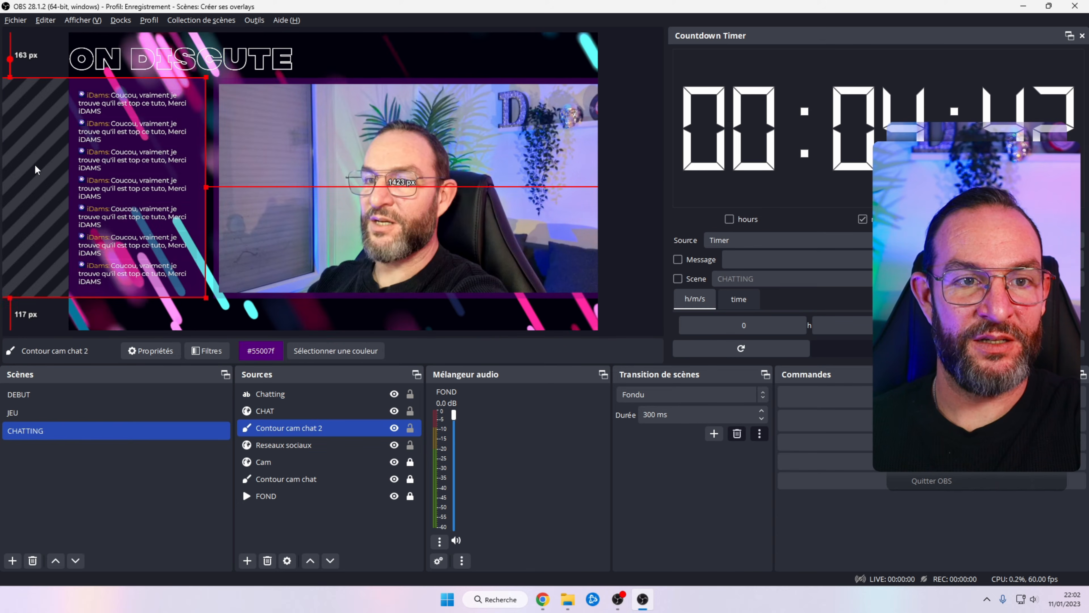
left_click(46, 56)
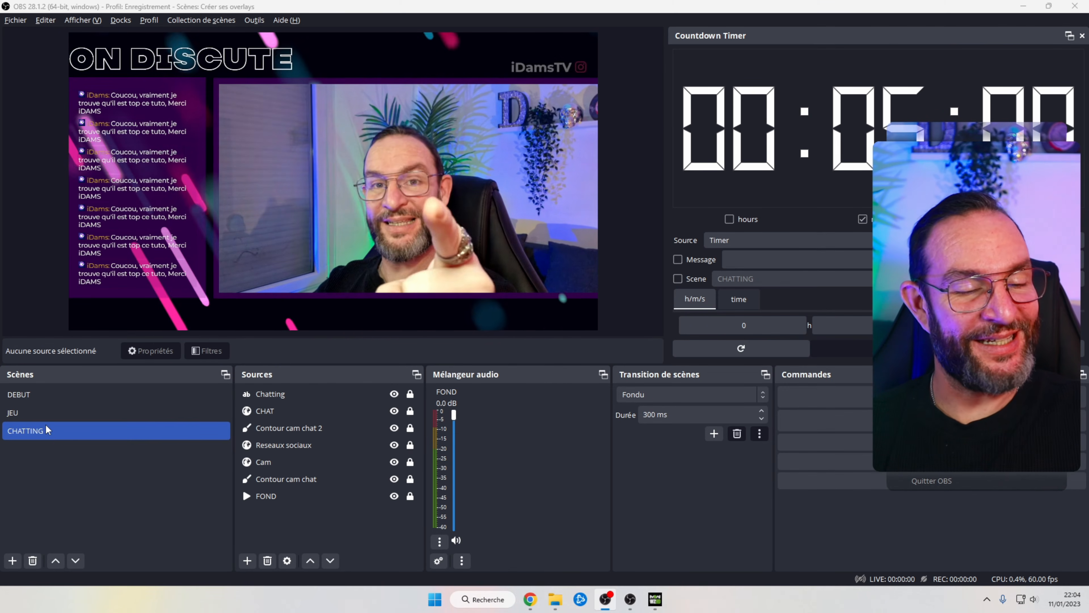
- Preview the JEU scene and run the countdown timer in the DEBUT scene
left_click(37, 414)
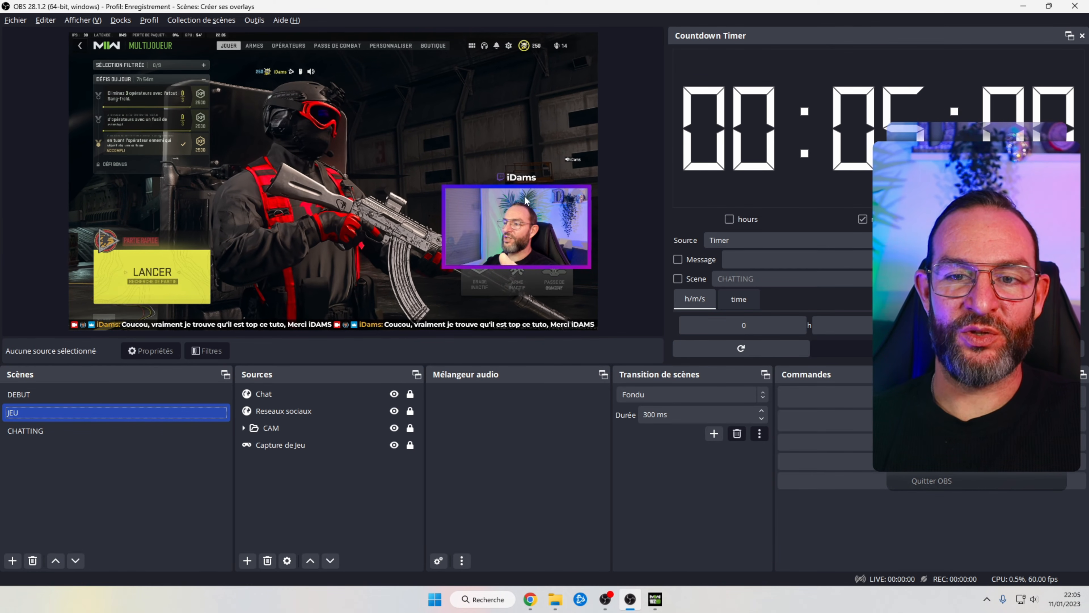
left_click(50, 393)
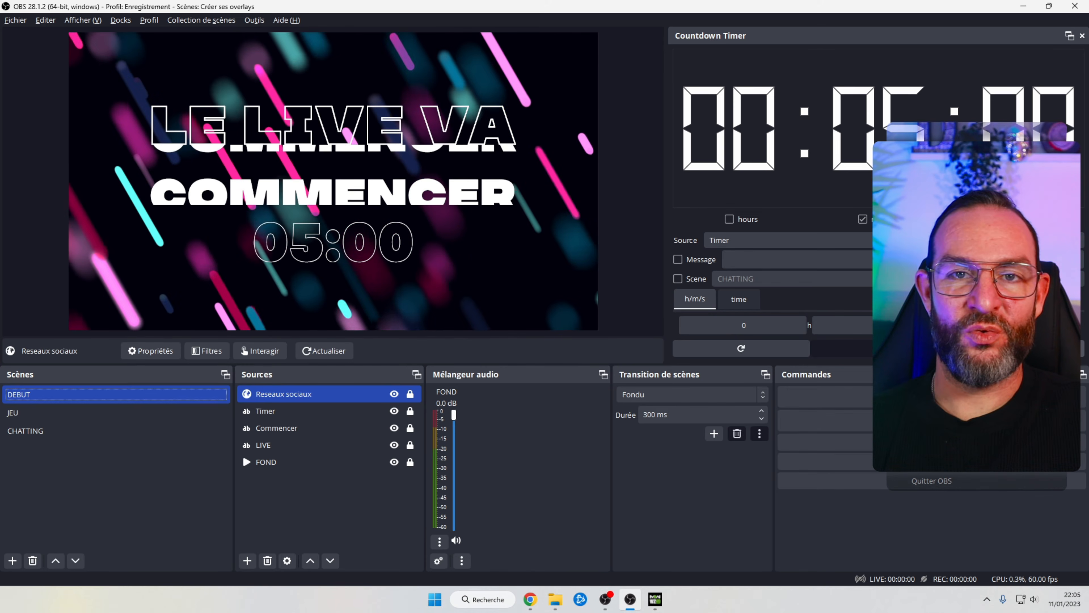
left_click(1016, 348)
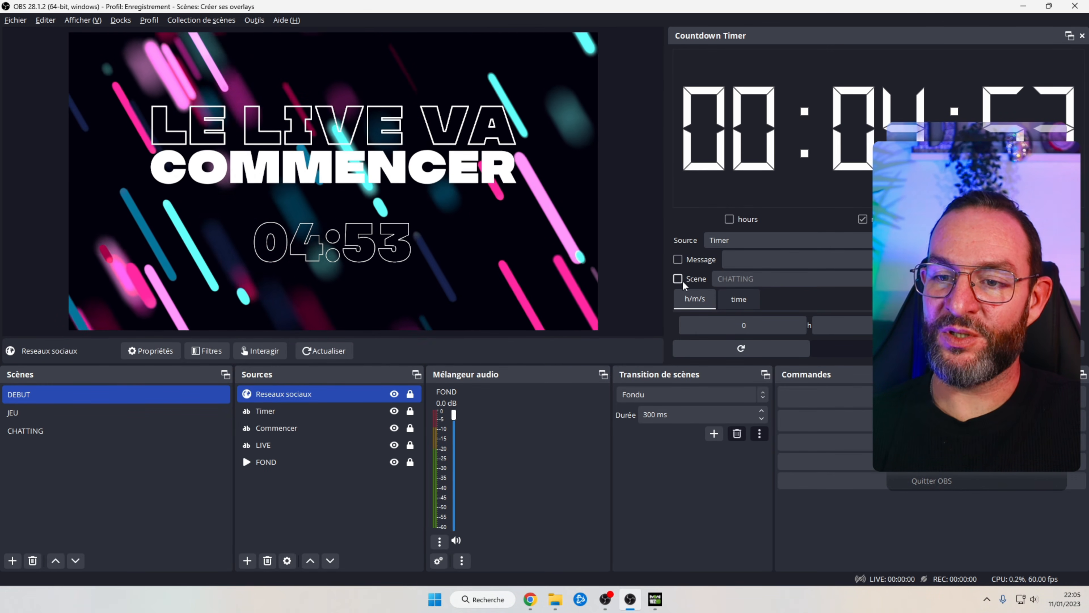
- Make the countdown timer switch to the JEU scene when it ends, and reset the countdown
left_click(699, 281)
left_click(790, 279)
left_click(785, 304)
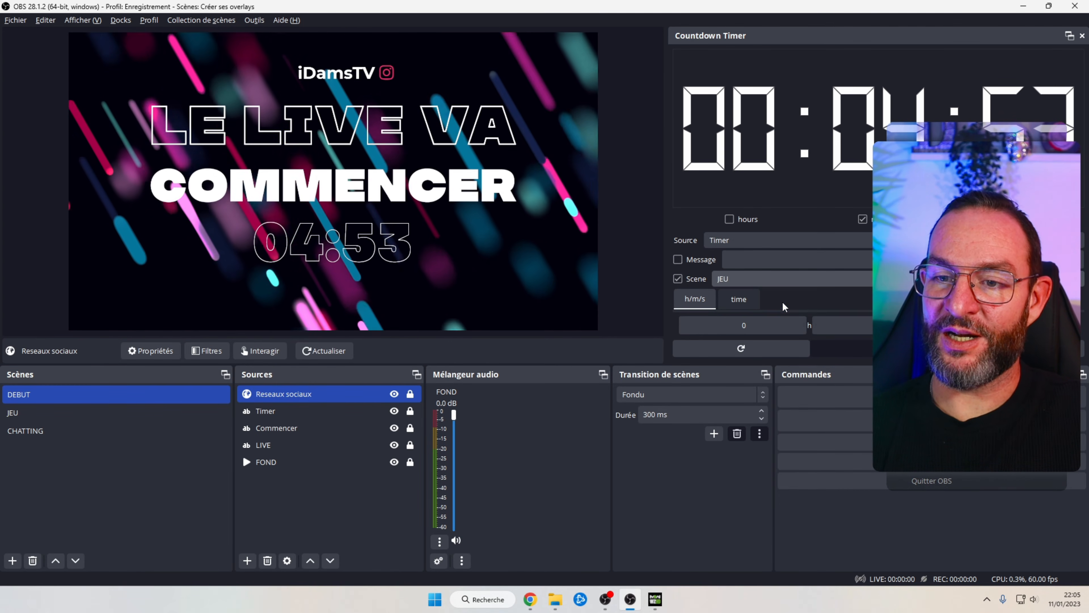
left_click(771, 353)
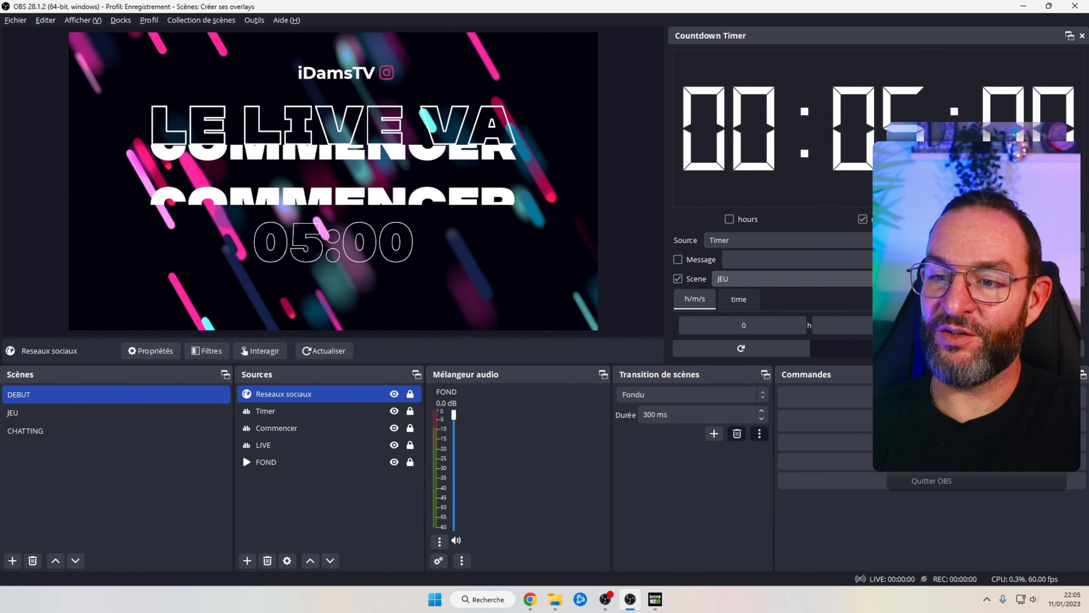
- Run the countdown with a shorter duration to test the automatic scene switch, and display the CHATTING scene
left_click(888, 327)
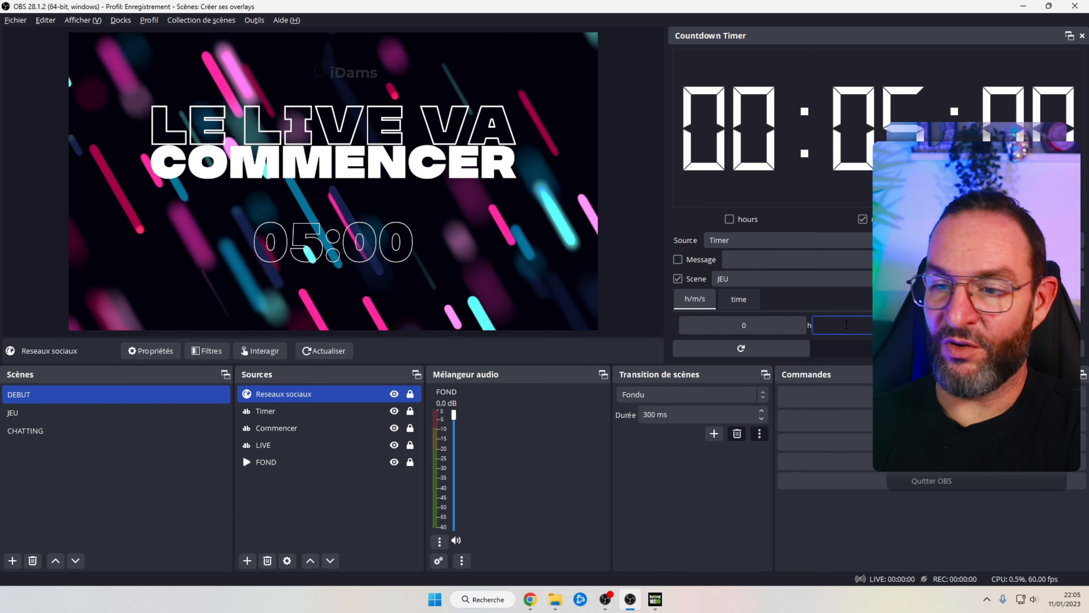
left_click(1012, 326)
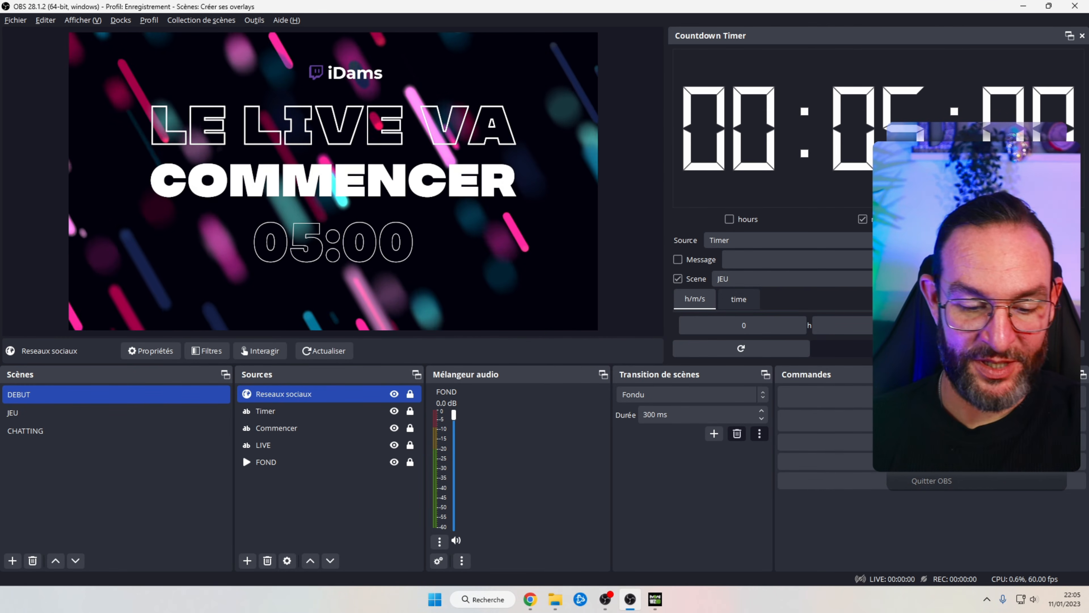
left_click(888, 326)
left_click(1012, 326)
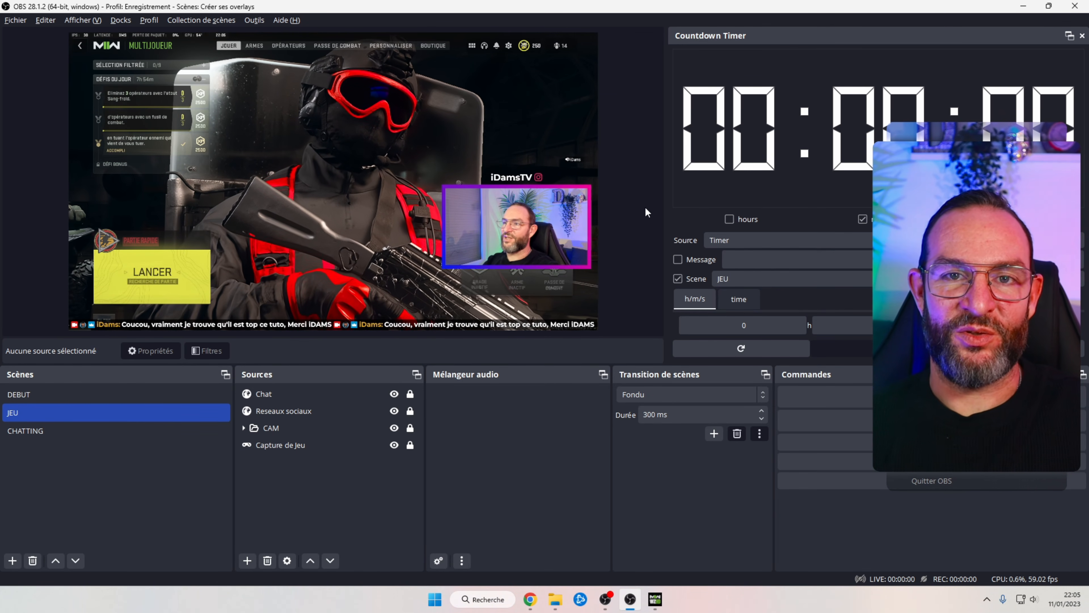
left_click(41, 436)
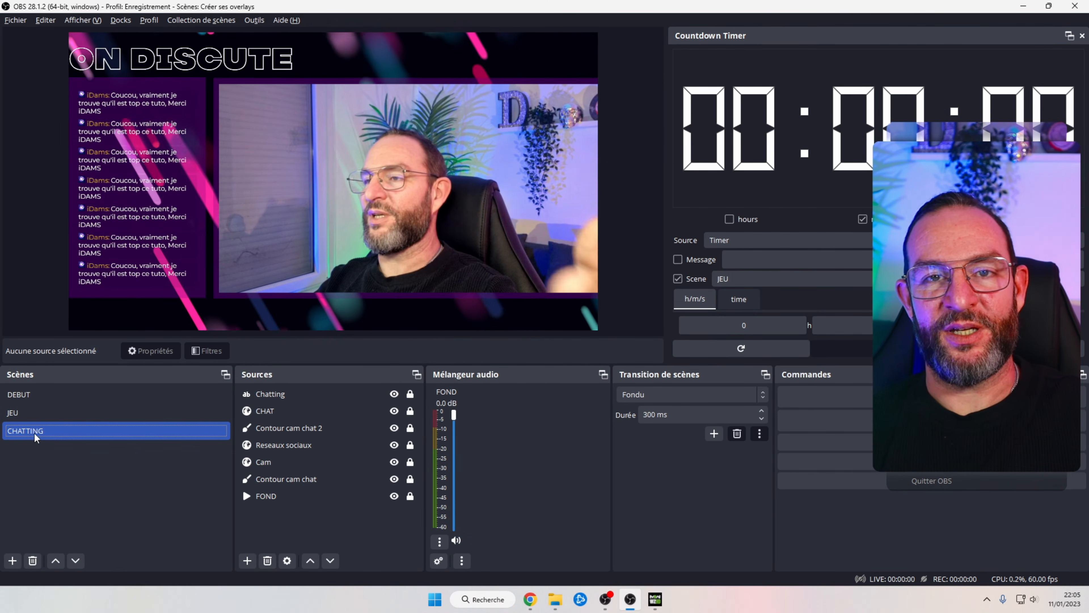